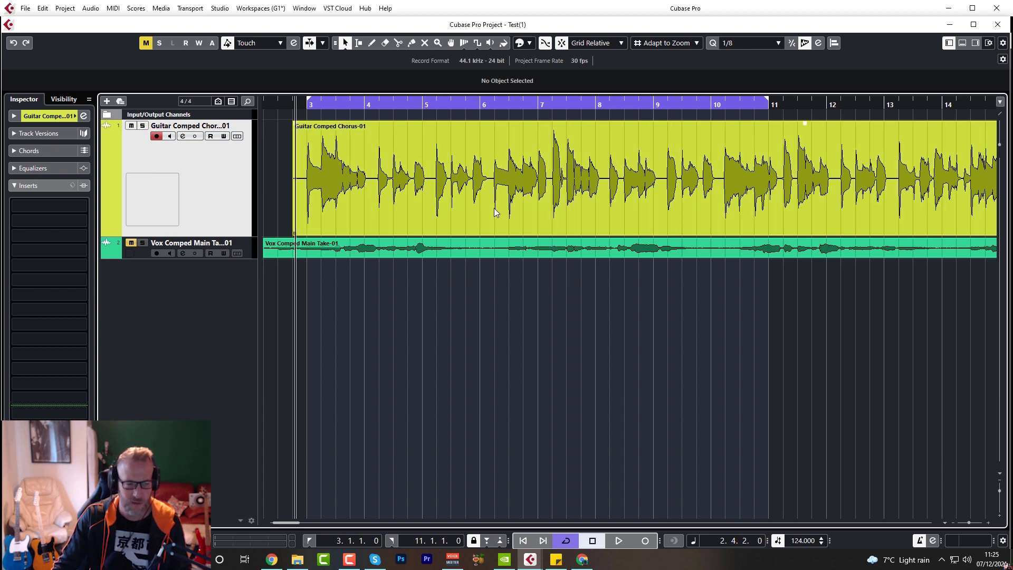
Play back the unquantized guitar chorus from bar 3 to nearly bar 11 and return to bar 3.
{"action": "left_click", "coordinate": [310, 105]}
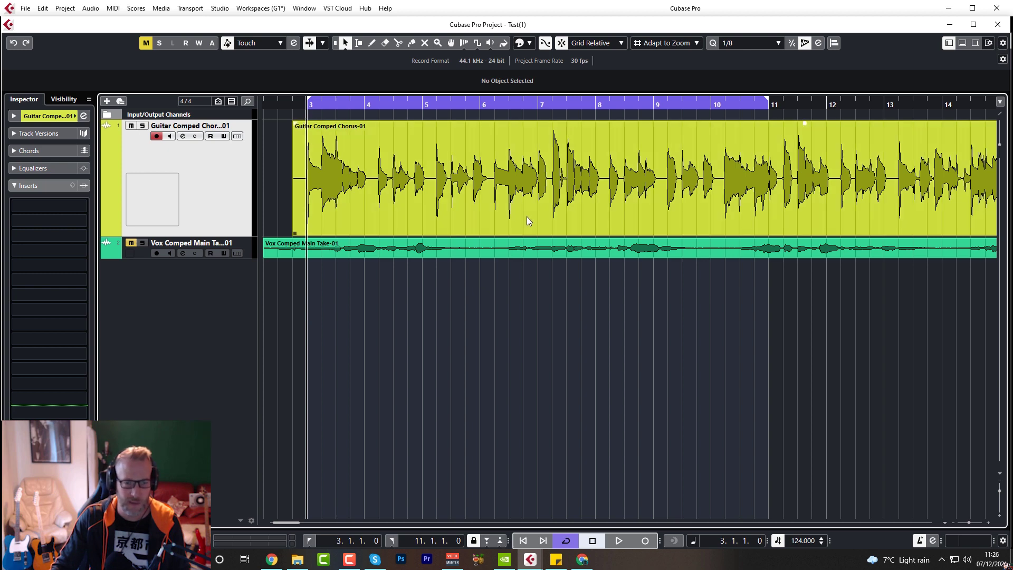
{"action": "key", "text": "space"}
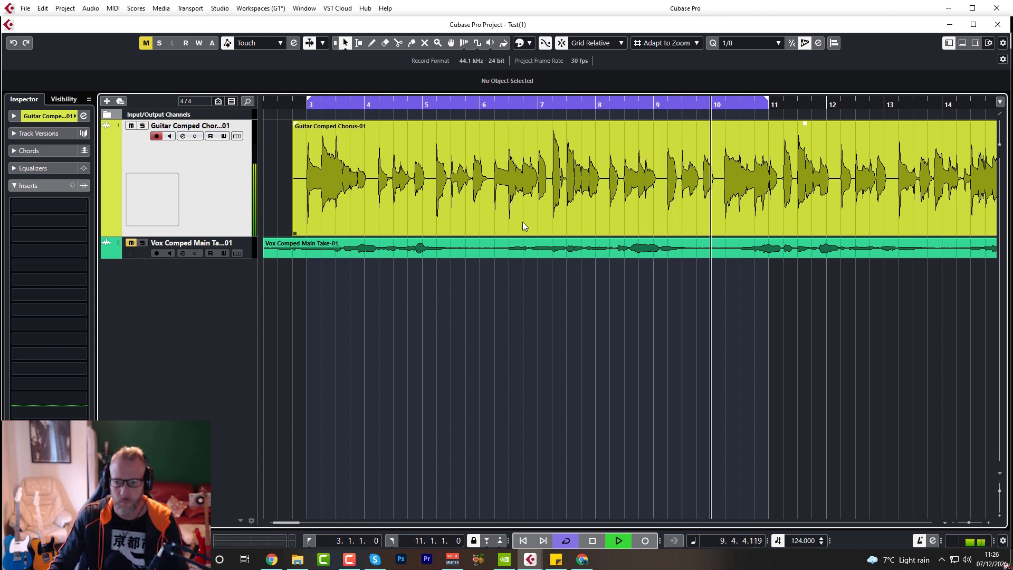
{"action": "key", "text": "space"}
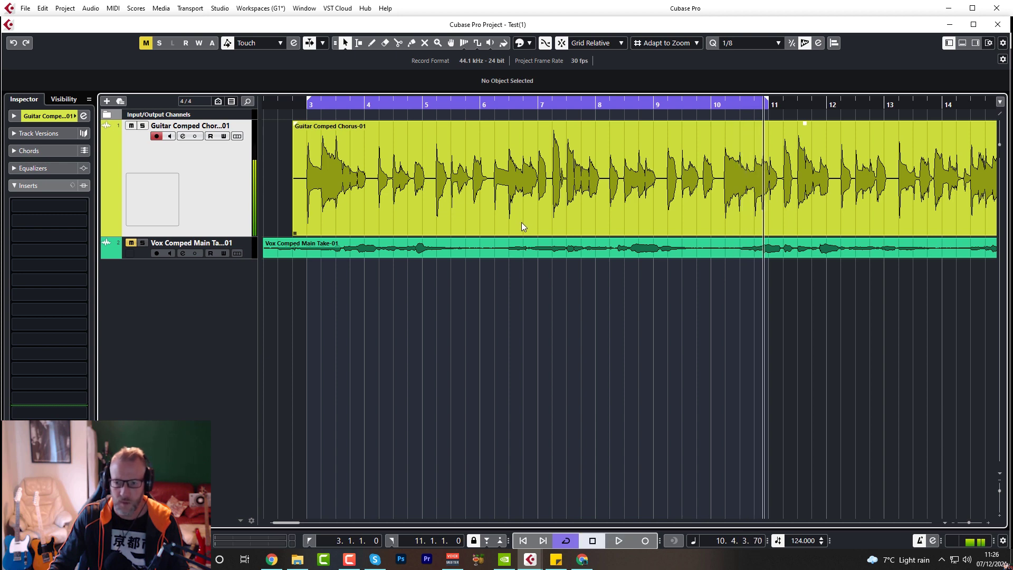
{"action": "left_click", "coordinate": [307, 105]}
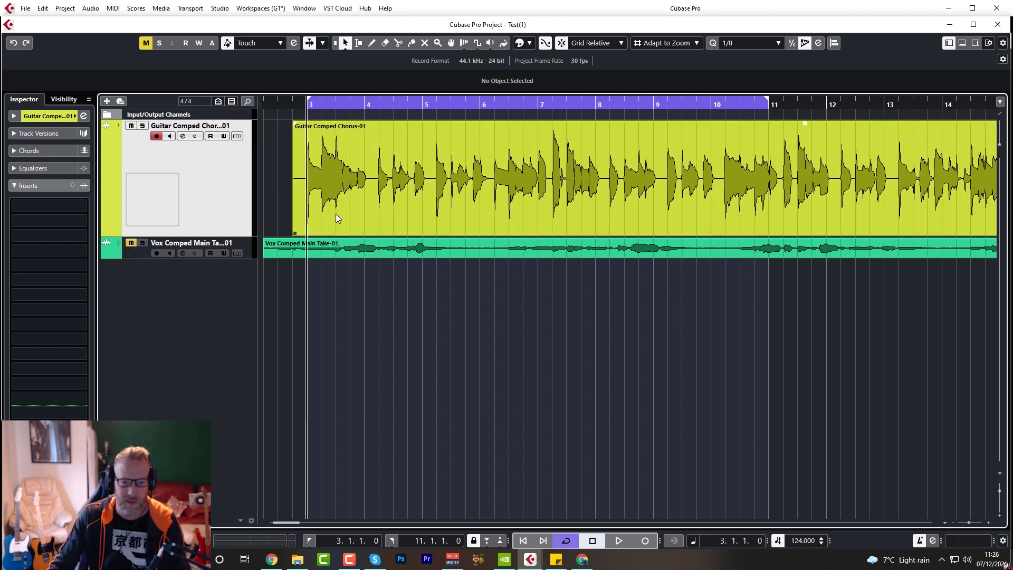
Select the guitar chorus event and make sure Enable Automatic Hitpoint Detection is active in the Editing-Audio preferences.
{"action": "left_click", "coordinate": [419, 213]}
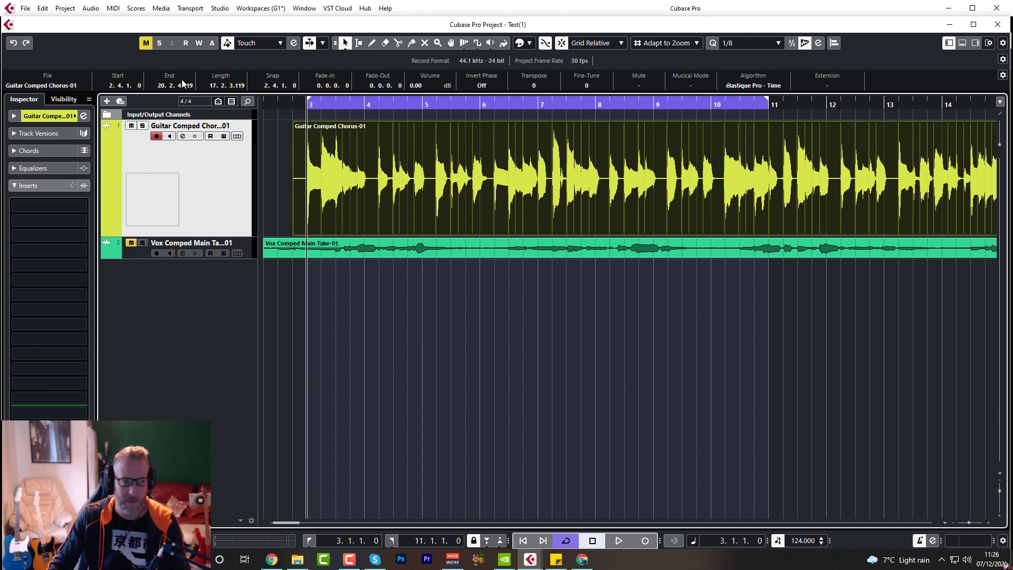
{"action": "left_click", "coordinate": [43, 9]}
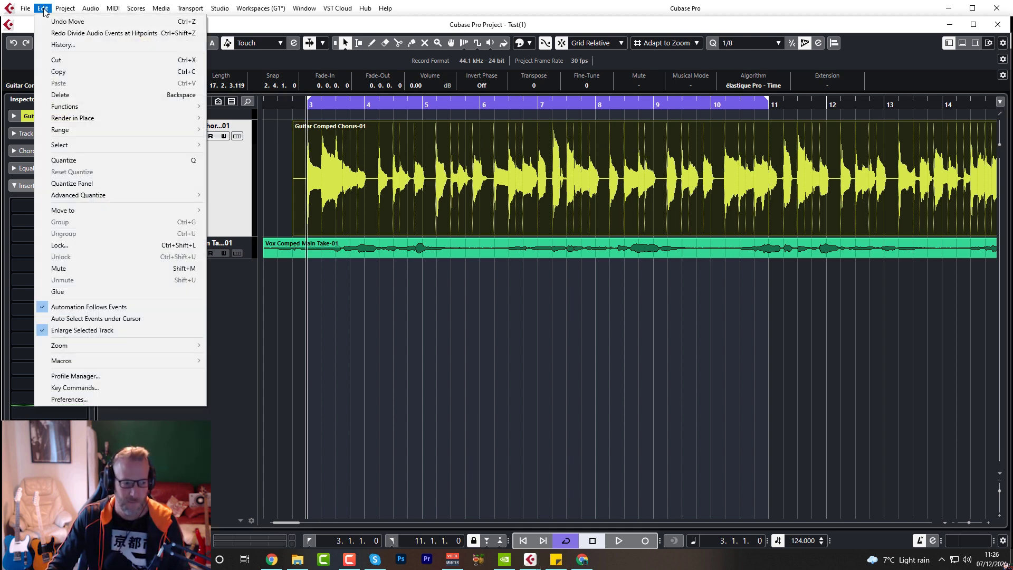
{"action": "left_click", "coordinate": [93, 397]}
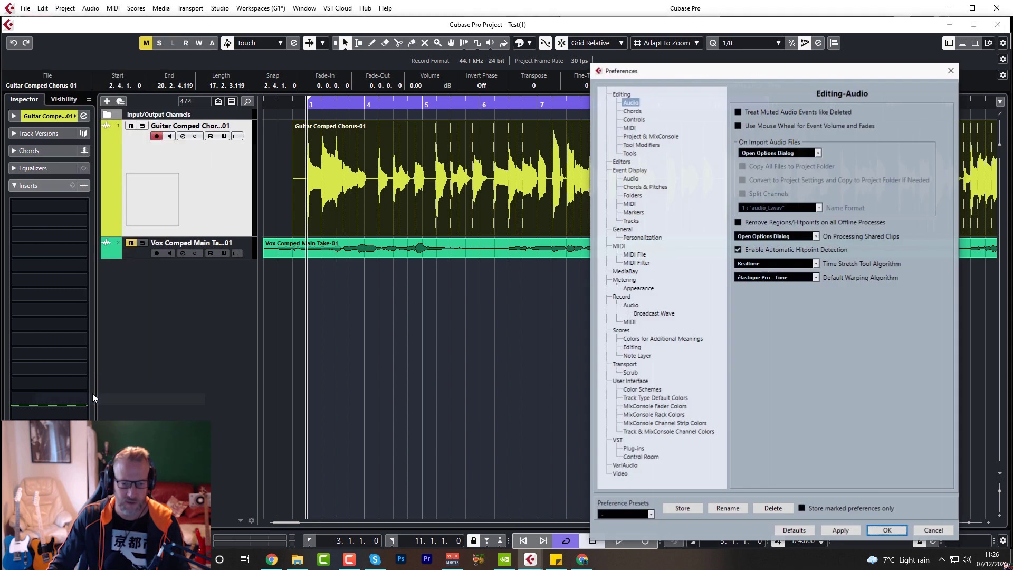
{"action": "left_click", "coordinate": [631, 103]}
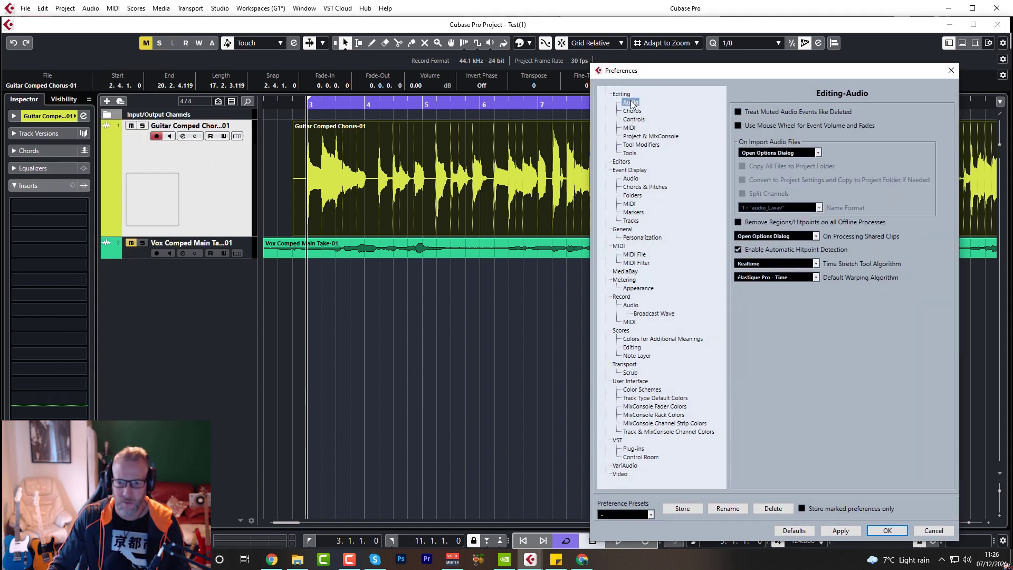
{"action": "left_click", "coordinate": [738, 250]}
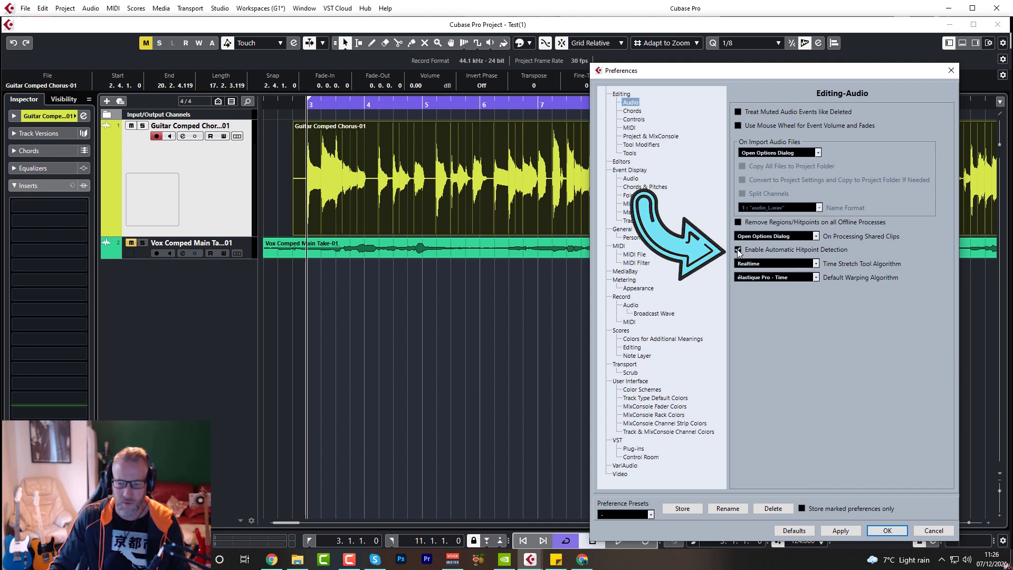
{"action": "left_click", "coordinate": [897, 534]}
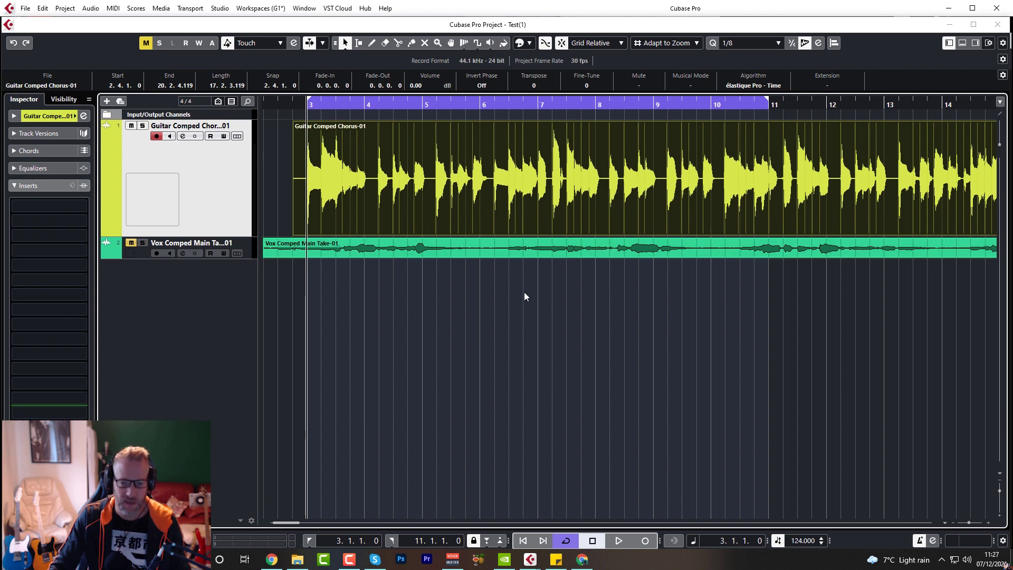
Deselect the guitar event, keep AudioWarp Quantize switched on and set the quantize value to 1/8.
{"action": "left_click", "coordinate": [531, 297]}
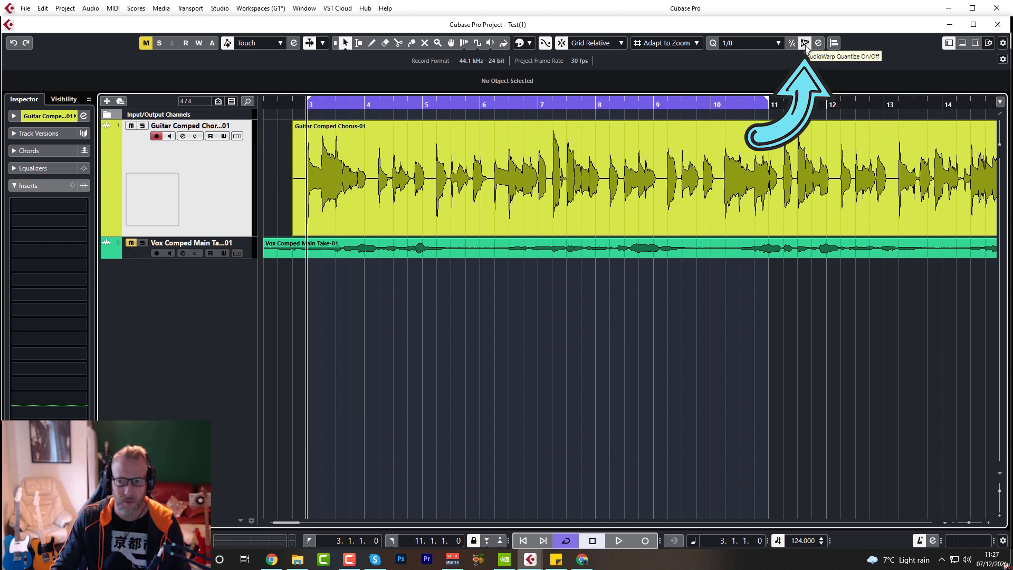
{"action": "left_click", "coordinate": [805, 46]}
{"action": "left_click", "coordinate": [805, 44]}
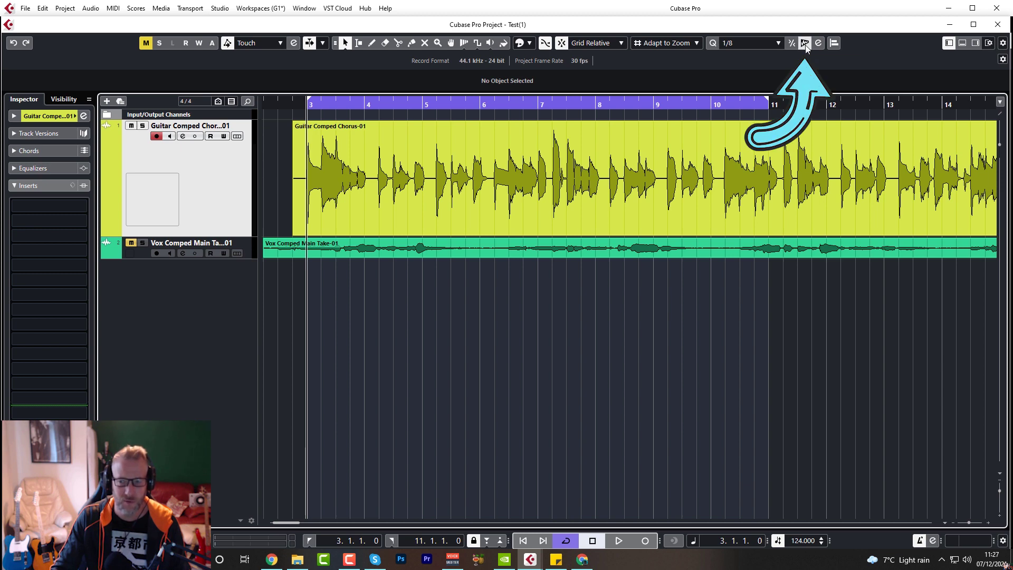
{"action": "left_click", "coordinate": [736, 44]}
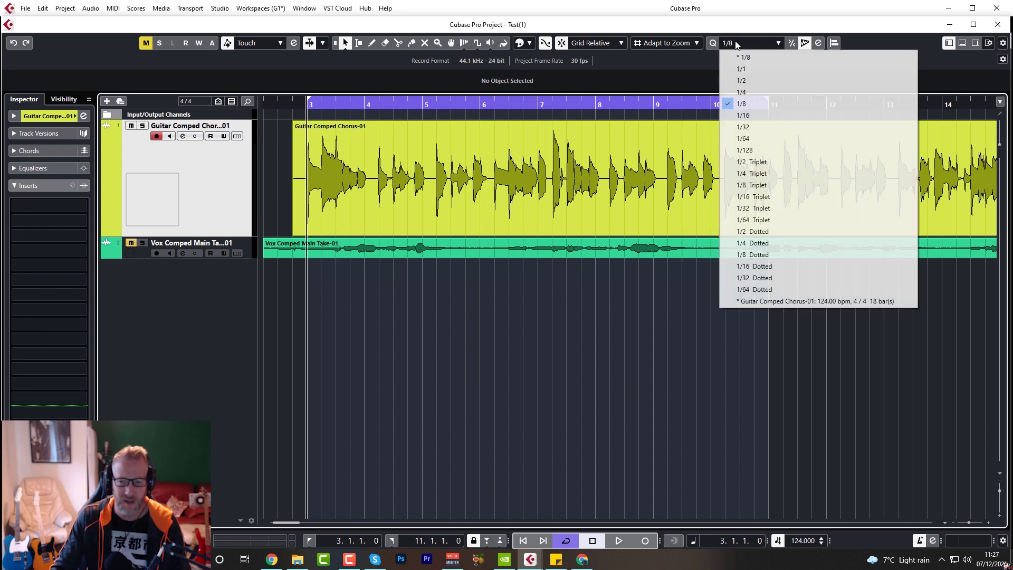
{"action": "left_click", "coordinate": [755, 105]}
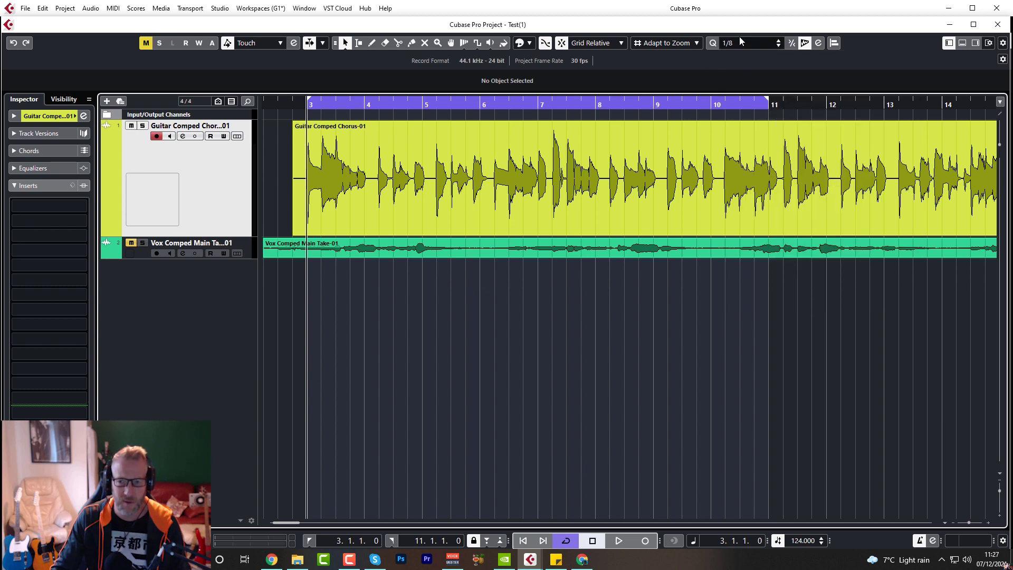
Quantize the guitar chorus event to 1/8 with AudioWarp using the Quantize Panel.
{"action": "left_click", "coordinate": [543, 148]}
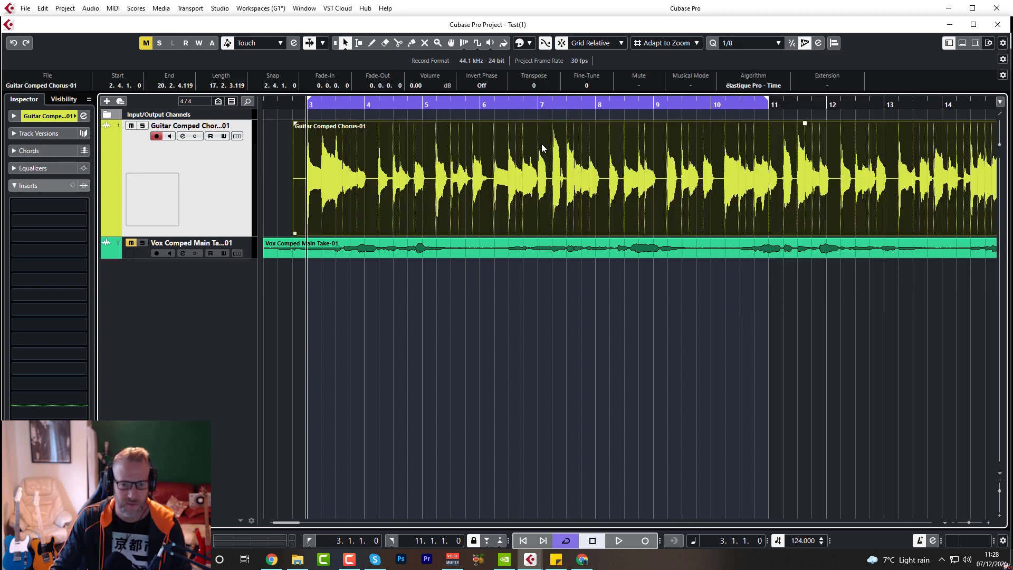
{"action": "left_click", "coordinate": [818, 43]}
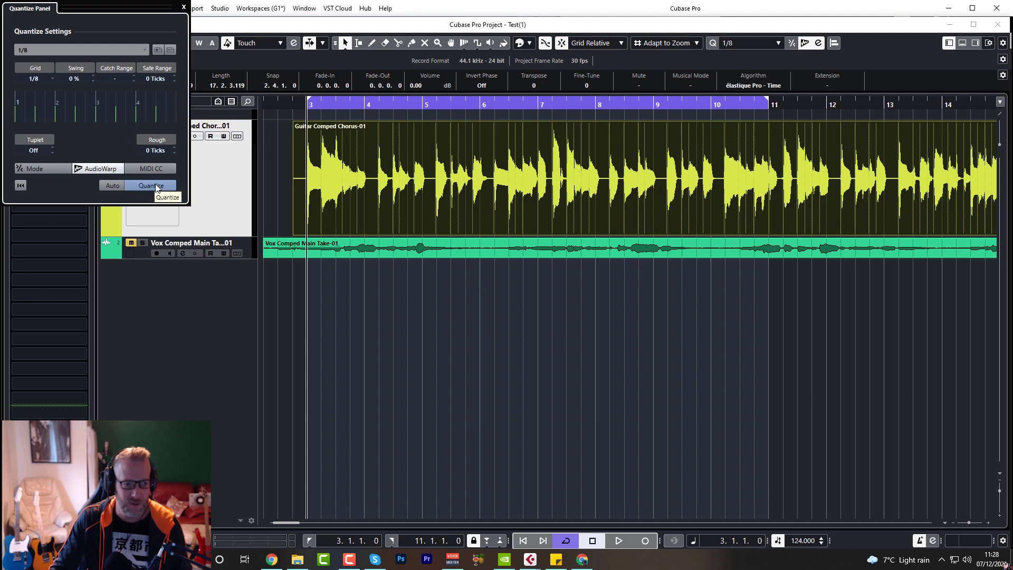
{"action": "left_click", "coordinate": [569, 165]}
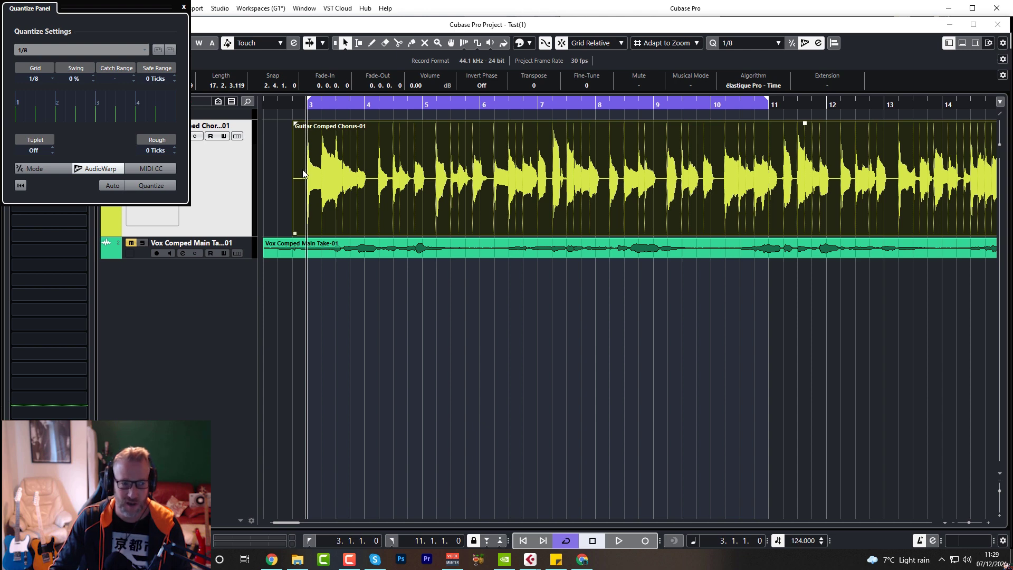
{"action": "left_click", "coordinate": [161, 186]}
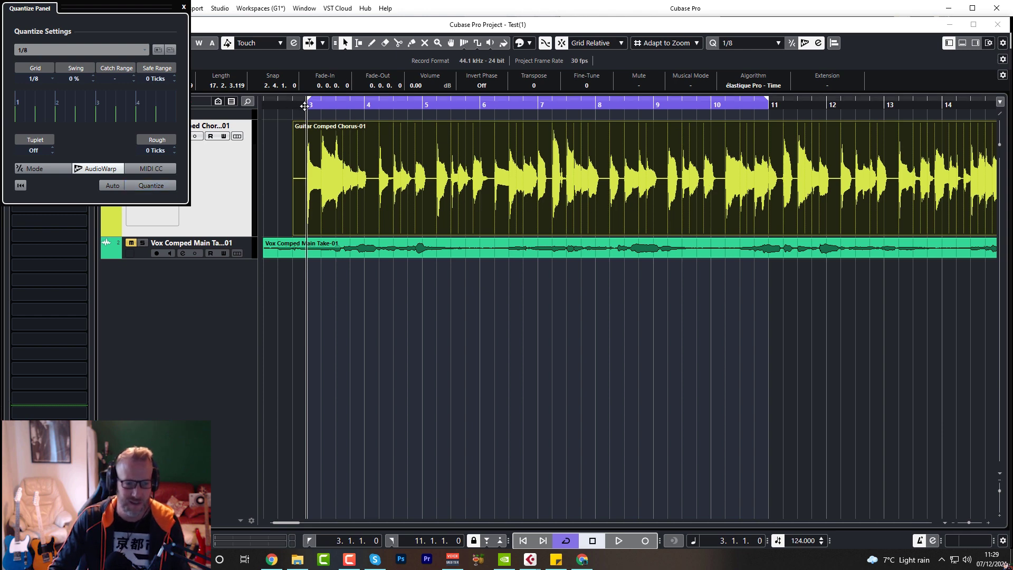
Play back the quantized guitar chorus from bar 3 and close the Quantize Panel.
{"action": "key", "text": "space"}
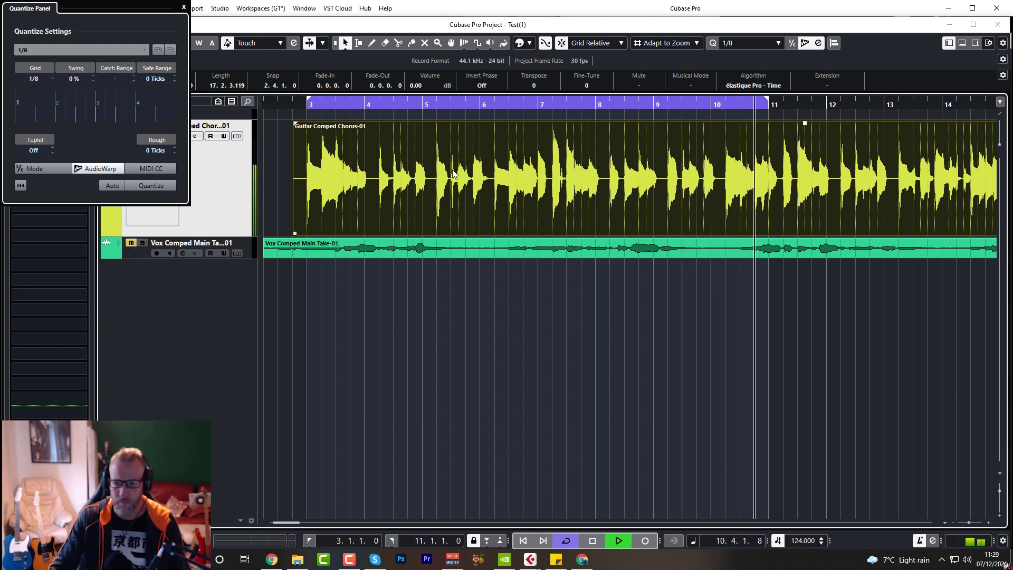
{"action": "key", "text": "space"}
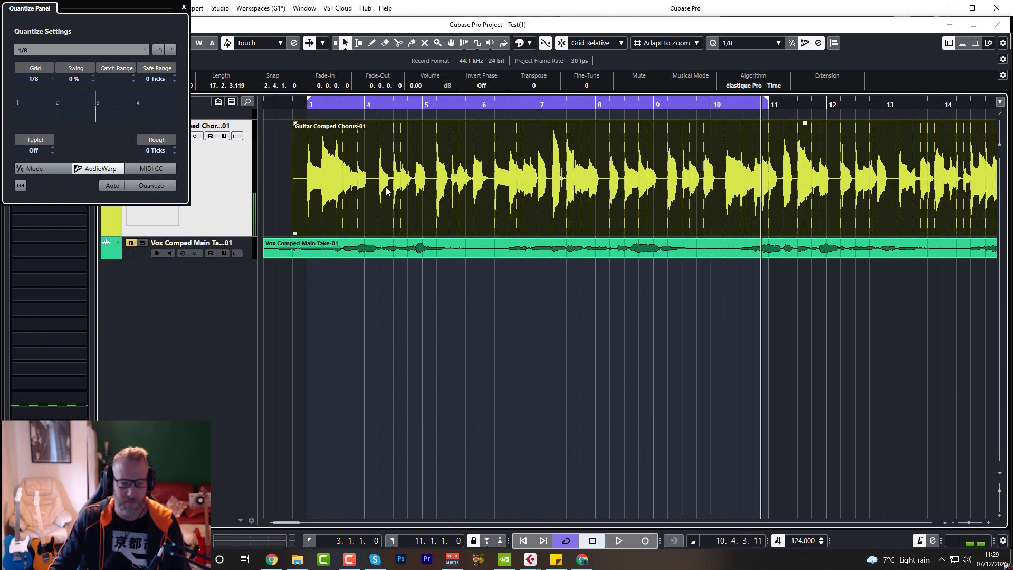
{"action": "left_click", "coordinate": [184, 6]}
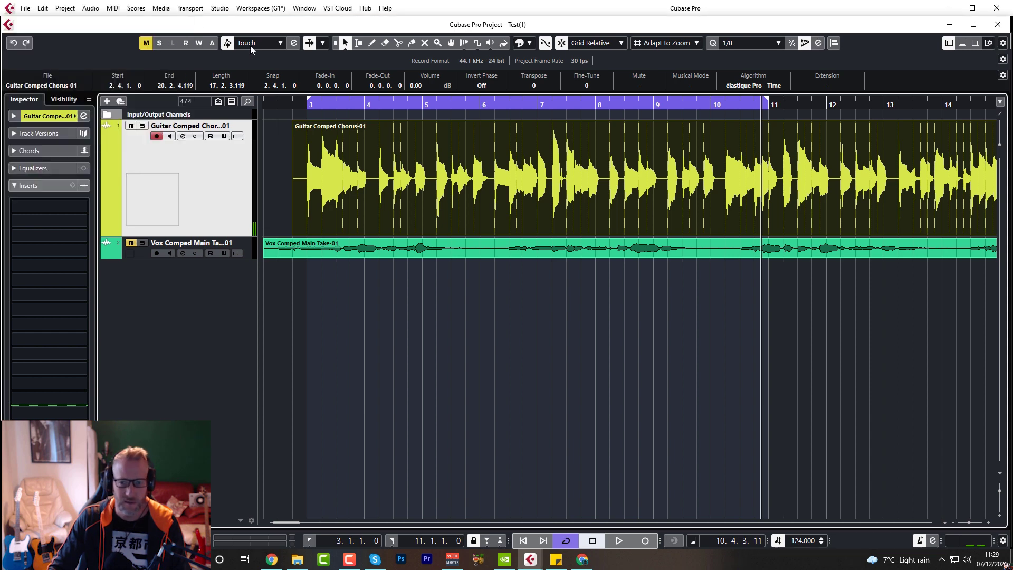
Open the guitar chorus event in the Sample Editor and display its AudioWarp markers.
{"action": "double_click", "coordinate": [508, 177]}
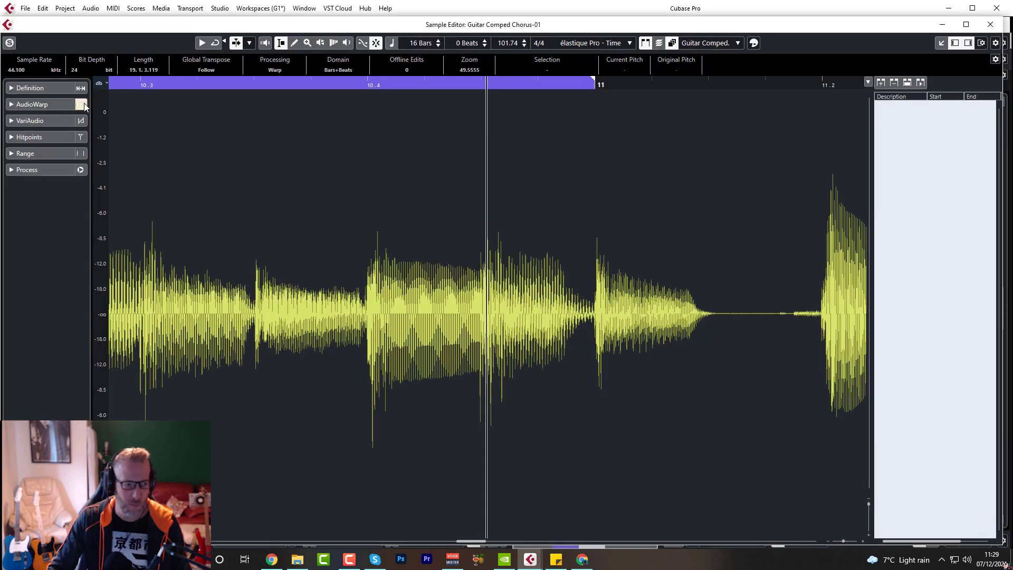
{"action": "left_click", "coordinate": [80, 105]}
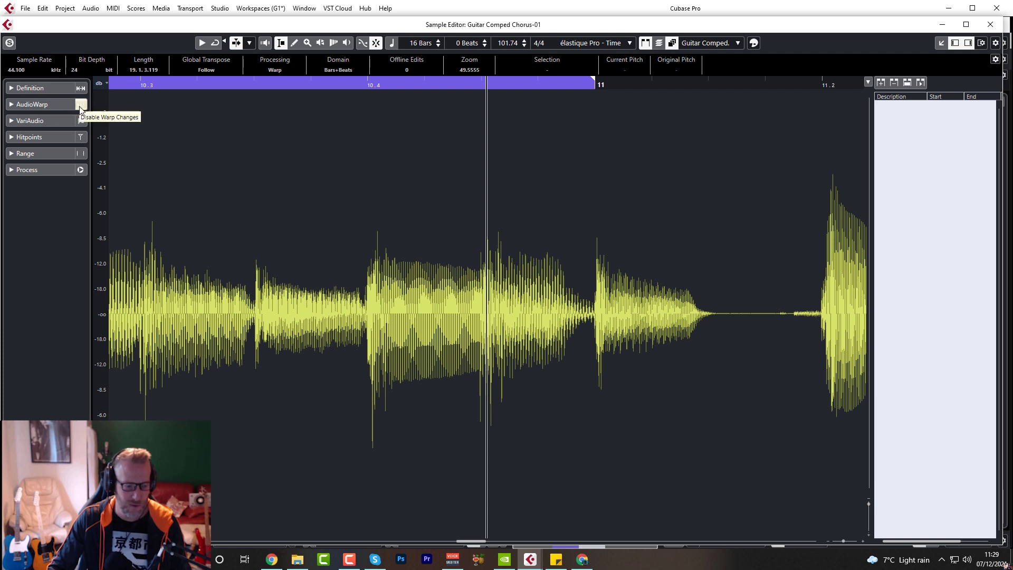
{"action": "left_click", "coordinate": [56, 105]}
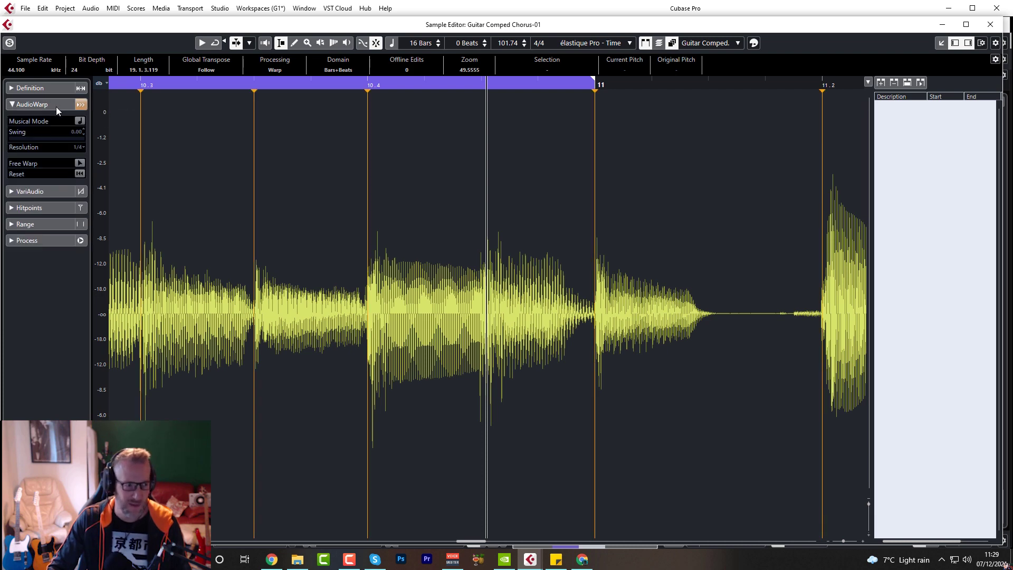
Examine the warp markers across the guitar waveform, from the event start through the later bars.
{"action": "key", "text": "g"}
{"action": "key", "text": "g"}
{"action": "key", "text": "g"}
{"action": "key", "text": "g"}
{"action": "key", "text": "g"}
{"action": "key", "text": "g"}
{"action": "key", "text": "g"}
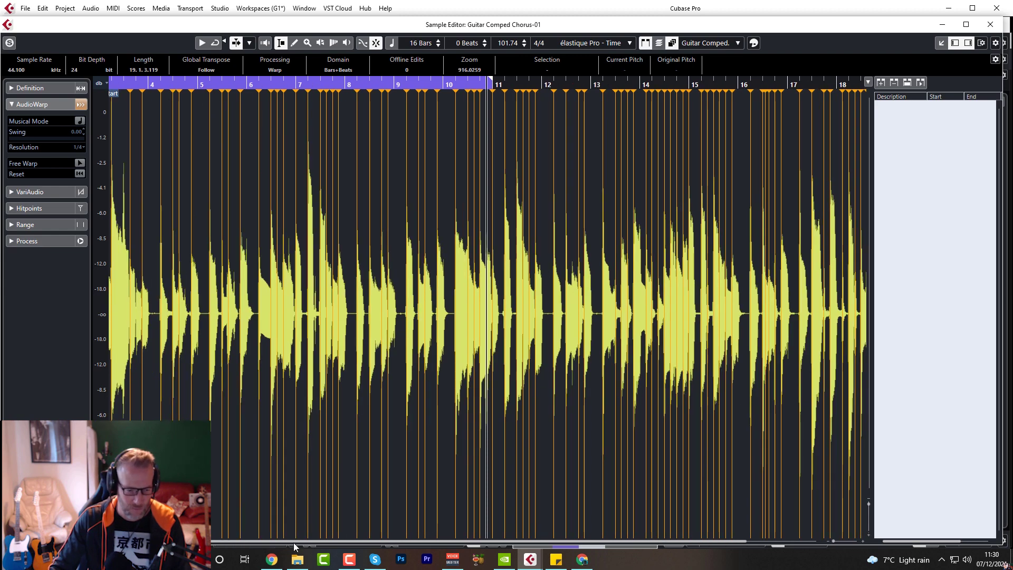
{"action": "scroll", "coordinate": [293, 541], "scroll_direction": "left", "scroll_amount": 3}
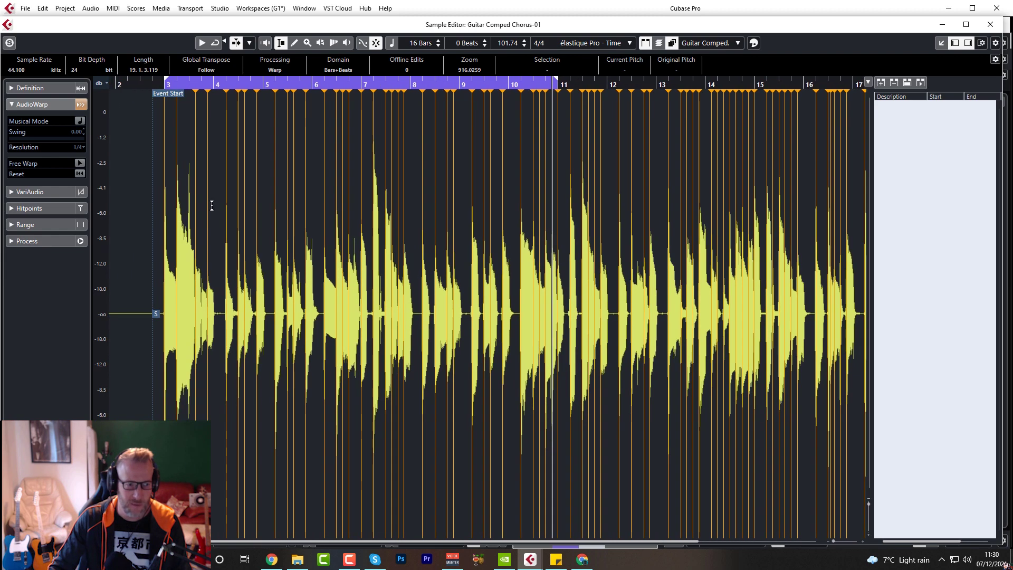
{"action": "key", "text": "h"}
{"action": "key", "text": "h"}
{"action": "key", "text": "h"}
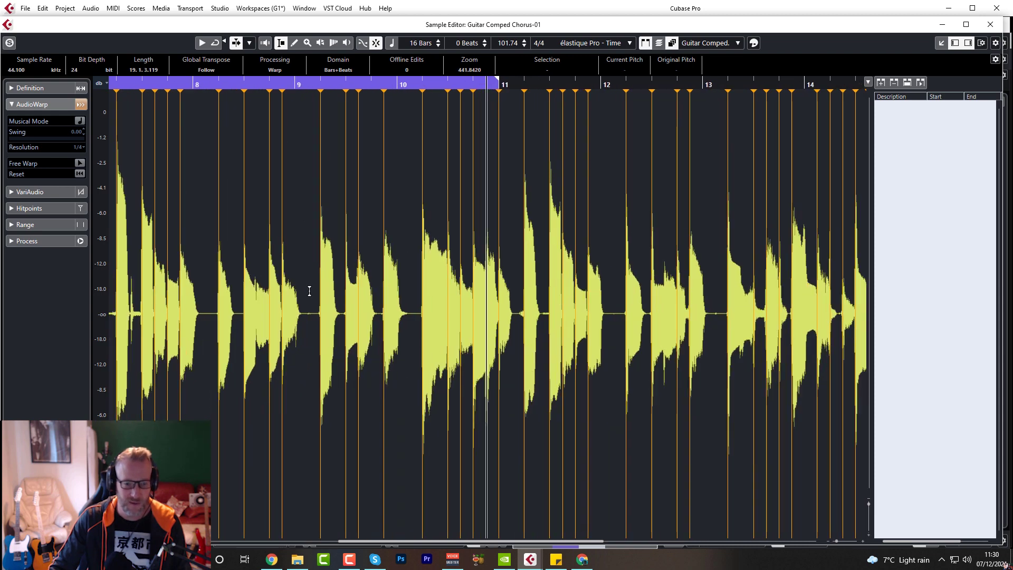
{"action": "scroll", "coordinate": [402, 407], "scroll_direction": "left", "scroll_amount": 10}
{"action": "scroll", "coordinate": [402, 409], "scroll_direction": "right", "scroll_amount": 3}
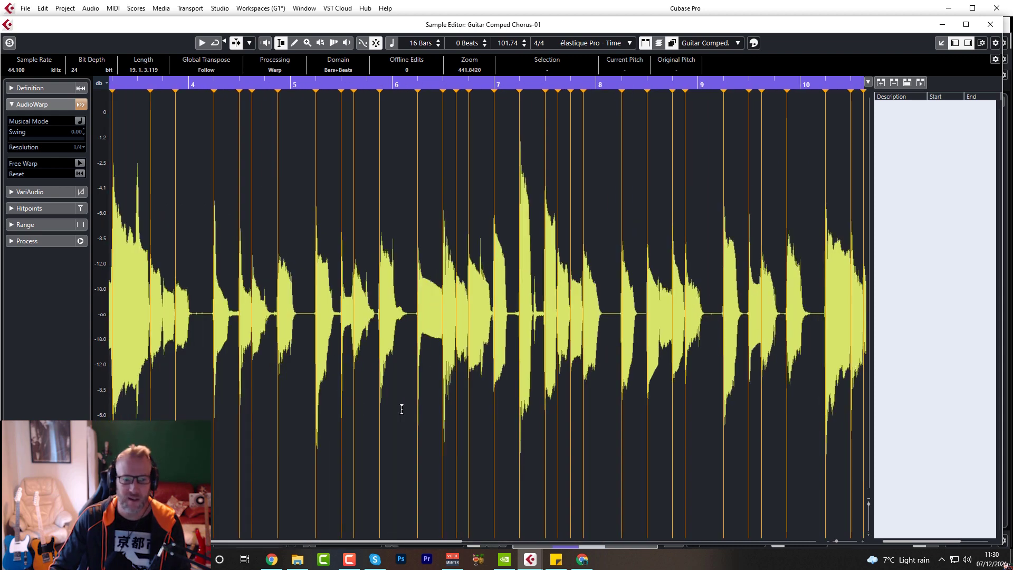
{"action": "scroll", "coordinate": [402, 410], "scroll_direction": "left", "scroll_amount": 2}
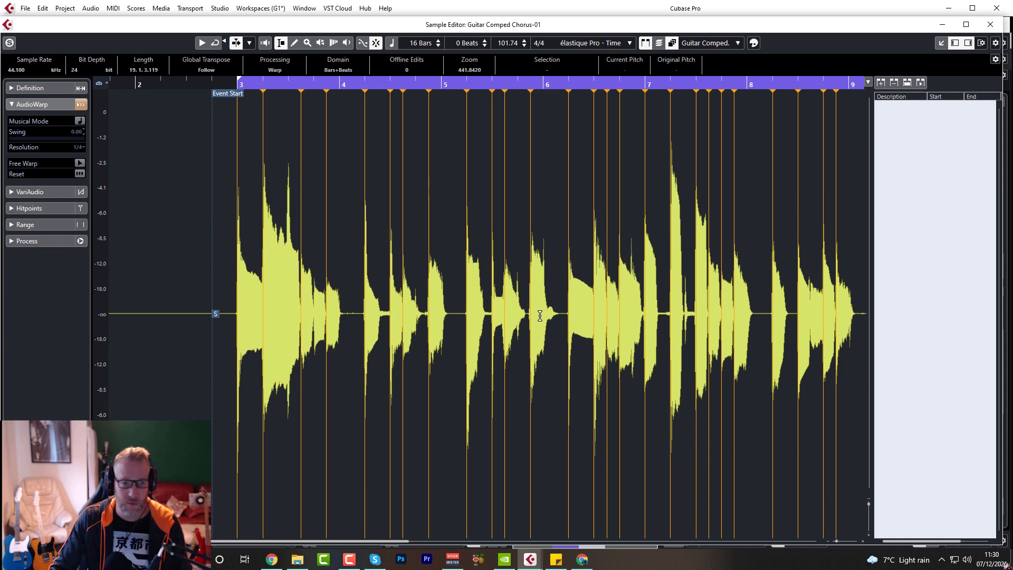
Close the Sample Editor and undo the quantize on the guitar chorus event.
{"action": "key", "text": "Return"}
{"action": "left_click", "coordinate": [42, 8]}
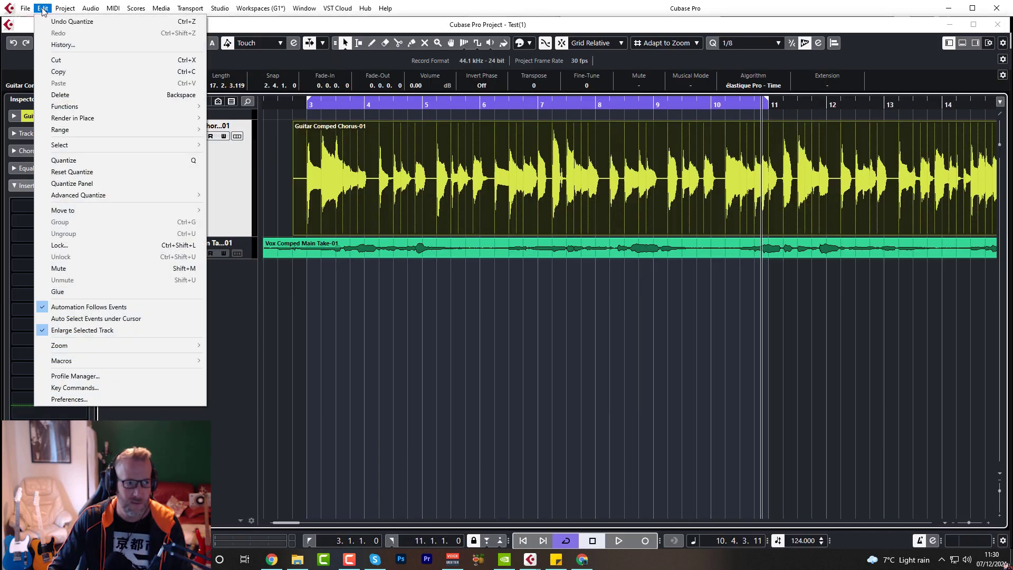
{"action": "left_click", "coordinate": [58, 21]}
Reopen the guitar clip in the Sample Editor and try hitpoint thresholds of 27 and 100, ending at 62.
{"action": "key", "text": "Return"}
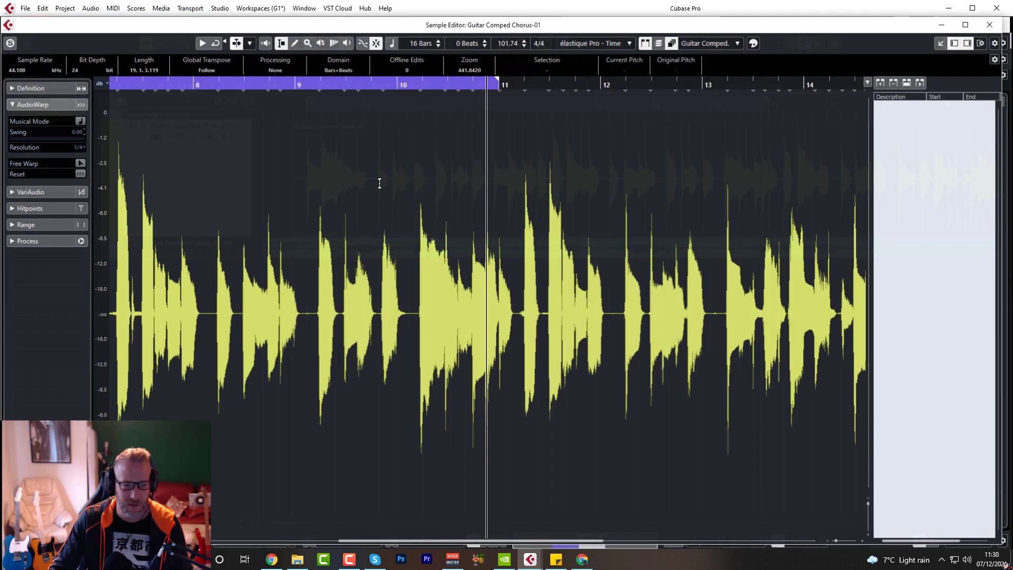
{"action": "left_click", "coordinate": [40, 105]}
{"action": "left_click", "coordinate": [47, 136]}
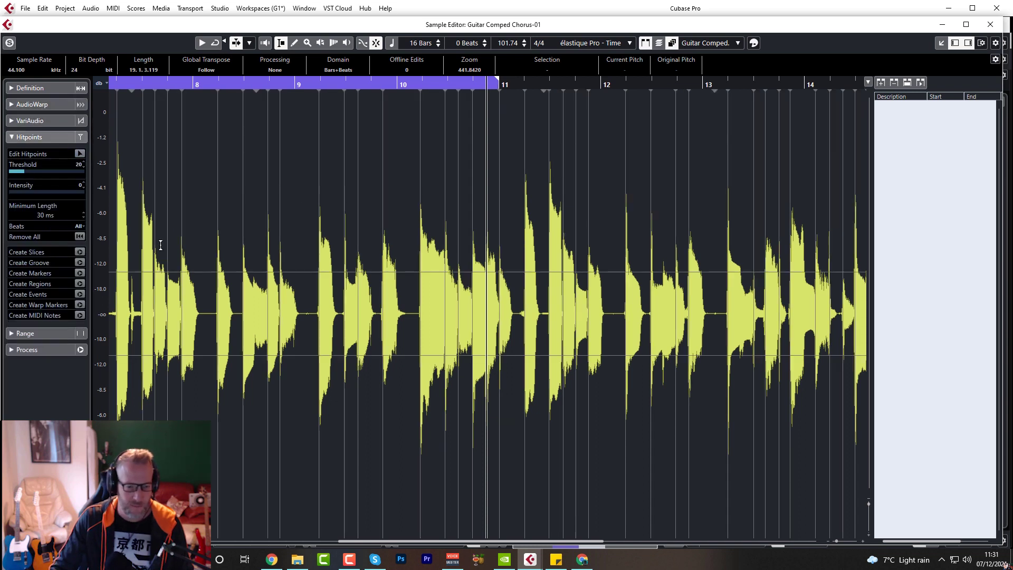
{"action": "mouse_move", "coordinate": [23, 171]}
{"action": "left_mouse_down"}
{"action": "mouse_move", "coordinate": [42, 179]}
{"action": "mouse_move", "coordinate": [30, 179]}
{"action": "left_mouse_up"}
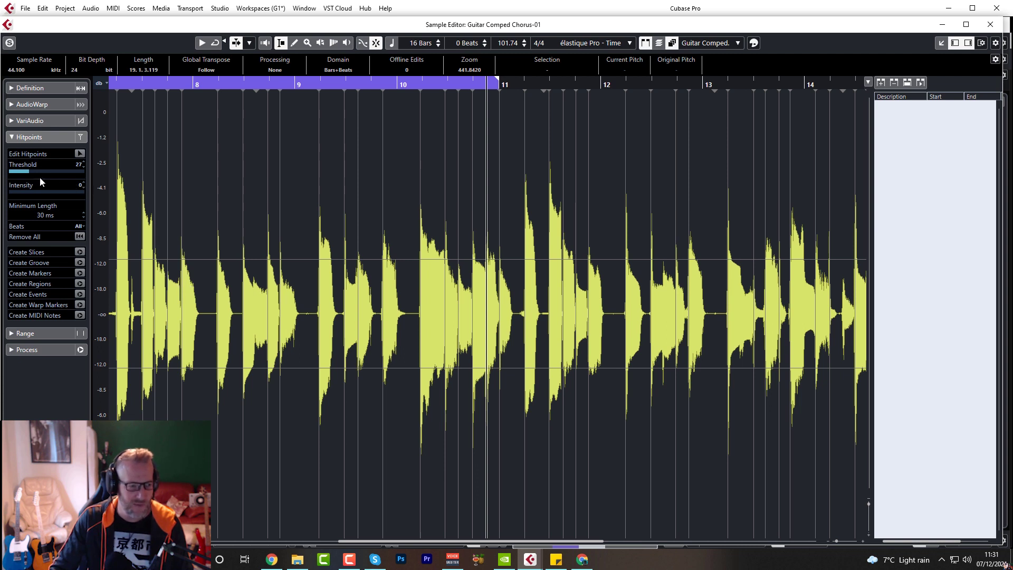
{"action": "left_click_drag", "start_coordinate": [18, 173], "coordinate": [99, 188]}
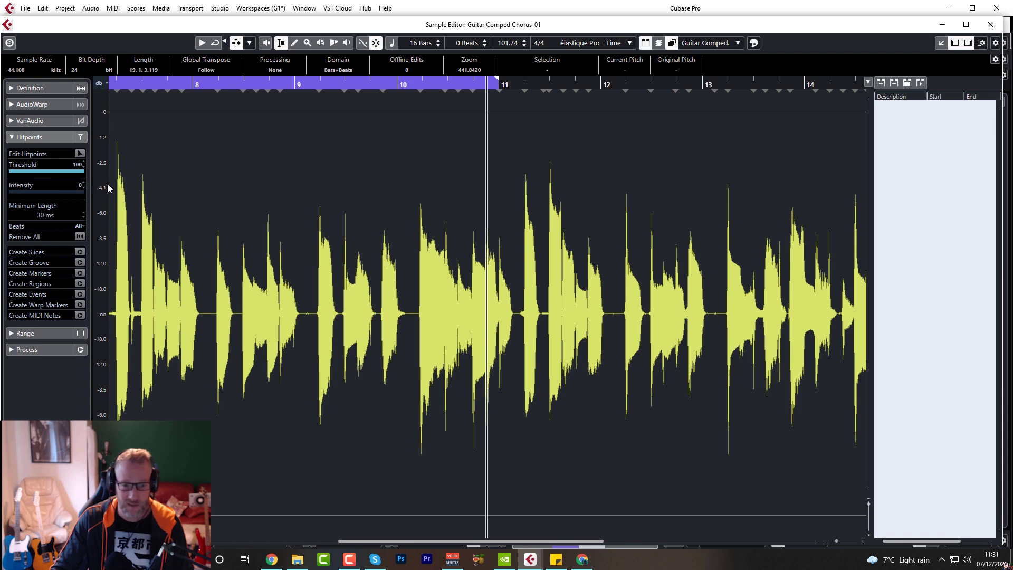
{"action": "left_click_drag", "start_coordinate": [89, 189], "coordinate": [56, 184]}
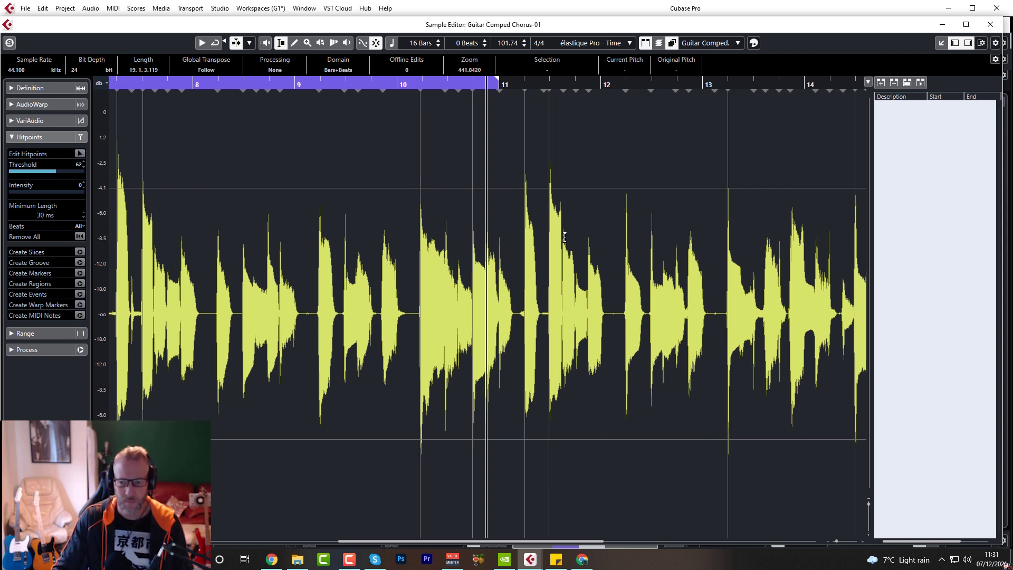
Try hitpoint thresholds of 20 and 0 and an intensity of 100, ending at threshold 19 and intensity 0.
{"action": "left_click_drag", "start_coordinate": [51, 171], "coordinate": [25, 176]}
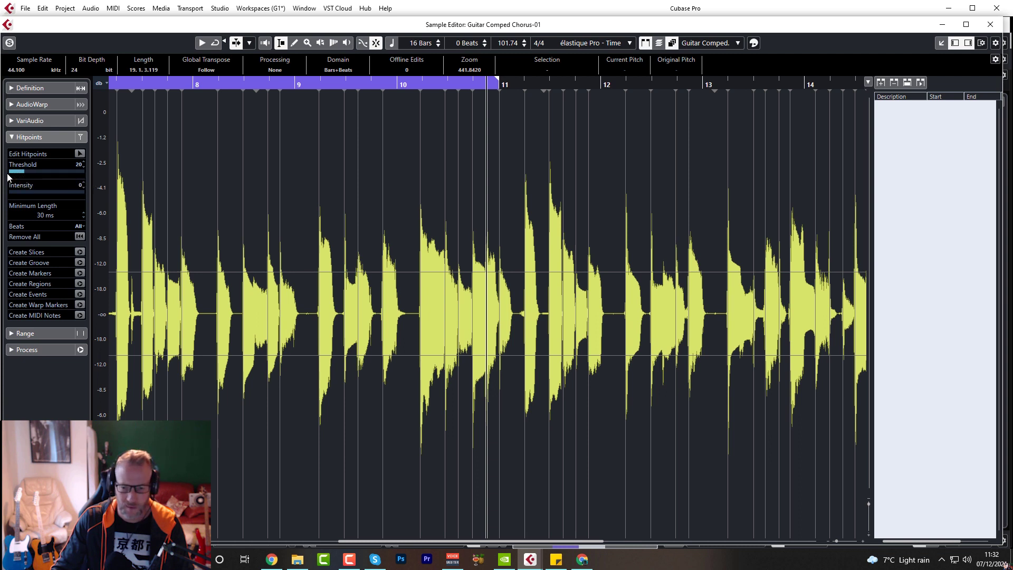
{"action": "mouse_move", "coordinate": [24, 171]}
{"action": "left_mouse_down"}
{"action": "mouse_move", "coordinate": [10, 172]}
{"action": "mouse_move", "coordinate": [25, 179]}
{"action": "left_mouse_up"}
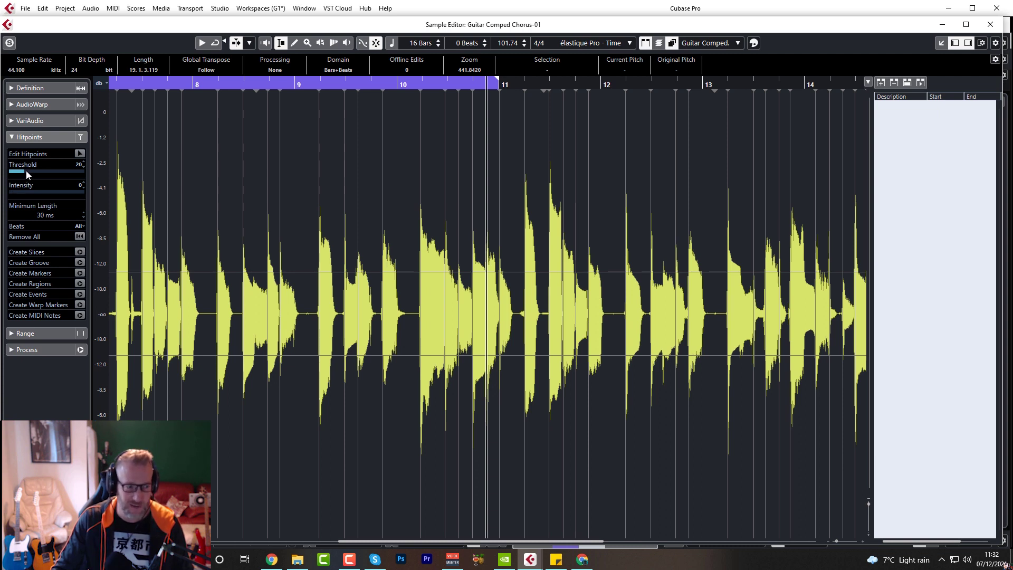
{"action": "left_click_drag", "start_coordinate": [25, 170], "coordinate": [95, 194]}
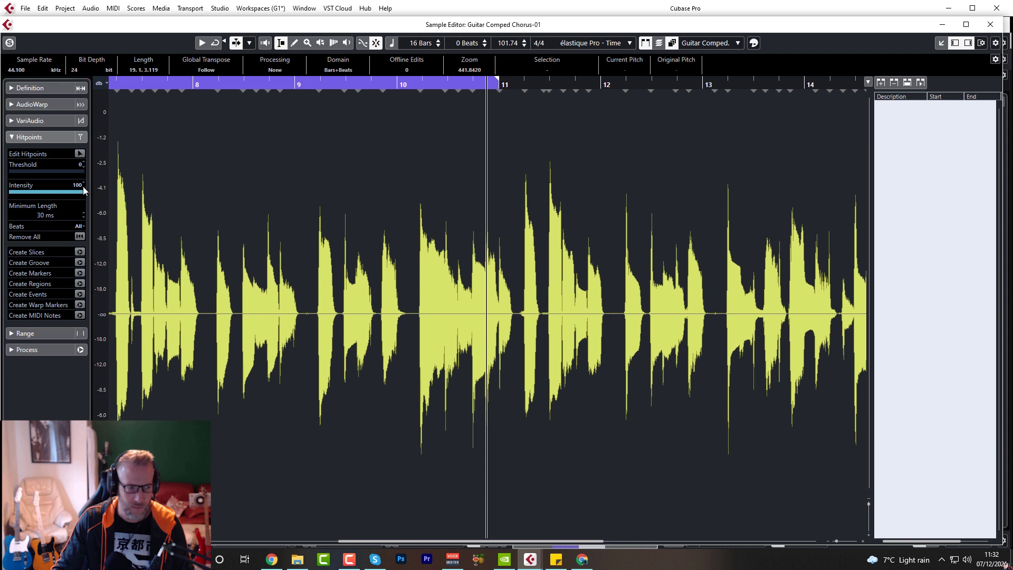
{"action": "left_click_drag", "start_coordinate": [81, 192], "coordinate": [4, 195]}
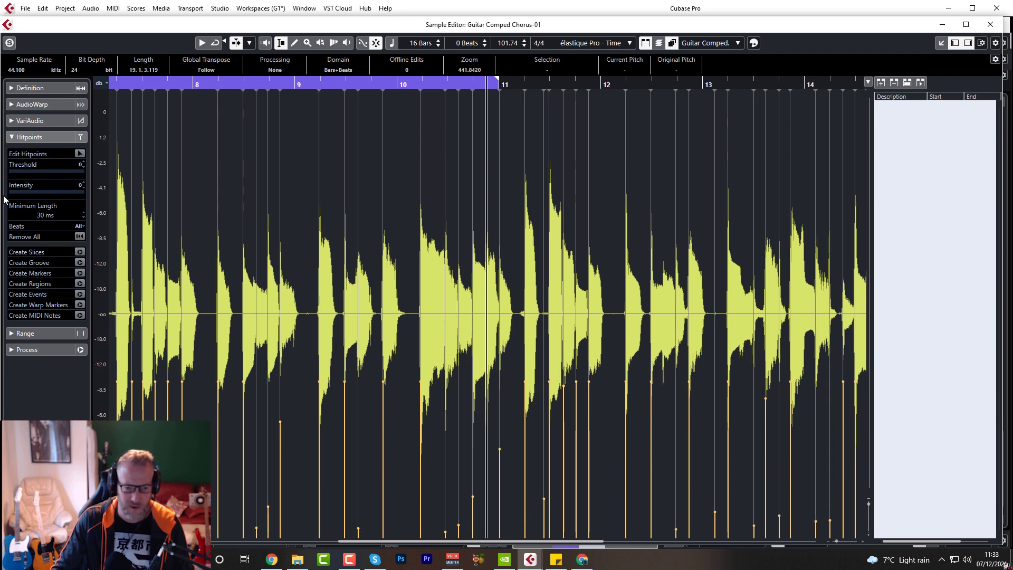
{"action": "left_click", "coordinate": [13, 172]}
{"action": "mouse_move", "coordinate": [13, 171]}
{"action": "left_mouse_down"}
{"action": "mouse_move", "coordinate": [51, 175]}
{"action": "mouse_move", "coordinate": [24, 176]}
{"action": "left_mouse_up"}
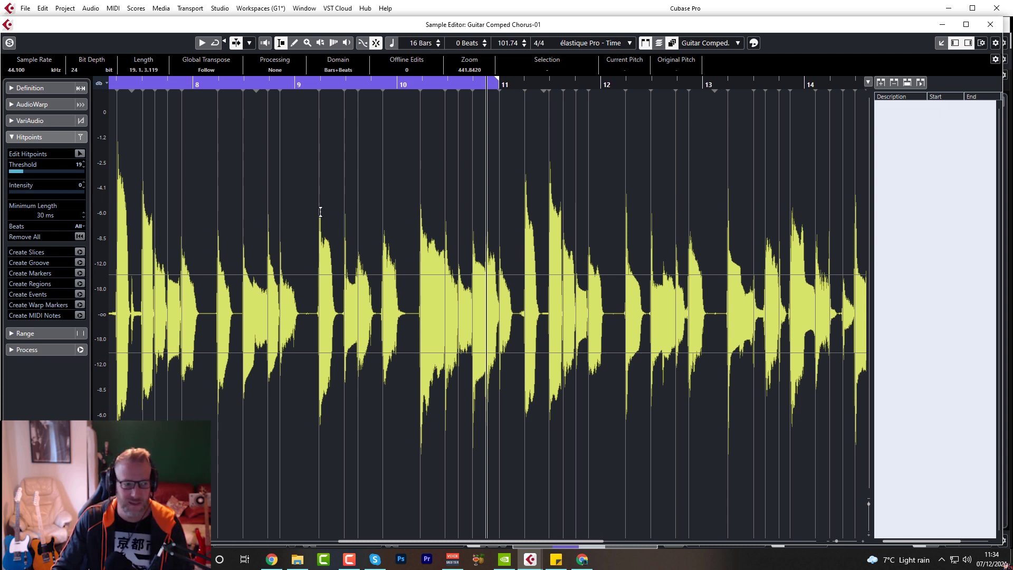
Try minimum hitpoint lengths of 20, 120, 460, 370 and 710 ms, ending at 30 ms.
{"action": "left_click", "coordinate": [42, 216]}
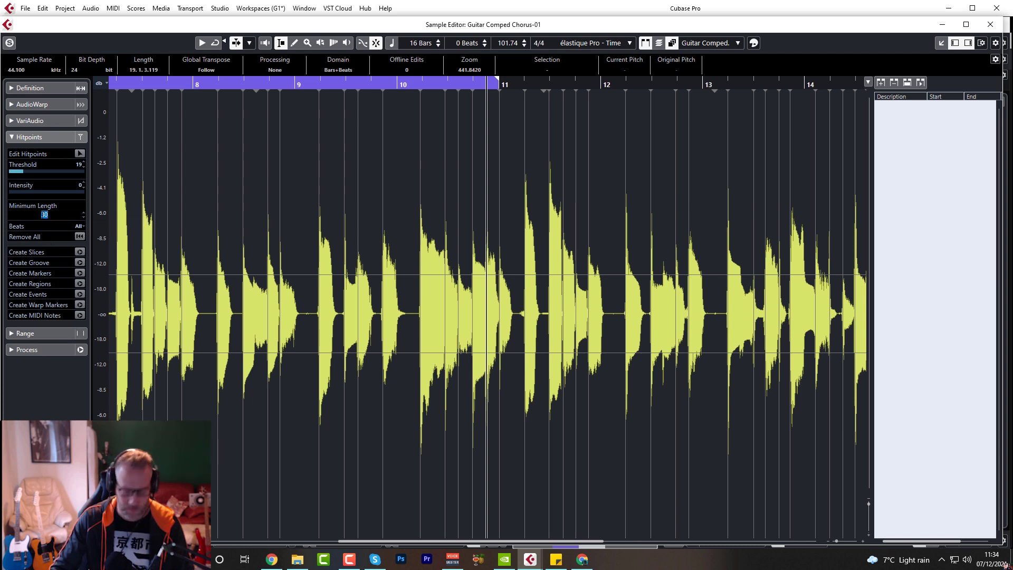
{"action": "type", "text": "20"}
{"action": "key", "text": "Return"}
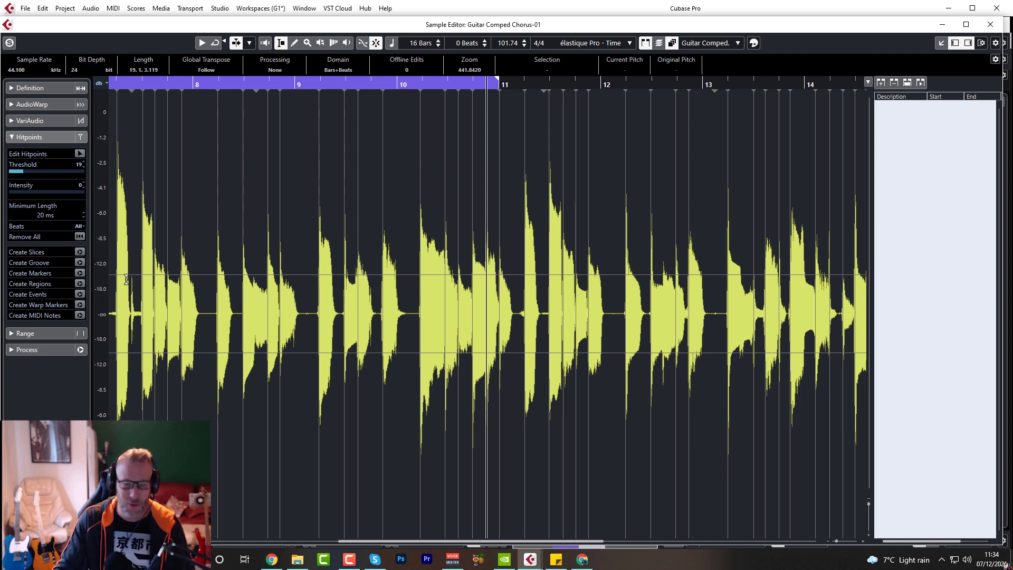
{"action": "scroll", "coordinate": [43, 204], "scroll_direction": "up", "scroll_amount": 4}
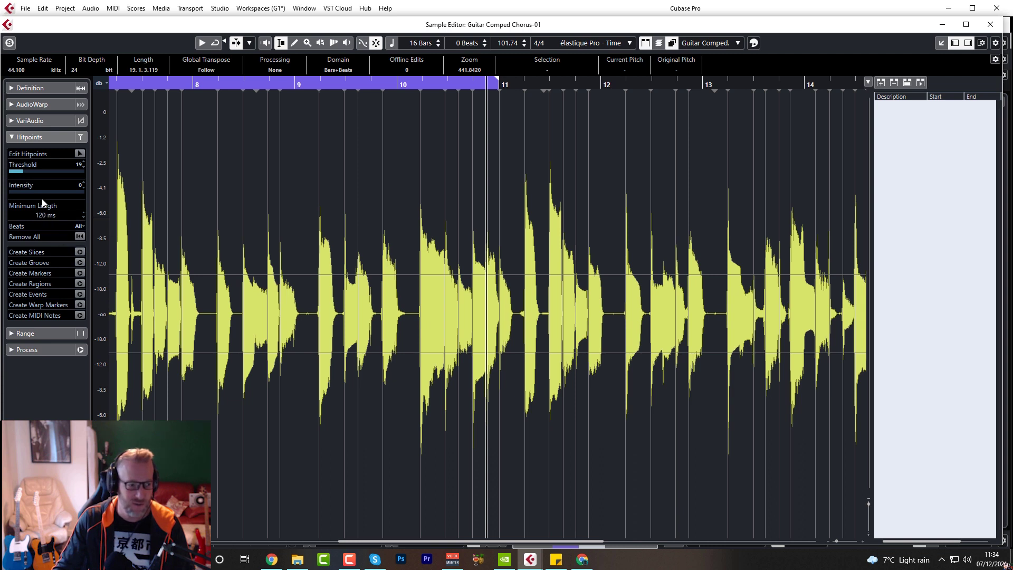
{"action": "scroll", "coordinate": [43, 214], "scroll_direction": "up", "scroll_amount": 10}
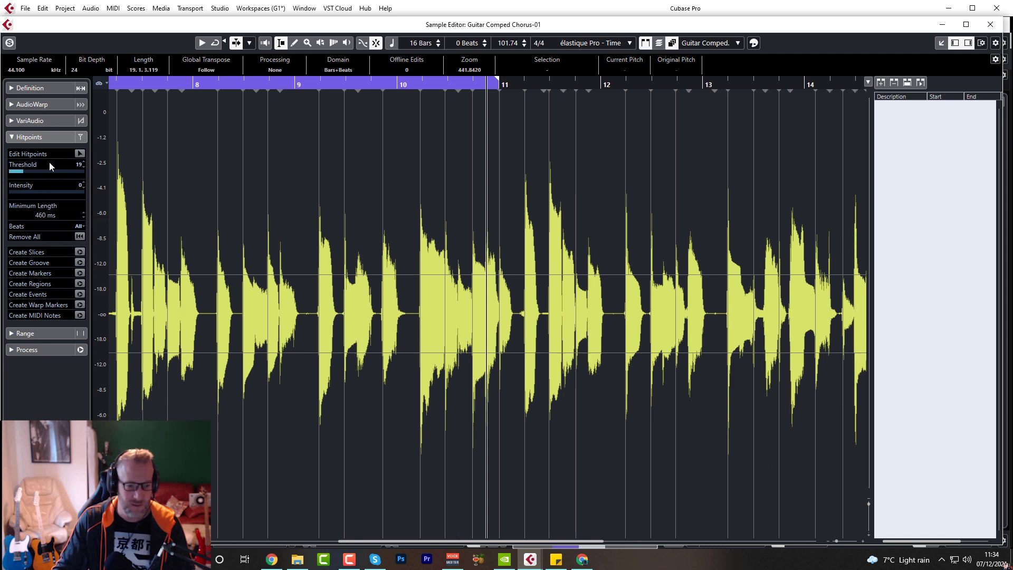
{"action": "scroll", "coordinate": [49, 178], "scroll_direction": "down", "scroll_amount": 2}
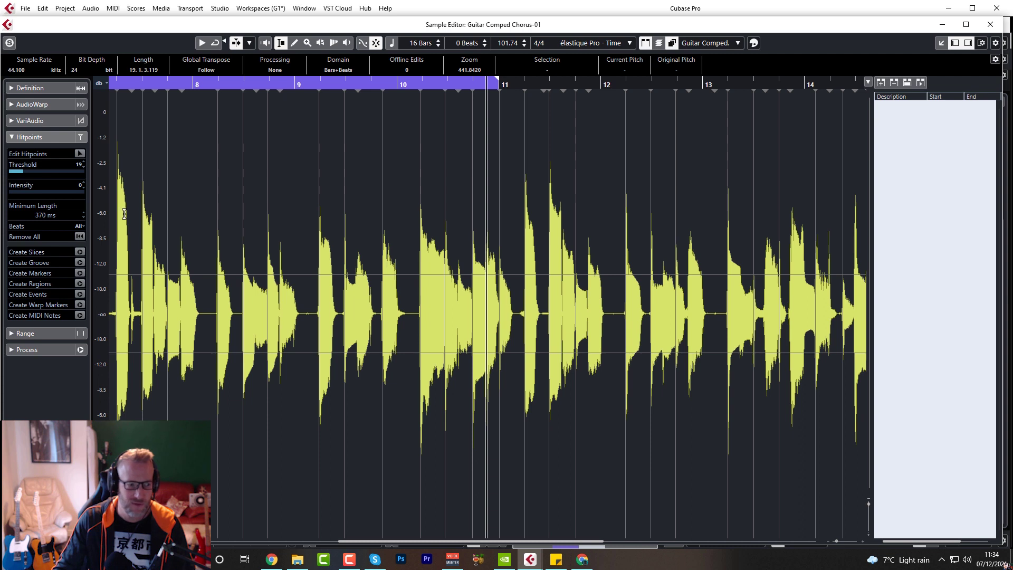
{"action": "scroll", "coordinate": [53, 219], "scroll_direction": "up", "scroll_amount": 15}
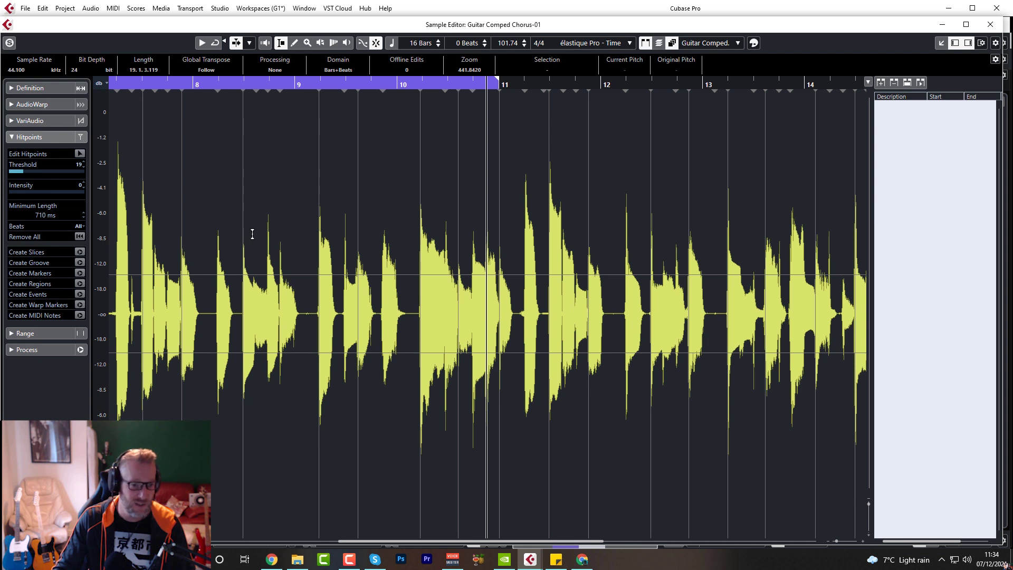
{"action": "scroll", "coordinate": [42, 216], "scroll_direction": "down", "scroll_amount": 12}
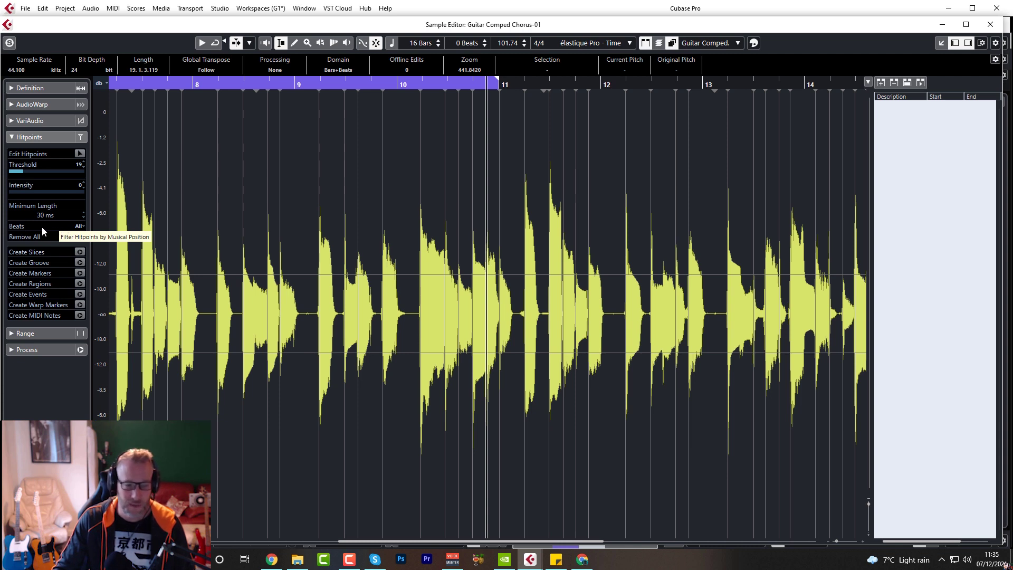
Try filtering the hitpoints to 1/4 beats, and restore the beat filter to All.
{"action": "left_click", "coordinate": [79, 227]}
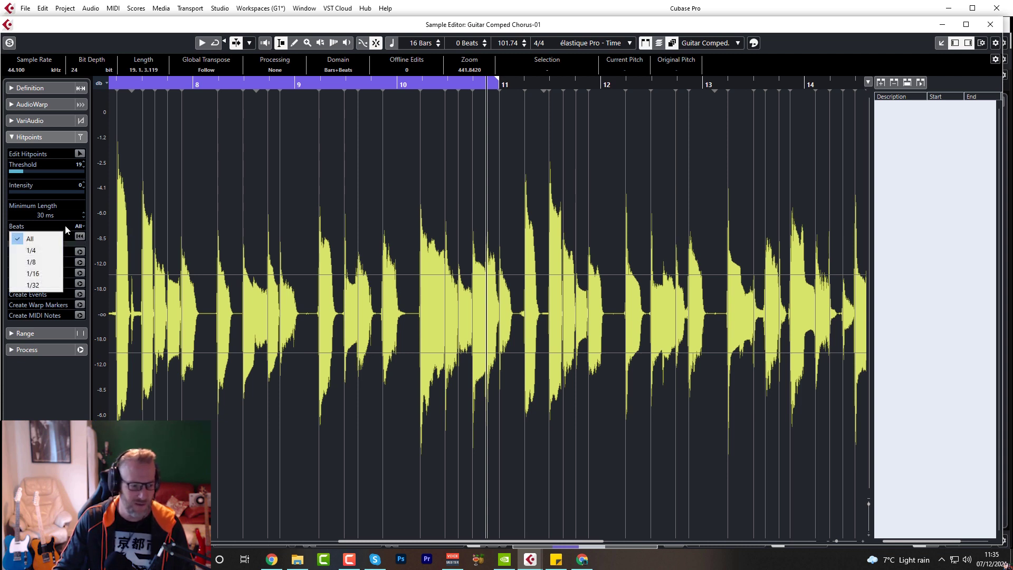
{"action": "left_click", "coordinate": [35, 251]}
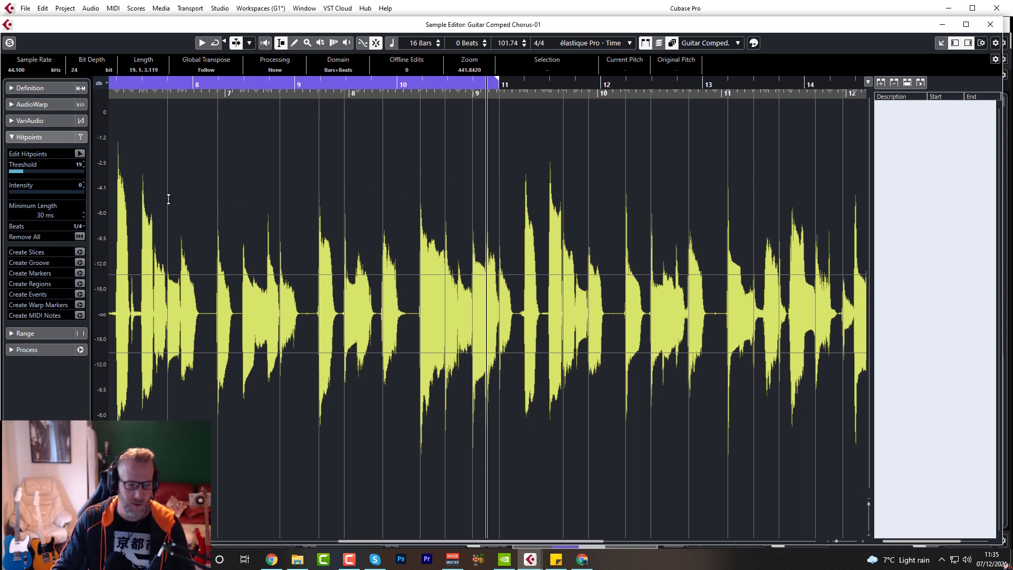
{"action": "left_click", "coordinate": [76, 226]}
{"action": "left_click", "coordinate": [55, 238]}
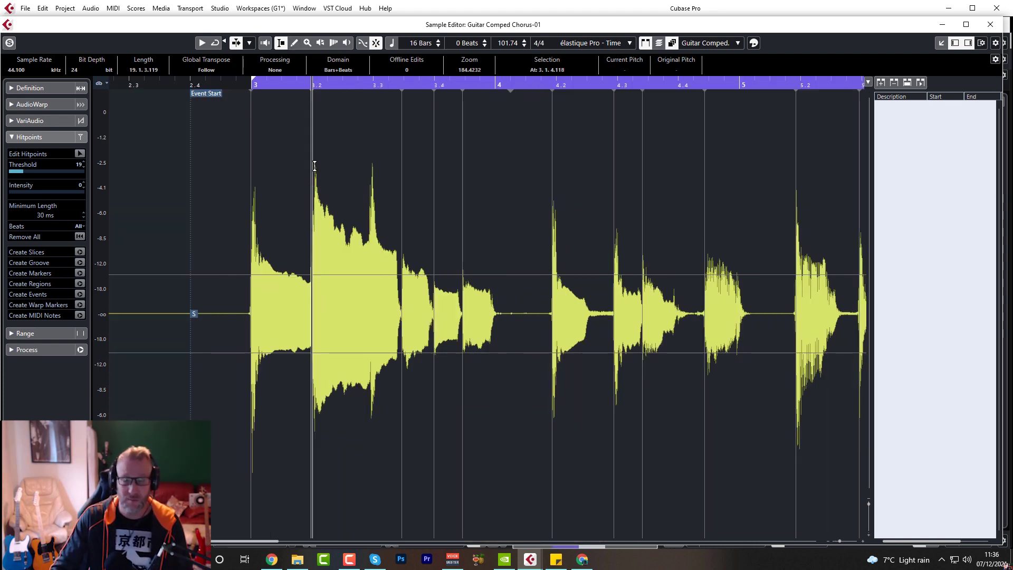
Turn on hitpoint editing and audition the guitar slices one by one from bar 3 to the slice at 4.2.
{"action": "left_click", "coordinate": [80, 153]}
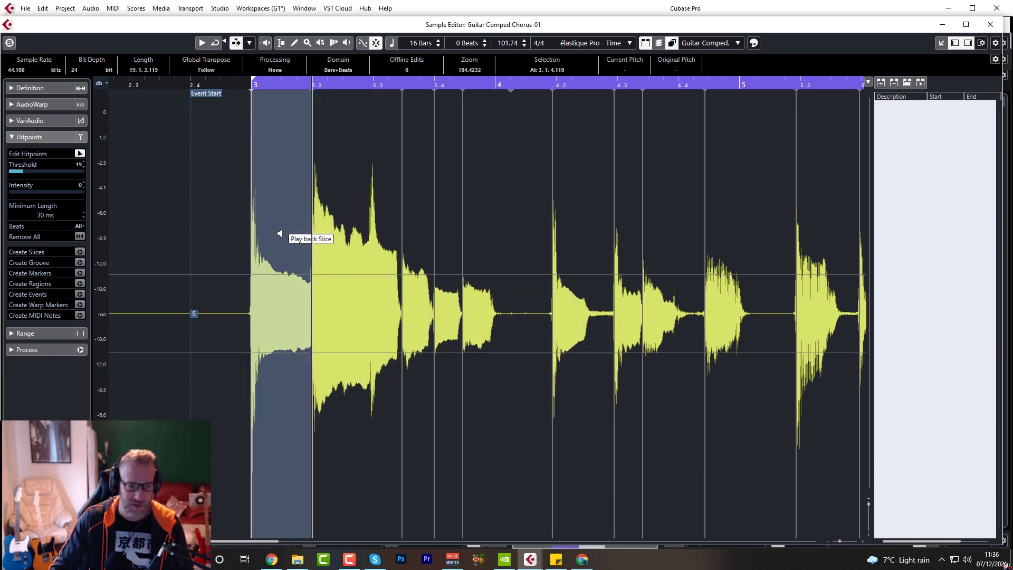
{"action": "left_click", "coordinate": [285, 235]}
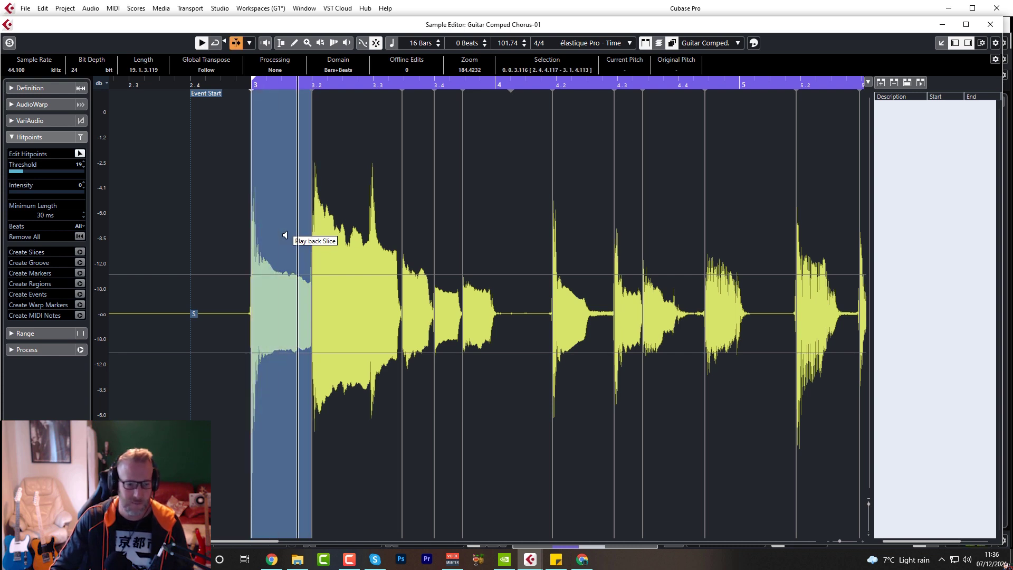
{"action": "left_click", "coordinate": [338, 252]}
{"action": "left_click", "coordinate": [360, 262]}
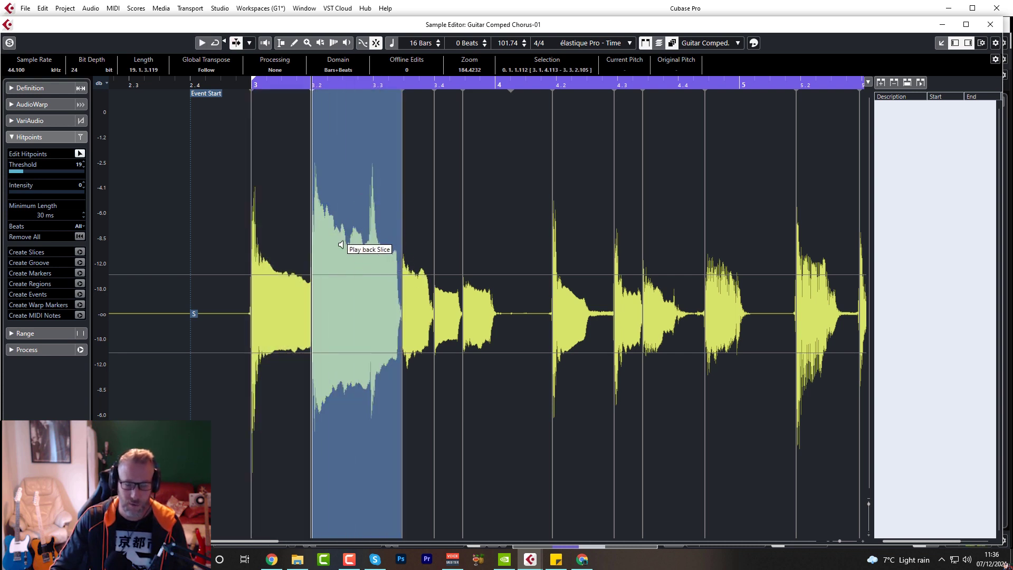
{"action": "left_click", "coordinate": [390, 280]}
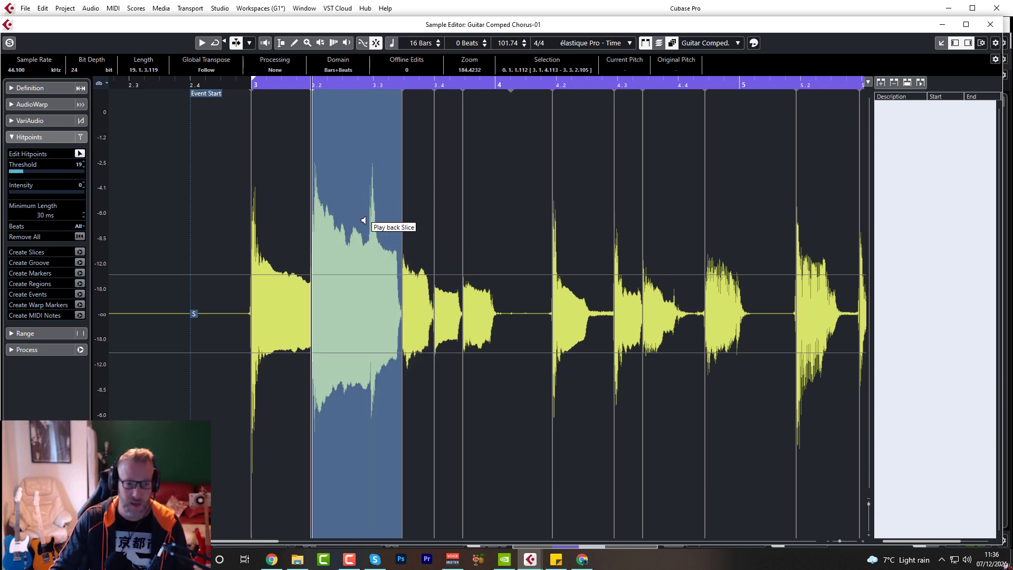
{"action": "left_click", "coordinate": [418, 291]}
{"action": "left_click", "coordinate": [444, 304]}
{"action": "left_click", "coordinate": [488, 311]}
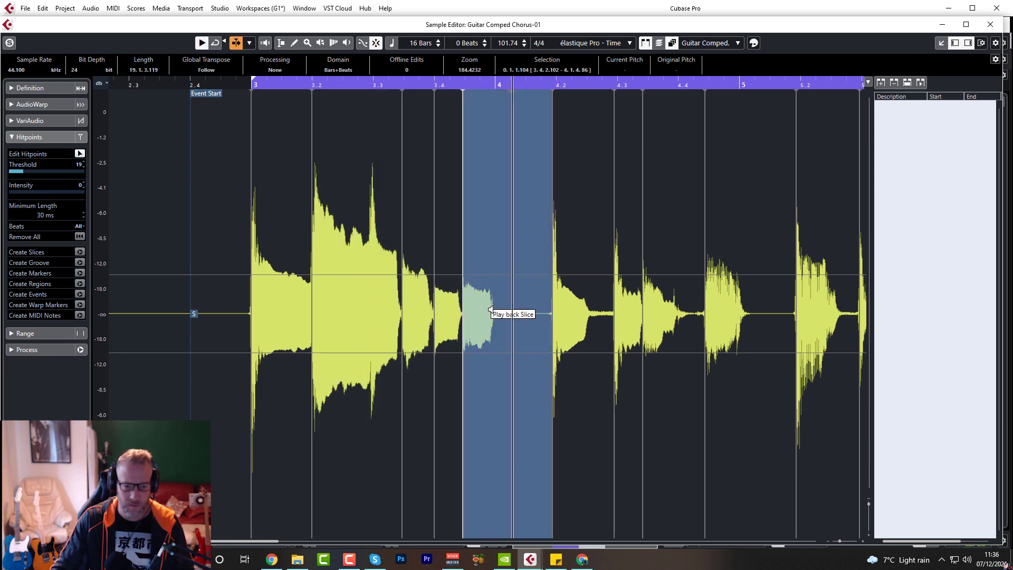
{"action": "left_click", "coordinate": [580, 312]}
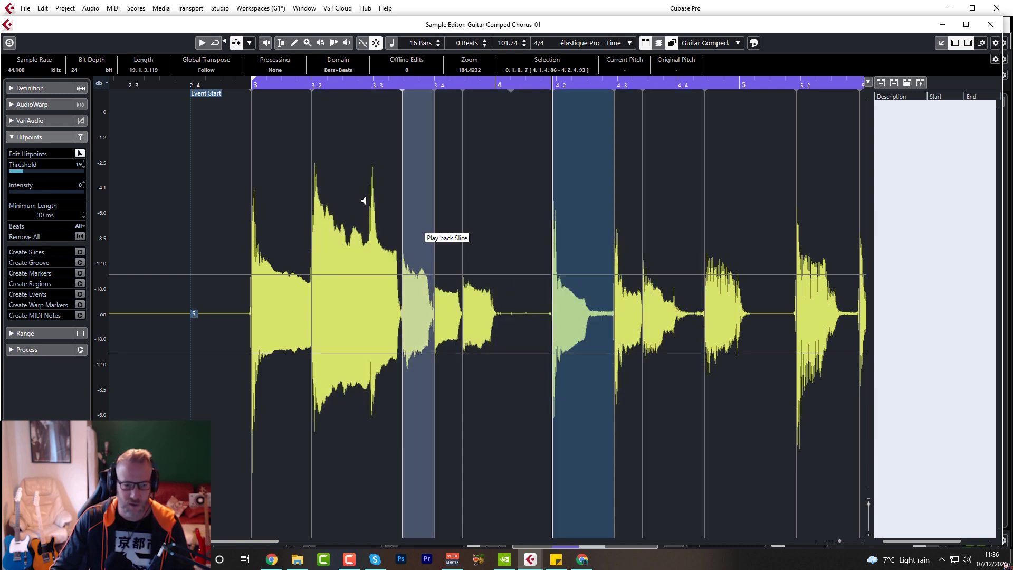
Try moving the hitpoint at 3.2 earlier, and insert a hitpoint at the unmarked transient just before 3.3.
{"action": "mouse_move", "coordinate": [312, 152]}
{"action": "left_mouse_down"}
{"action": "mouse_move", "coordinate": [302, 152]}
{"action": "mouse_move", "coordinate": [312, 156]}
{"action": "left_mouse_up"}
{"action": "left_click", "coordinate": [301, 152]}
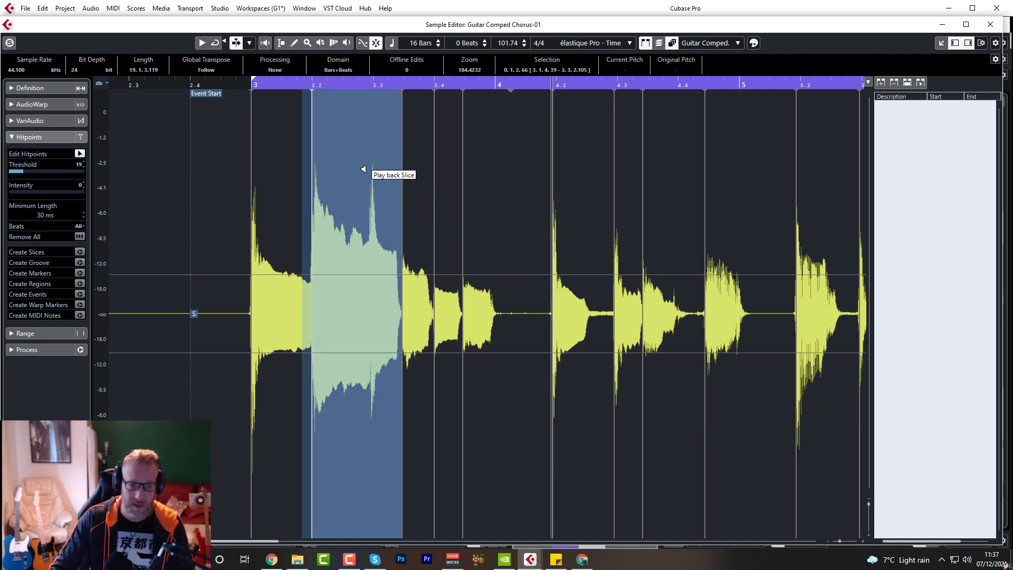
{"action": "left_click_drag", "start_coordinate": [365, 84], "coordinate": [366, 92]}
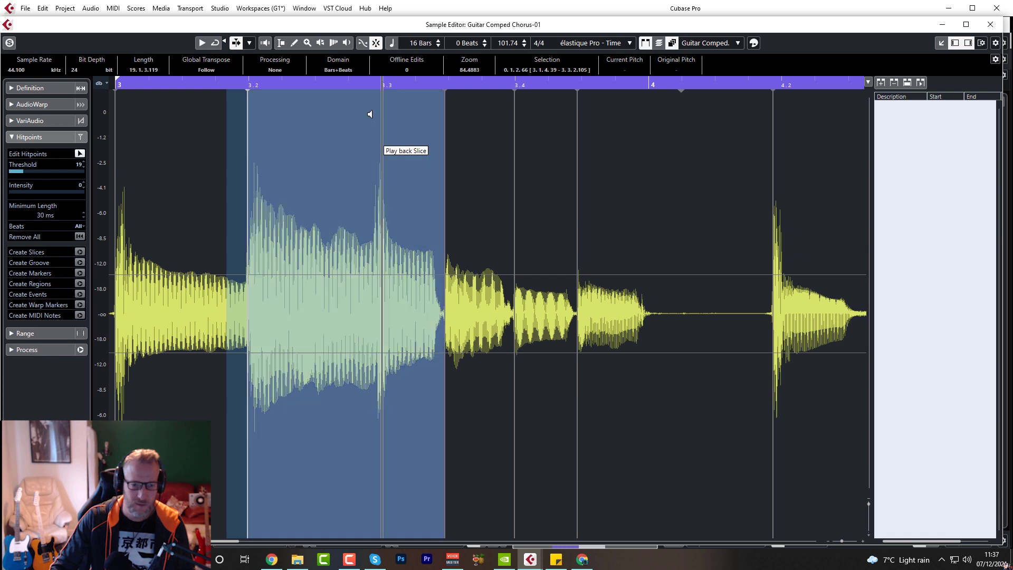
{"action": "left_click", "coordinate": [364, 96]}
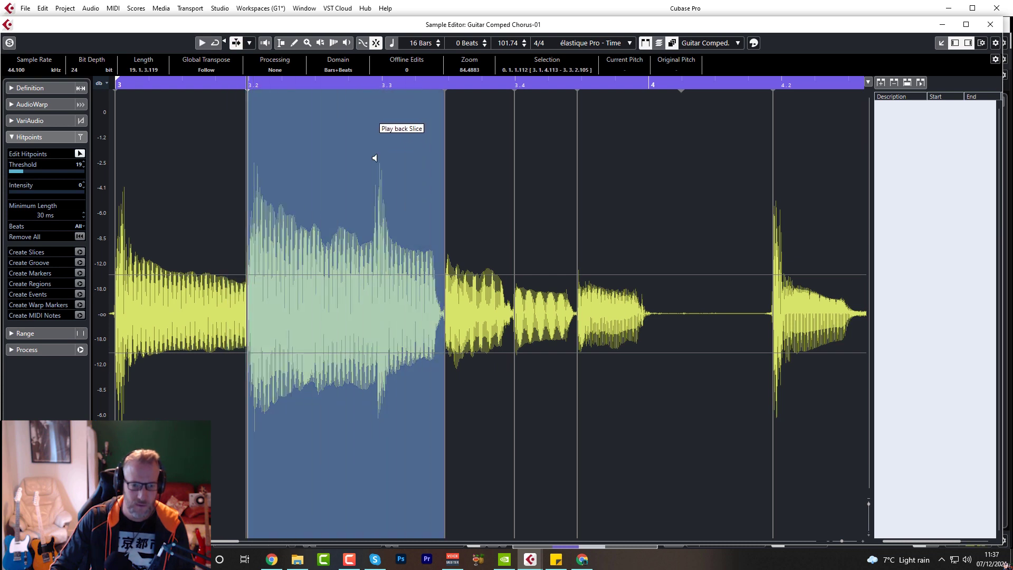
{"action": "left_click", "coordinate": [373, 218]}
{"action": "left_click", "coordinate": [376, 221]}
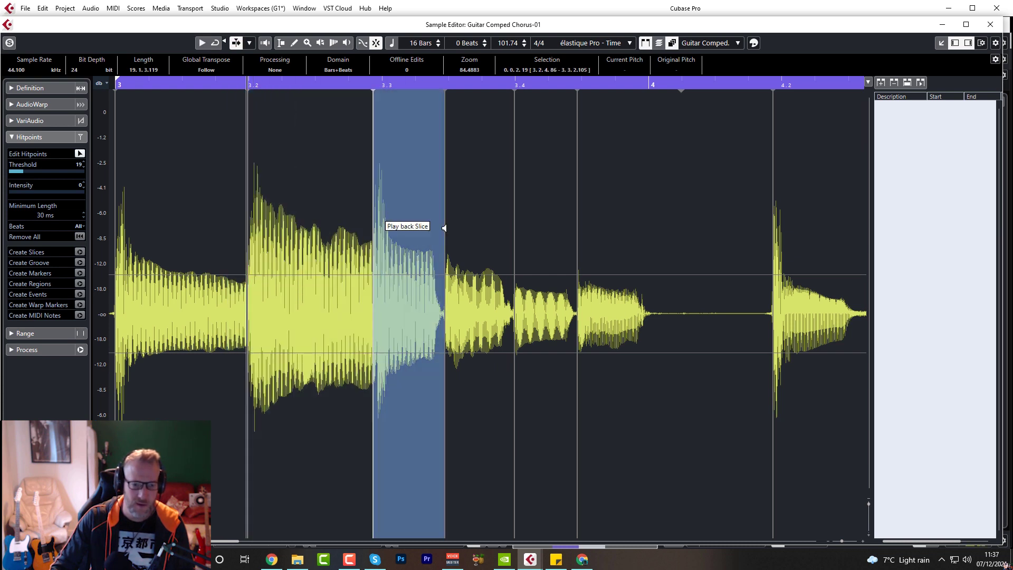
Audition the slices on both sides of the added hitpoint just before 3.3.
{"action": "left_click", "coordinate": [325, 204]}
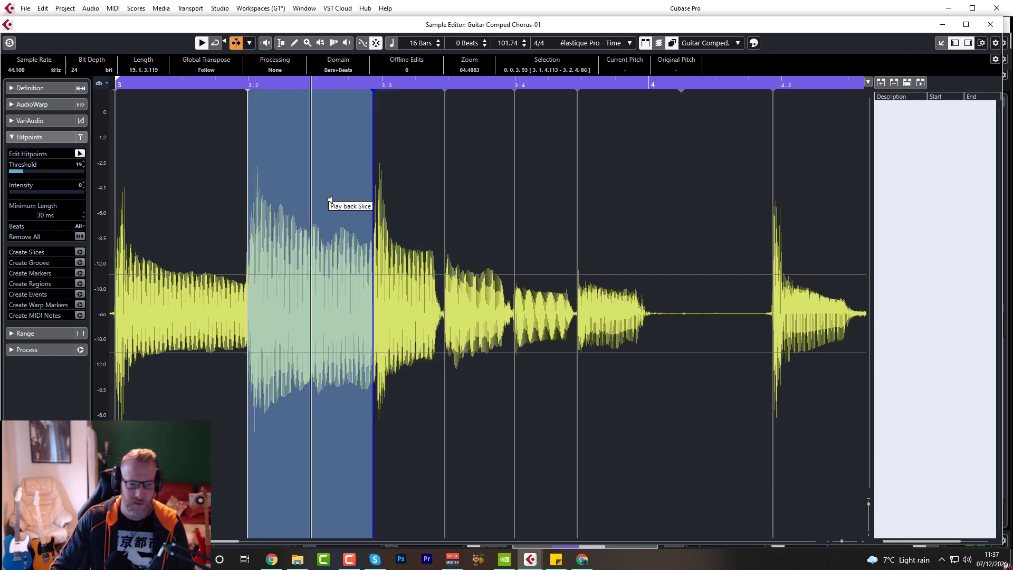
{"action": "left_click", "coordinate": [406, 203]}
{"action": "left_click", "coordinate": [332, 206]}
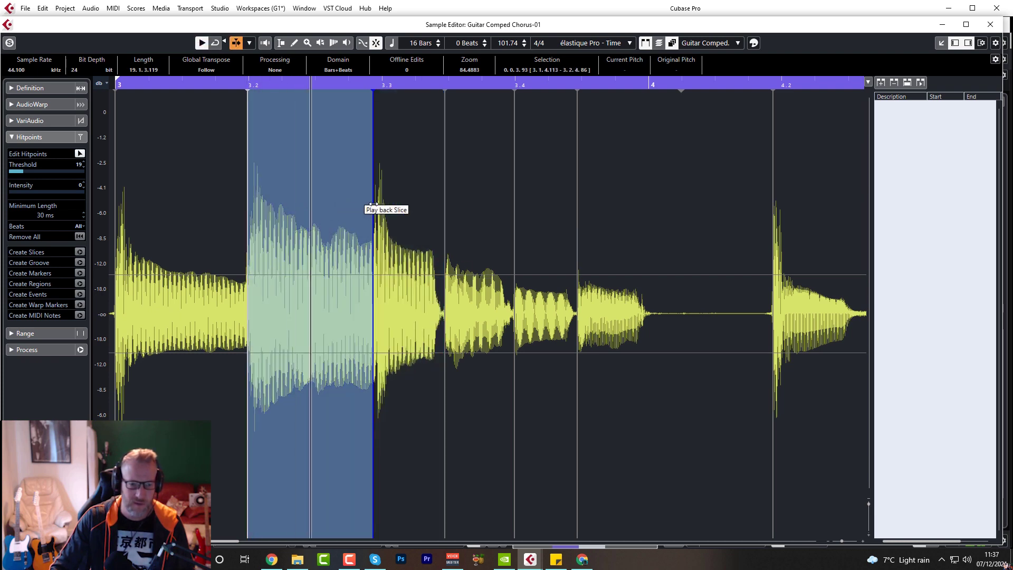
{"action": "left_click", "coordinate": [391, 207]}
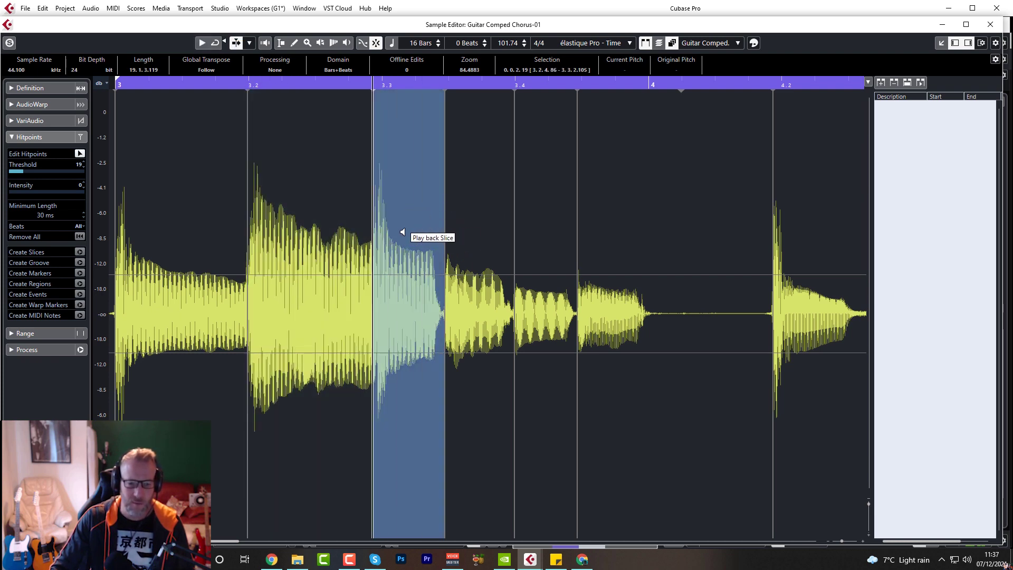
Create slices from the guitar clip's hitpoints.
{"action": "key", "text": "g"}
{"action": "key", "text": "g"}
{"action": "key", "text": "g"}
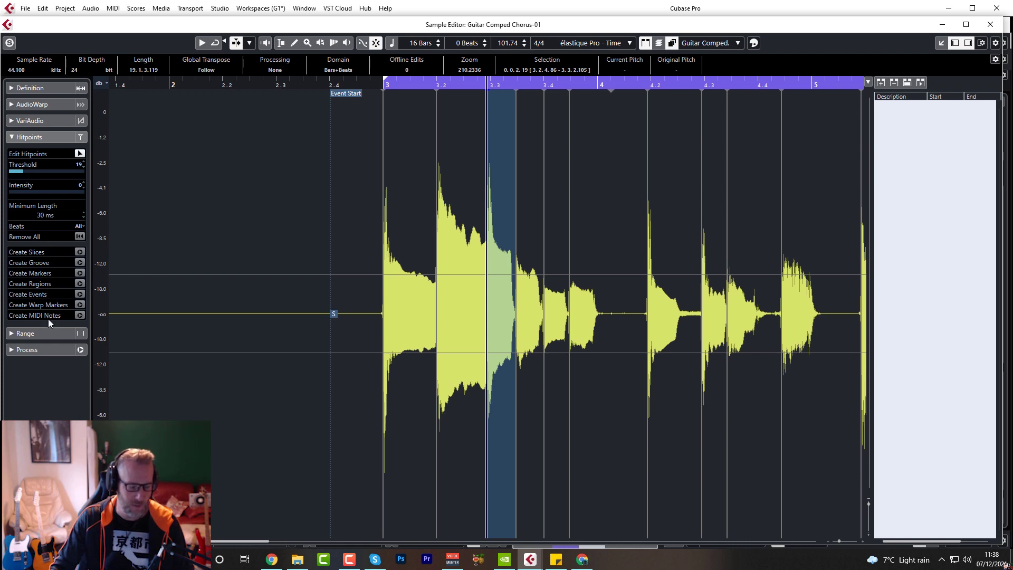
{"action": "left_click", "coordinate": [80, 252]}
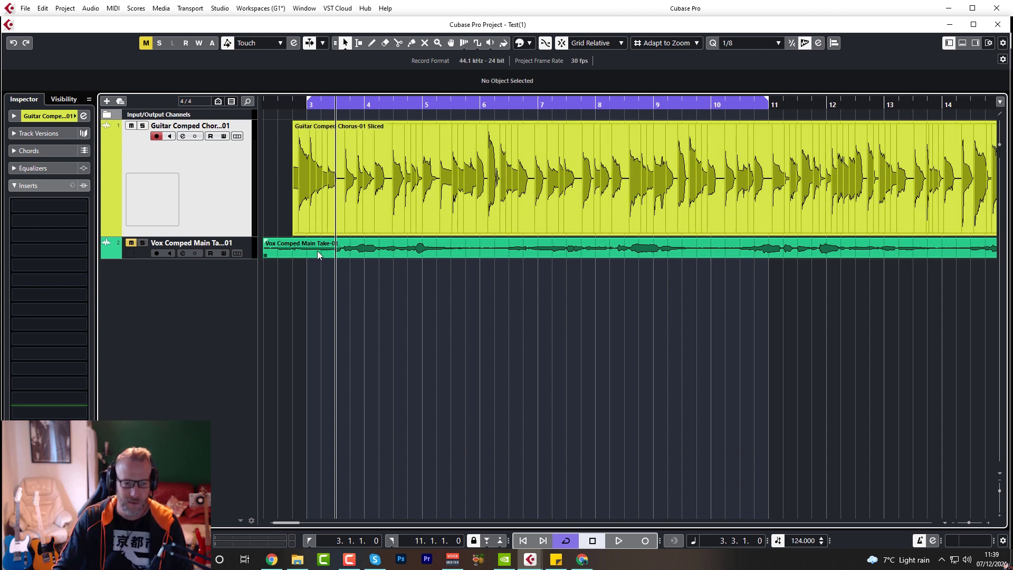
Unmute the vocal track and slice its take in the Sample Editor at hitpoints with threshold 13 and minimum length 380 ms.
{"action": "left_click", "coordinate": [131, 243]}
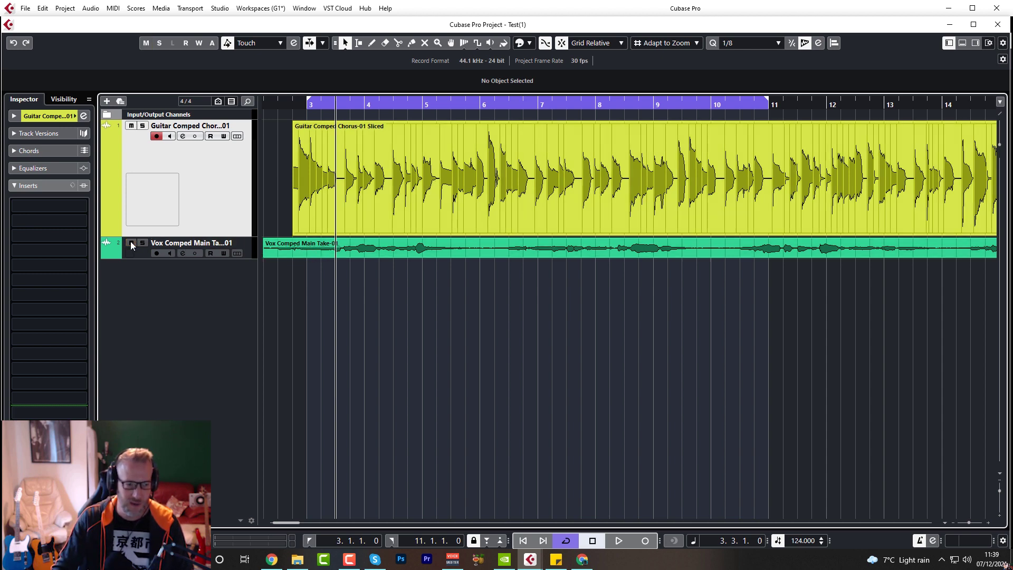
{"action": "left_click", "coordinate": [249, 250]}
{"action": "left_click", "coordinate": [397, 177]}
{"action": "double_click", "coordinate": [396, 178]}
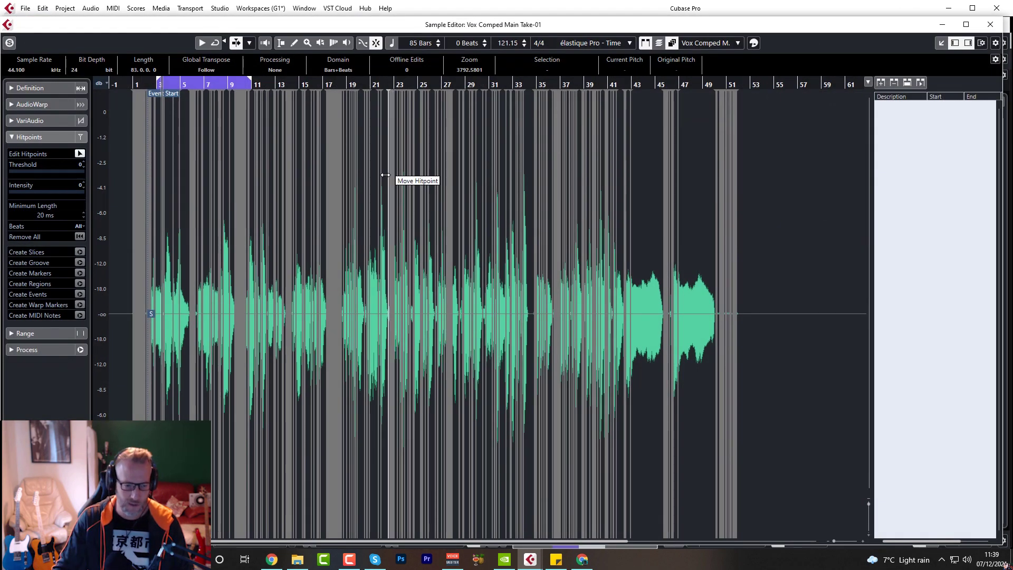
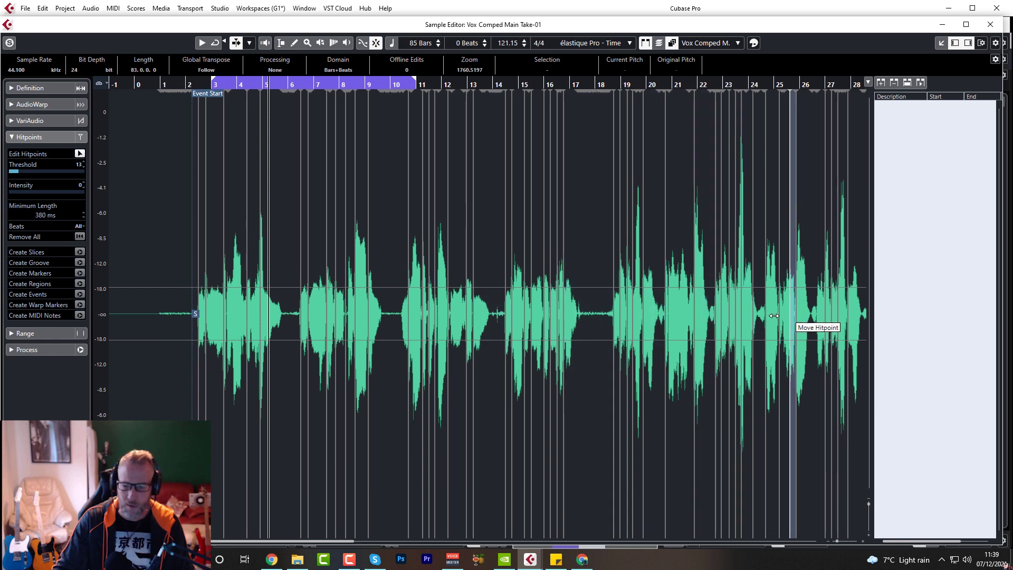
{"action": "left_click", "coordinate": [79, 251]}
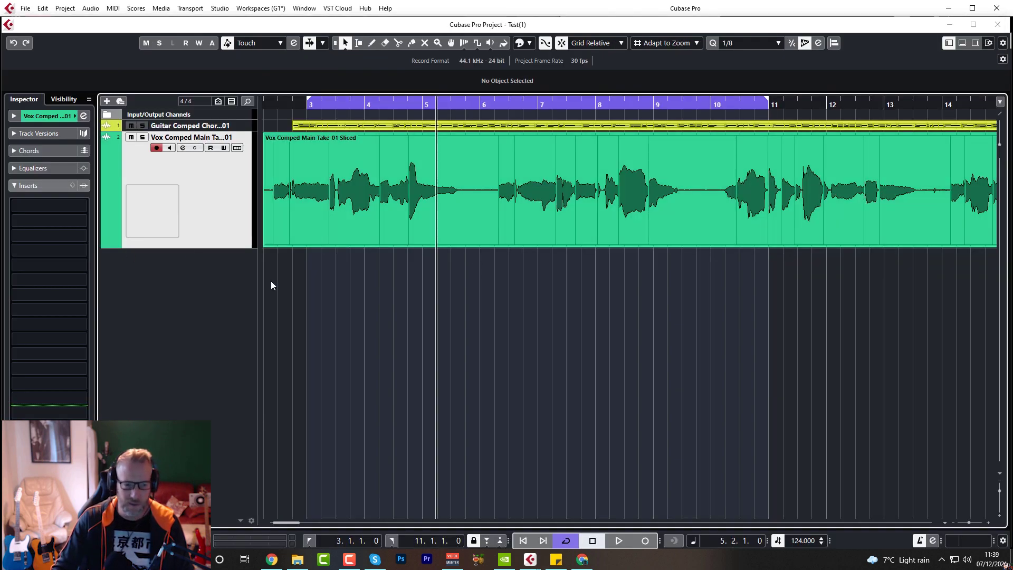
Add an instrument track with Groove Agent SE, a Stereo Out output and a count of 1.
{"action": "right_click", "coordinate": [198, 297]}
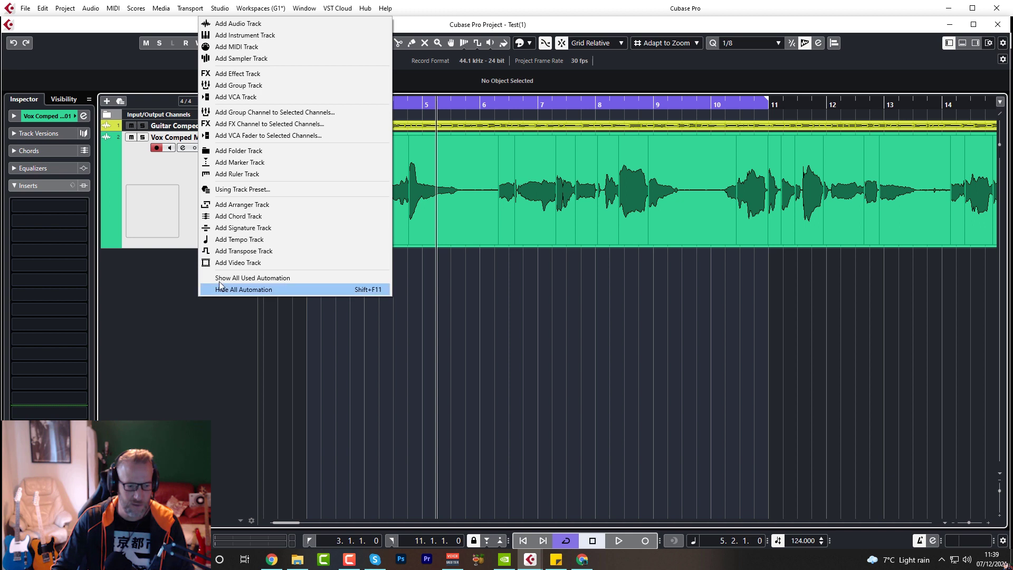
{"action": "left_click", "coordinate": [280, 36]}
{"action": "left_click", "coordinate": [648, 340]}
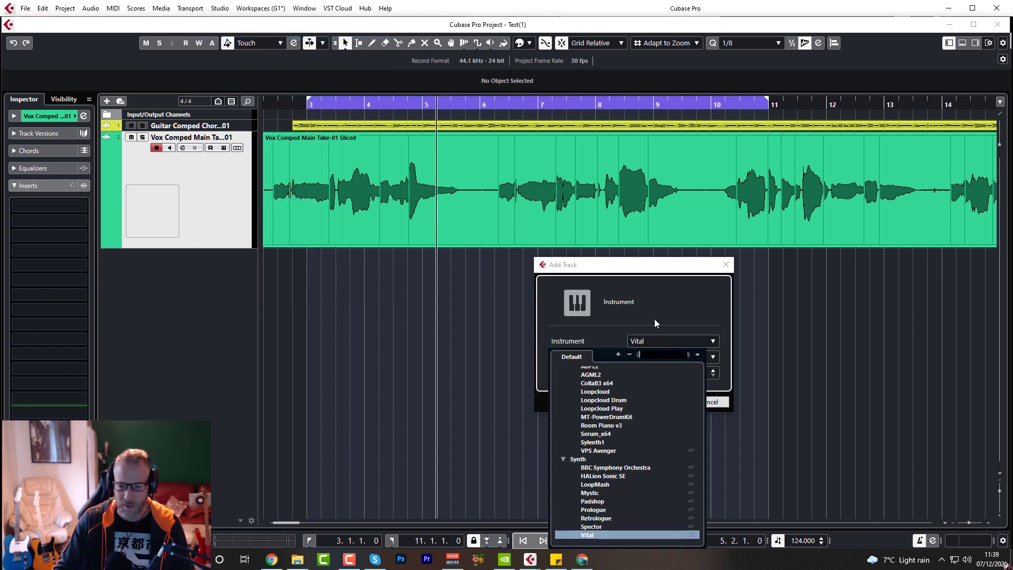
{"action": "scroll", "coordinate": [617, 437], "scroll_direction": "up", "scroll_amount": 2}
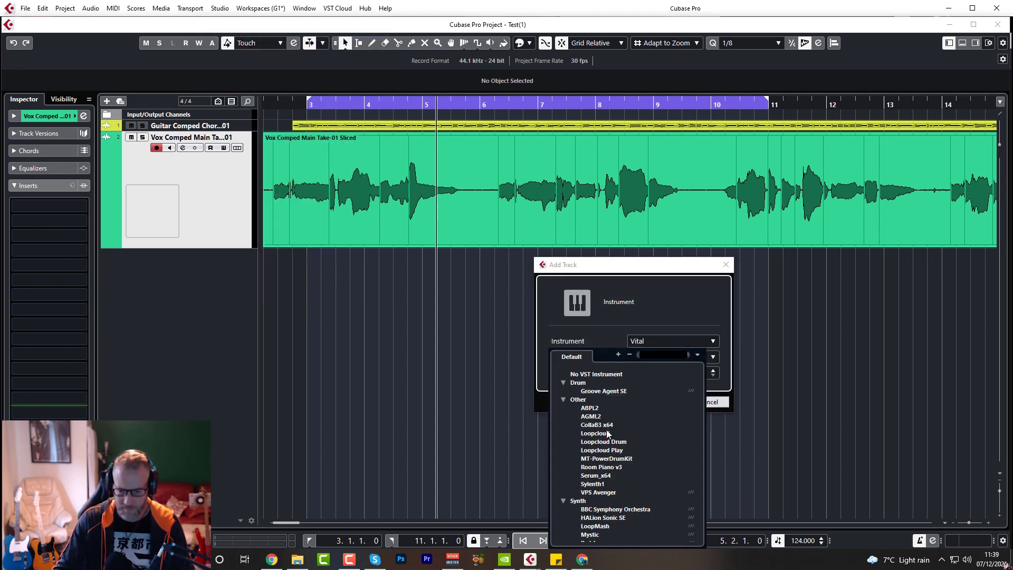
{"action": "left_click", "coordinate": [606, 391]}
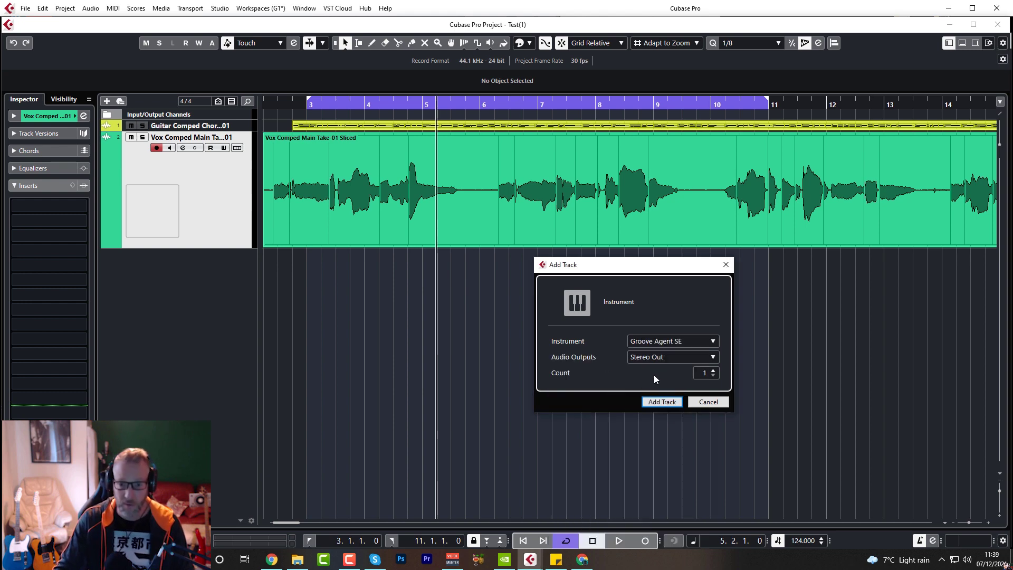
{"action": "left_click", "coordinate": [663, 402]}
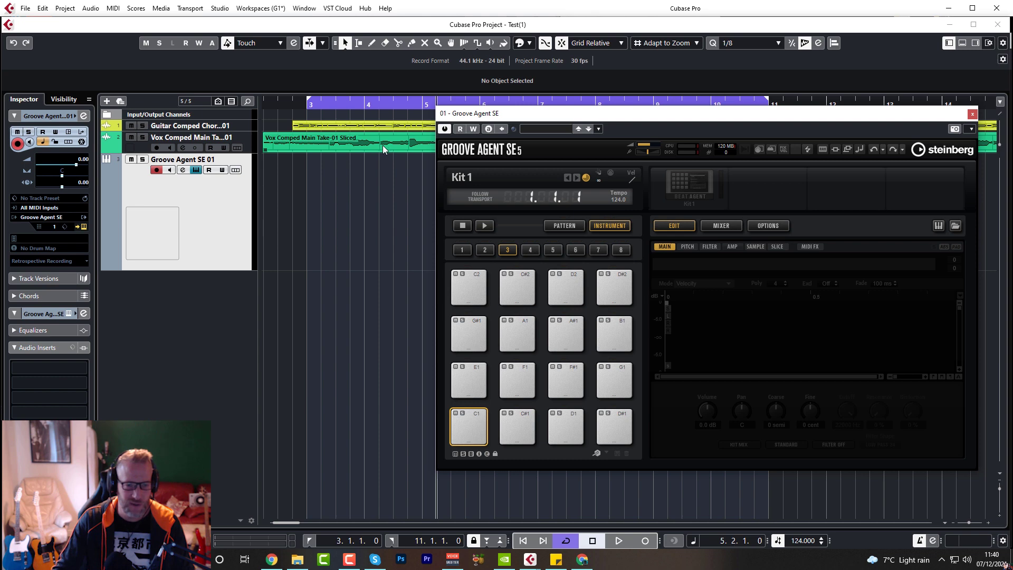
Arrange the Groove Agent SE window so the vocal stays reachable, and load the sliced vocal part onto the pads starting at C1.
{"action": "left_click", "coordinate": [385, 144]}
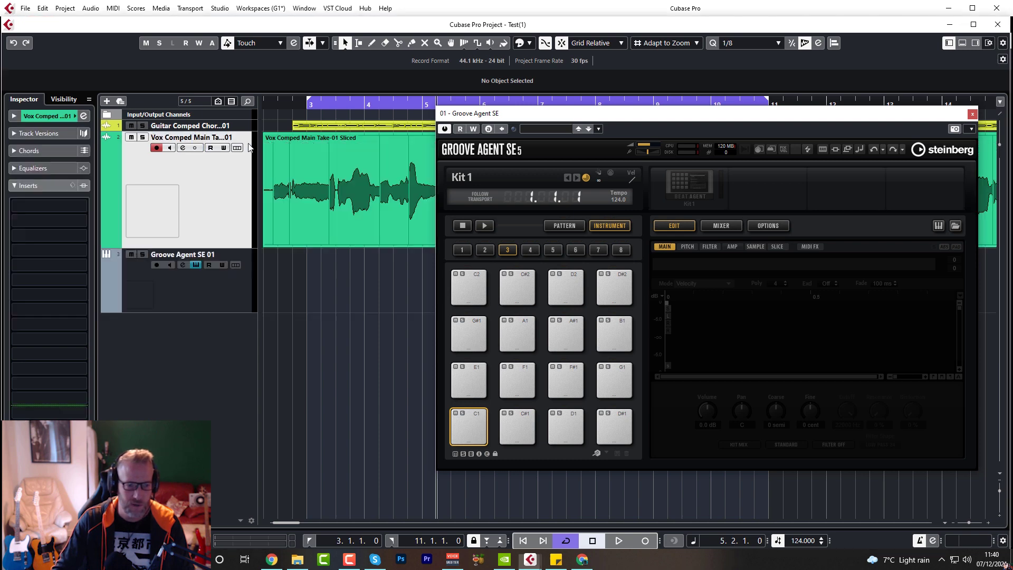
{"action": "left_click_drag", "start_coordinate": [531, 113], "coordinate": [390, 294]}
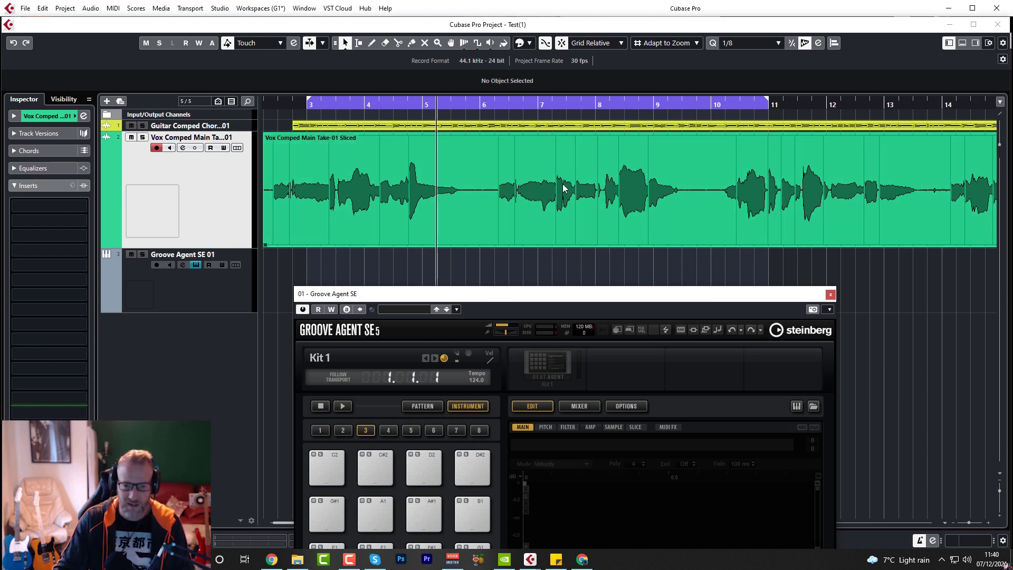
{"action": "left_click_drag", "start_coordinate": [531, 293], "coordinate": [682, 161]}
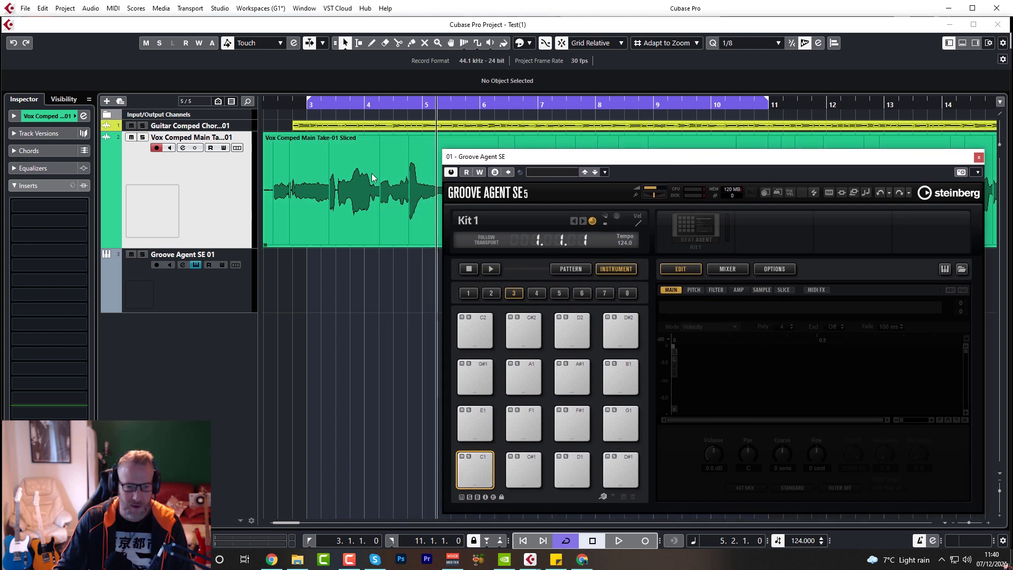
{"action": "left_click_drag", "start_coordinate": [354, 179], "coordinate": [476, 473]}
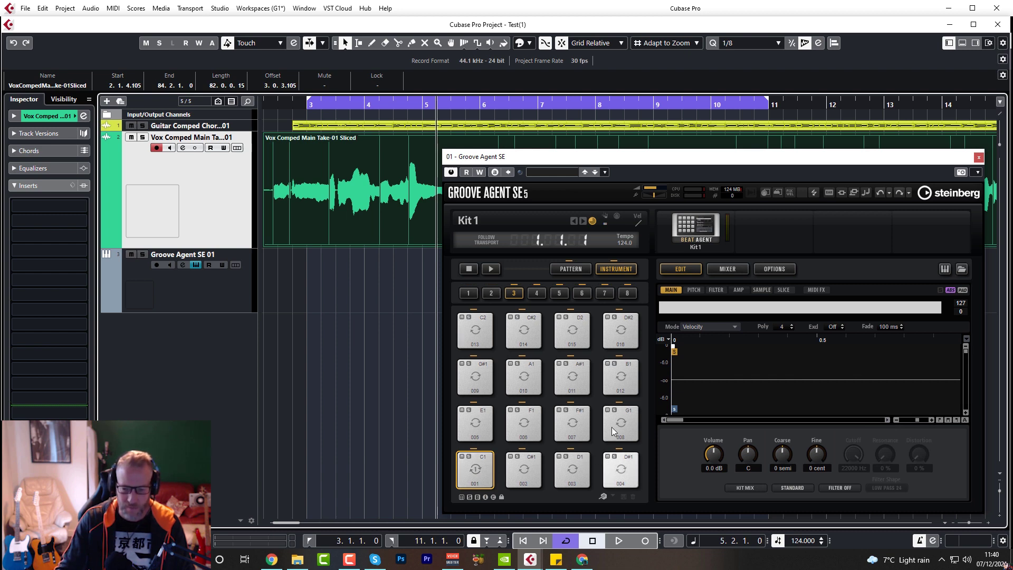
Audition the vocal slices on the Groove Agent SE pads from C1 up to A#1.
{"action": "left_click", "coordinate": [491, 475]}
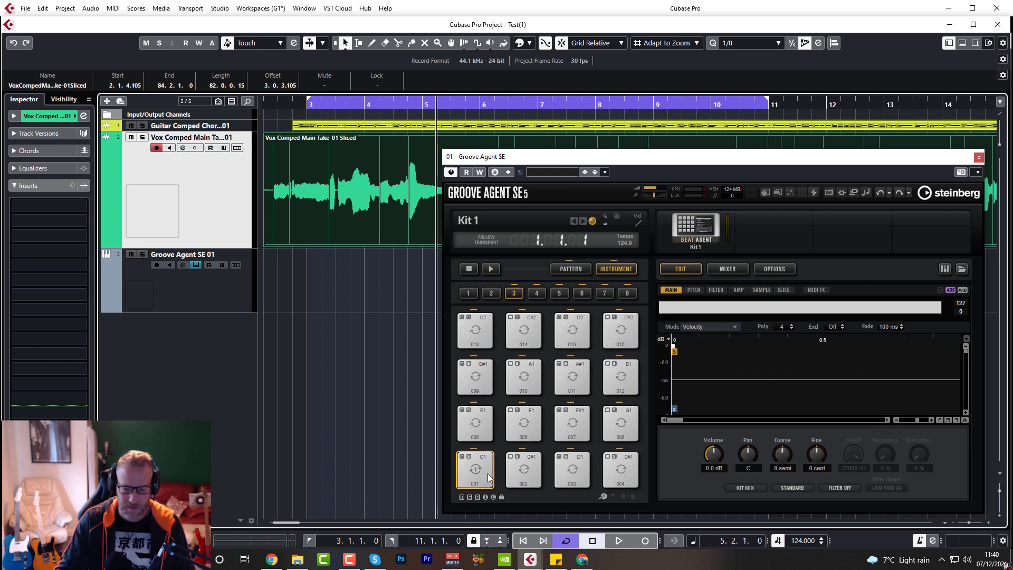
{"action": "left_click", "coordinate": [524, 471]}
{"action": "left_click", "coordinate": [572, 471]}
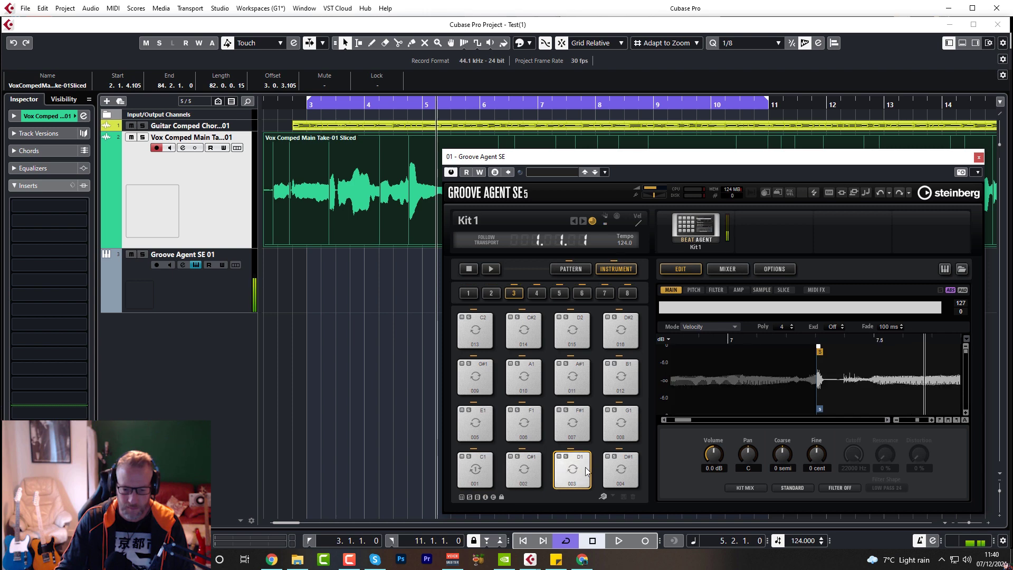
{"action": "left_click", "coordinate": [612, 469]}
{"action": "left_click", "coordinate": [620, 422]}
{"action": "left_click", "coordinate": [572, 422]}
{"action": "left_click", "coordinate": [524, 422]}
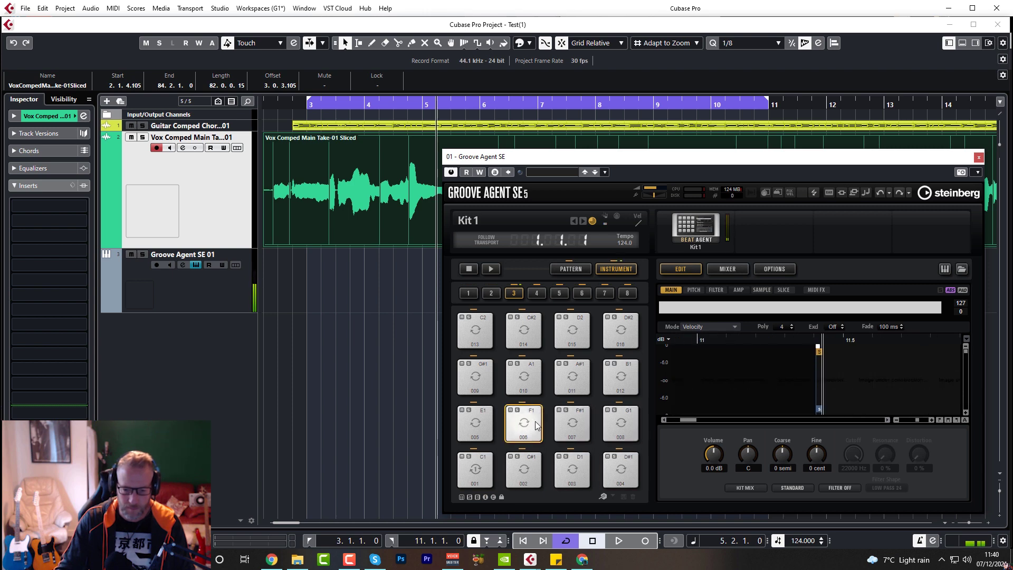
{"action": "left_click", "coordinate": [476, 419]}
{"action": "left_click", "coordinate": [475, 376]}
{"action": "left_click", "coordinate": [523, 377]}
{"action": "left_click", "coordinate": [571, 375]}
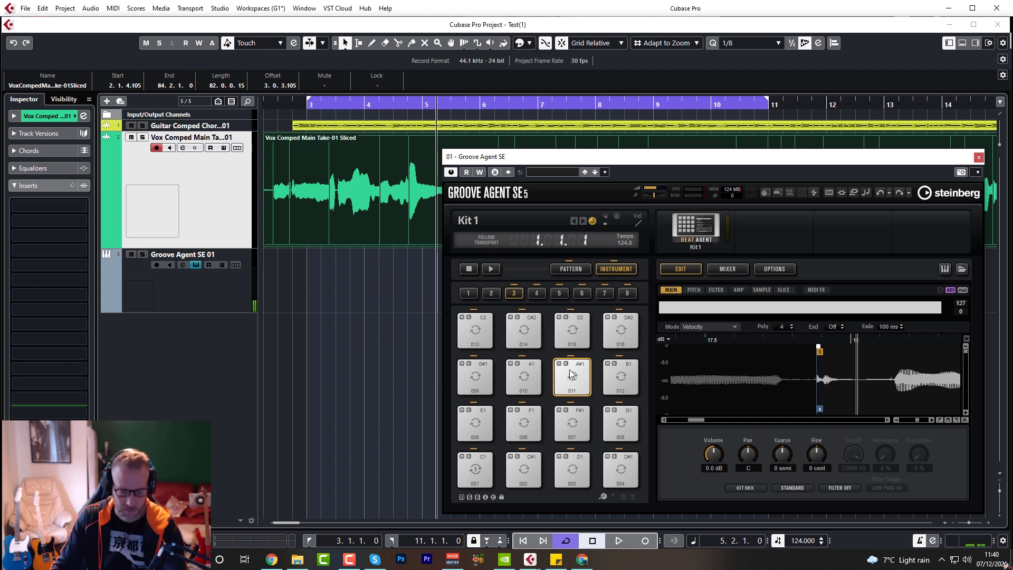
Close the Groove Agent SE window and undo adding its instrument track.
{"action": "left_click", "coordinate": [230, 300]}
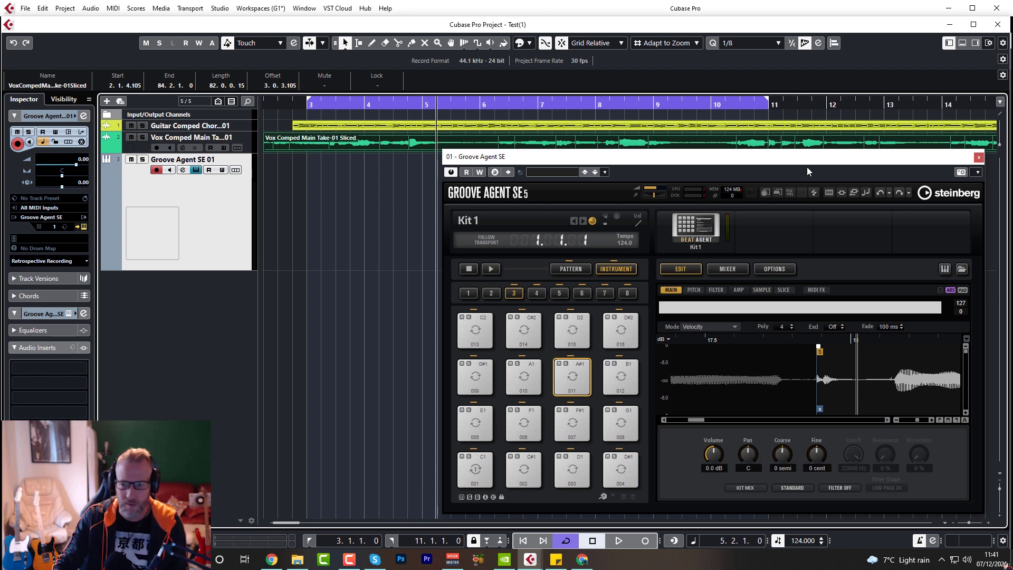
{"action": "left_click", "coordinate": [979, 157]}
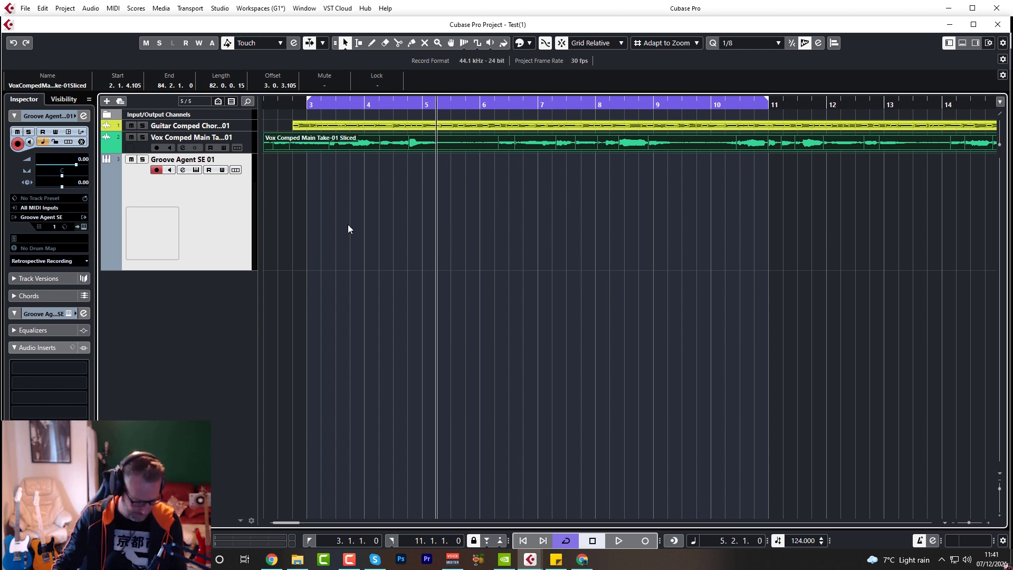
{"action": "key", "text": "ctrl+z"}
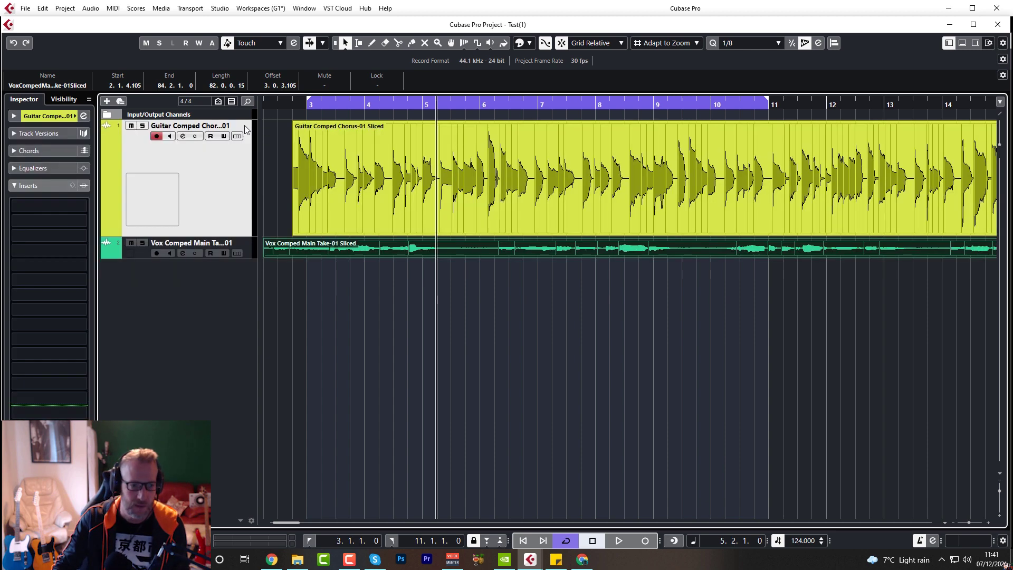
Mute the vocal track and undo the audio slicing of the vocal and guitar clips.
{"action": "left_click", "coordinate": [131, 243]}
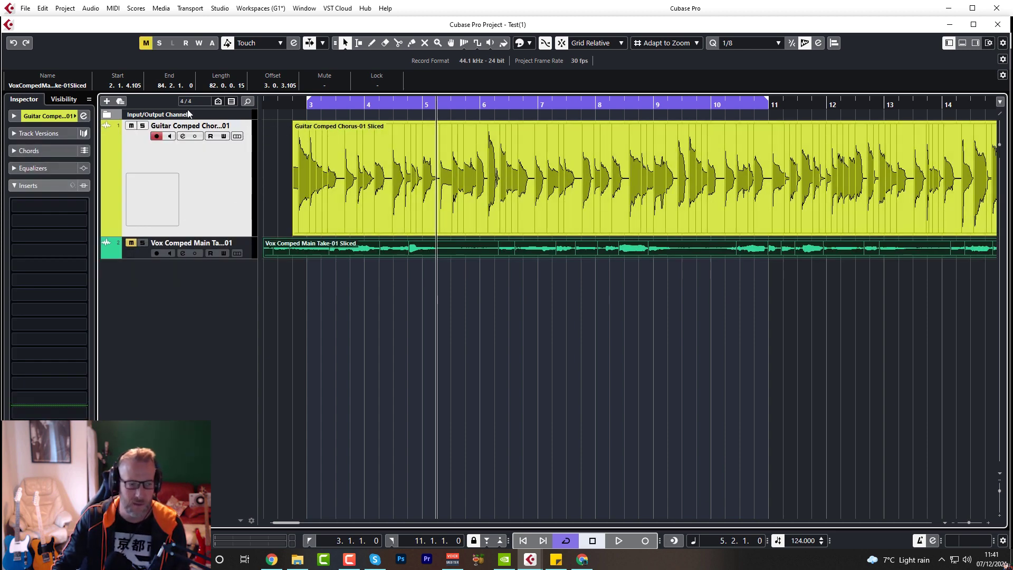
{"action": "left_click", "coordinate": [43, 8]}
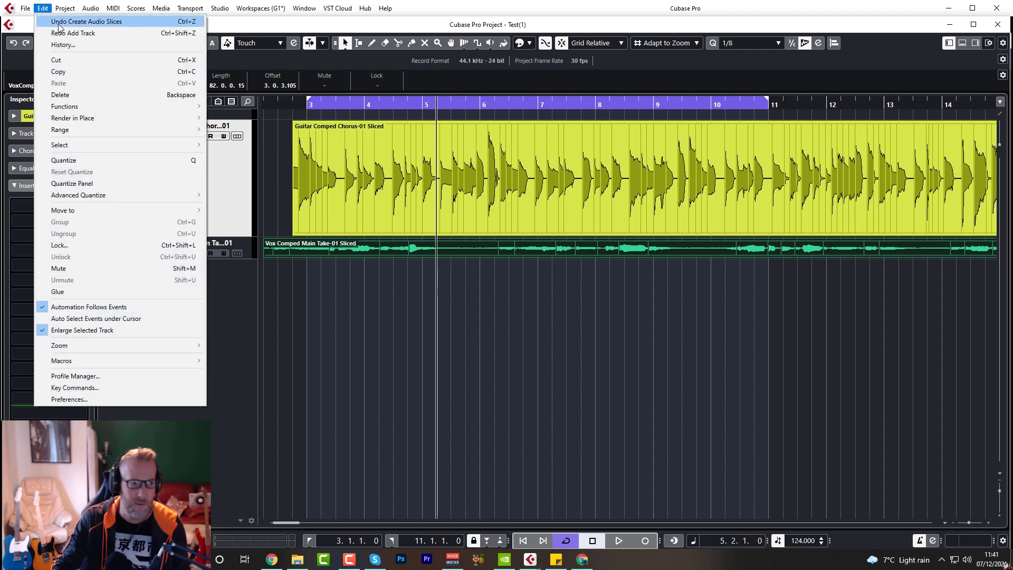
{"action": "left_click", "coordinate": [60, 21]}
Create a groove from the guitar clip's hitpoints in the Sample Editor and choose it as the project's quantize preset.
{"action": "left_click", "coordinate": [362, 129]}
{"action": "double_click", "coordinate": [362, 120]}
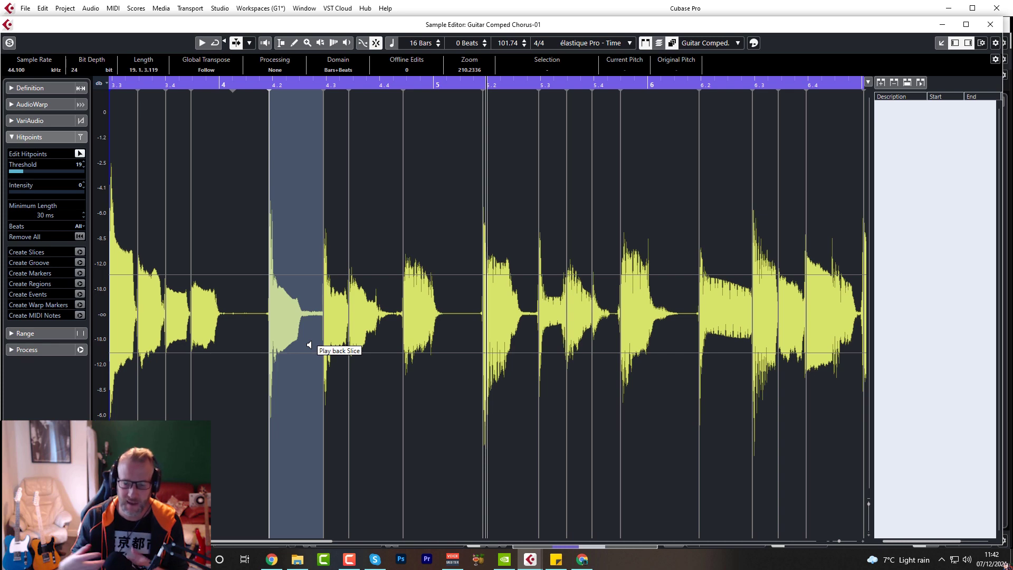
{"action": "left_click", "coordinate": [737, 44]}
{"action": "left_click", "coordinate": [738, 45]}
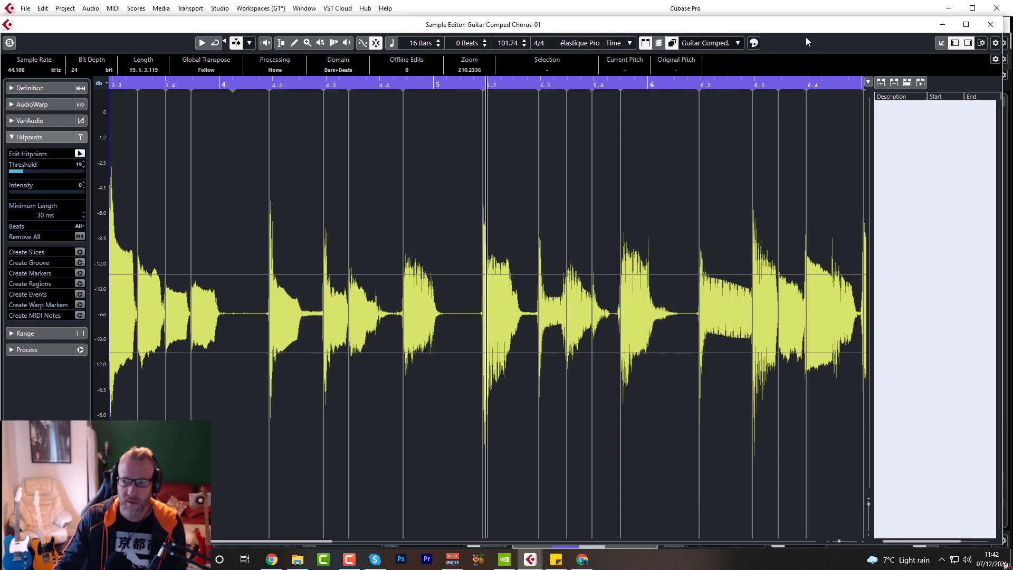
{"action": "left_click", "coordinate": [990, 24]}
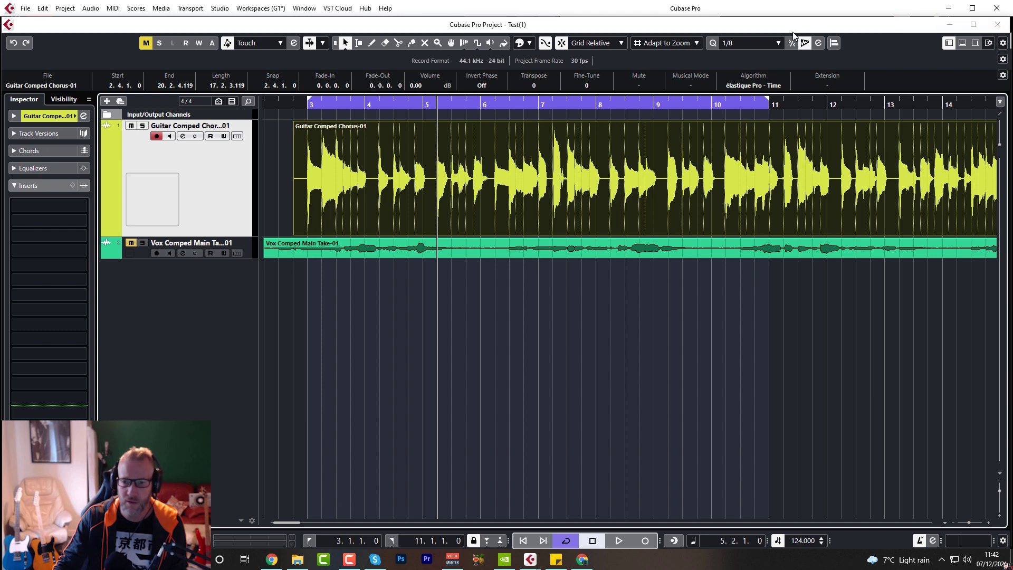
{"action": "left_click", "coordinate": [765, 43]}
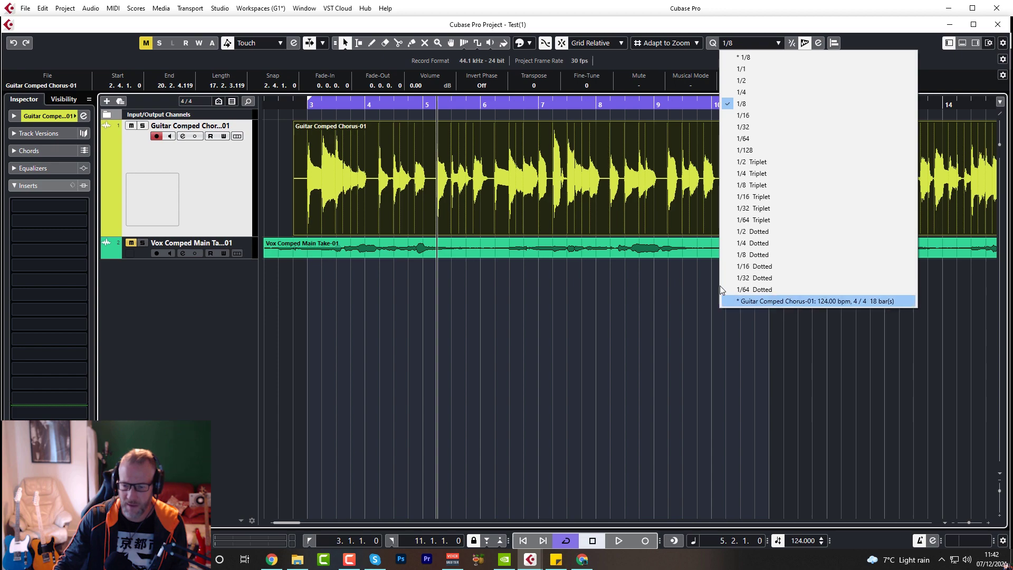
Review the guitar clip's hitpoints in the Sample Editor and check its groove entry among the quantize presets.
{"action": "left_click", "coordinate": [530, 194]}
{"action": "double_click", "coordinate": [530, 195]}
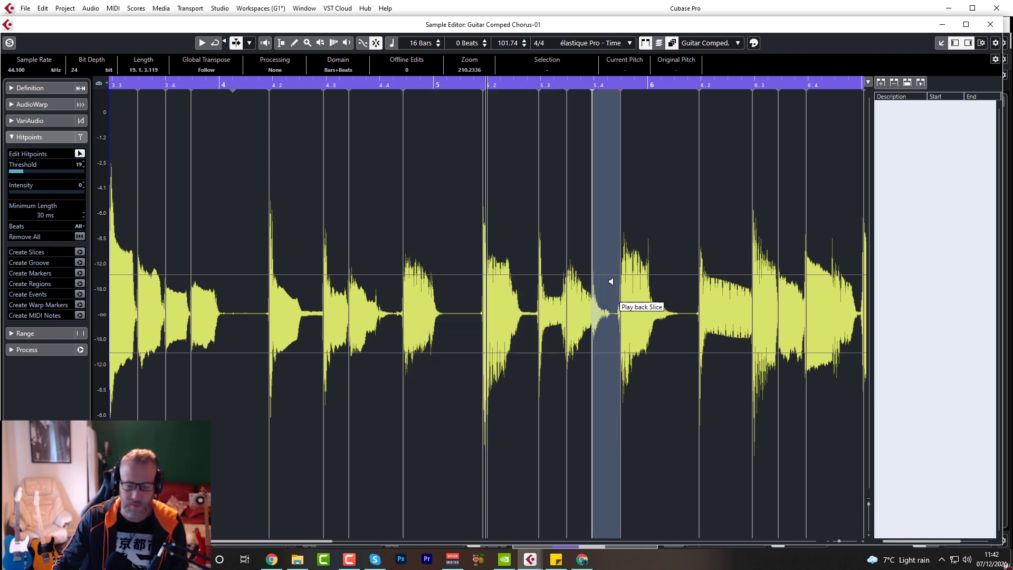
{"action": "left_click", "coordinate": [990, 25]}
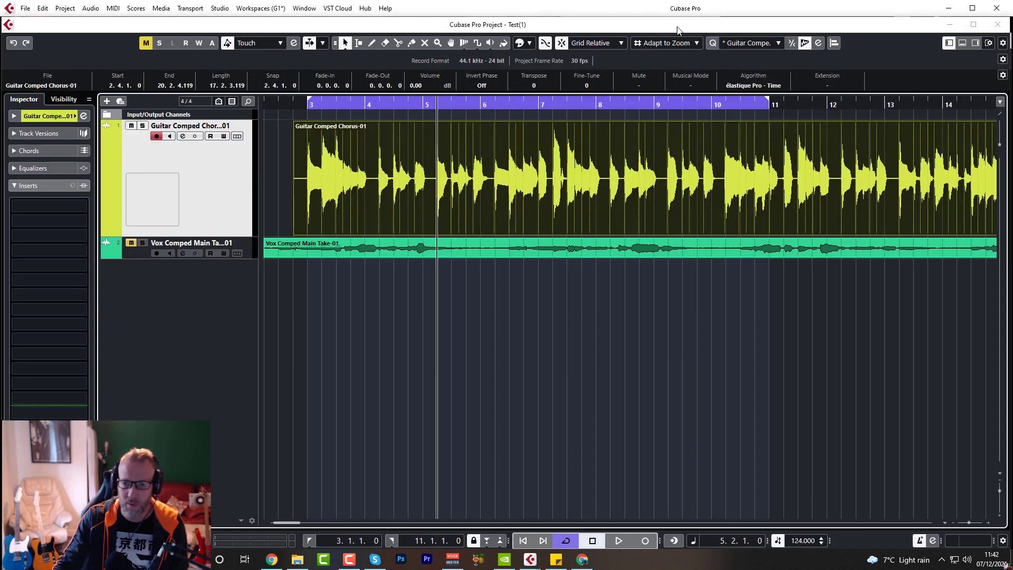
{"action": "left_click", "coordinate": [750, 43]}
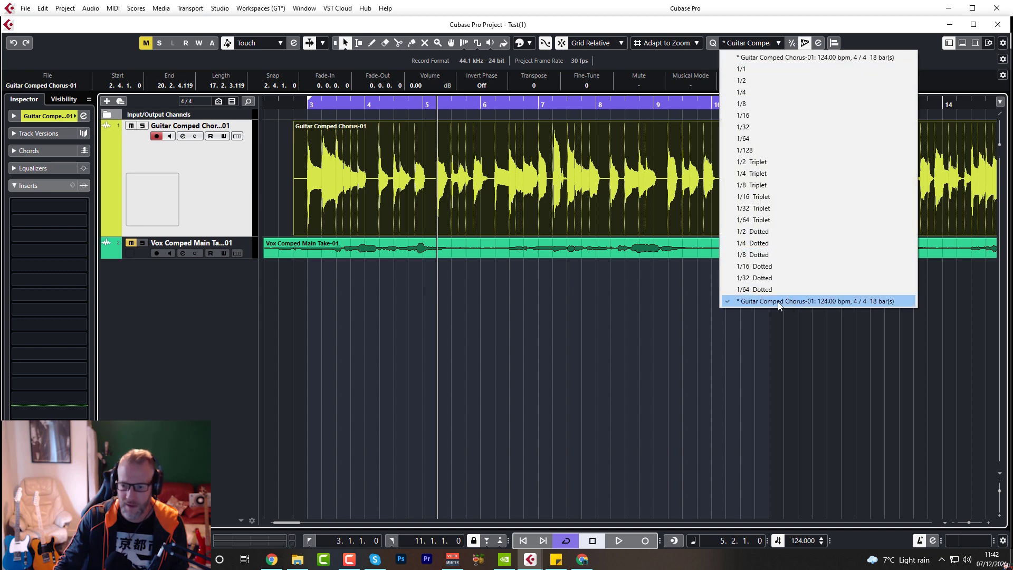
{"action": "left_click", "coordinate": [550, 302]}
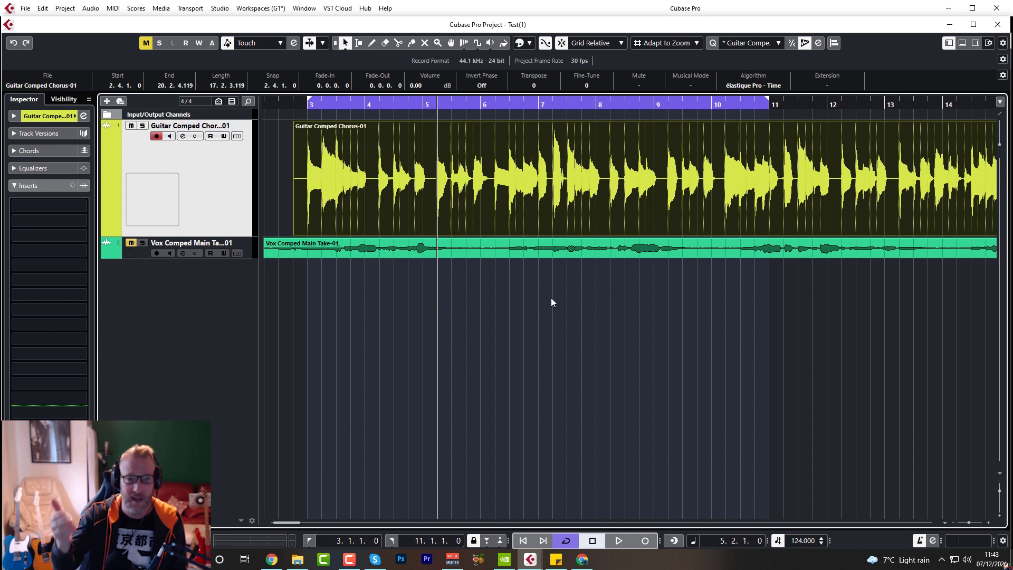
Create markers from the guitar clip's hitpoints, and delete the resulting marker track.
{"action": "key", "text": "ctrl+e"}
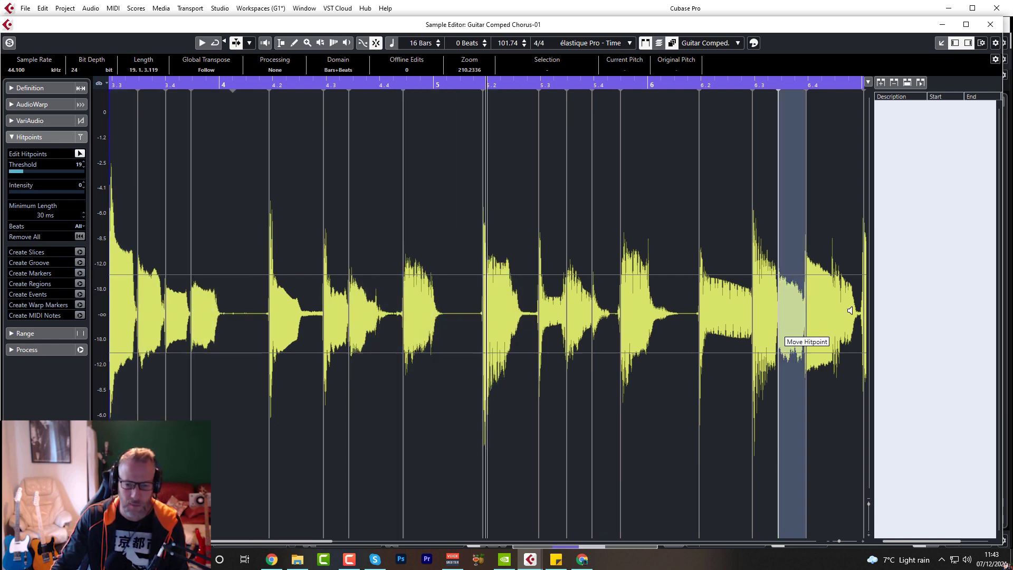
{"action": "left_click", "coordinate": [990, 25]}
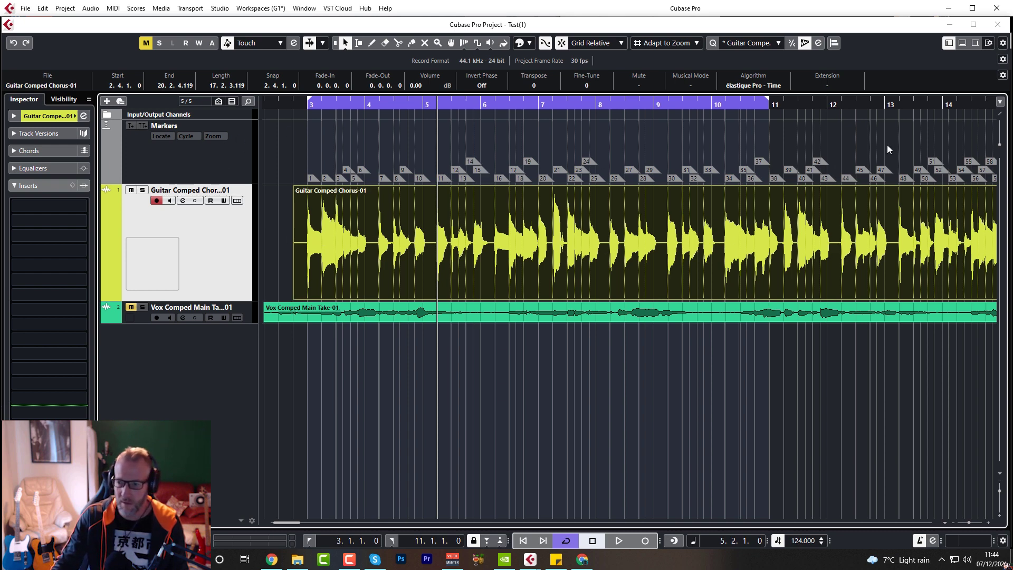
{"action": "left_click_drag", "start_coordinate": [256, 181], "coordinate": [256, 236]}
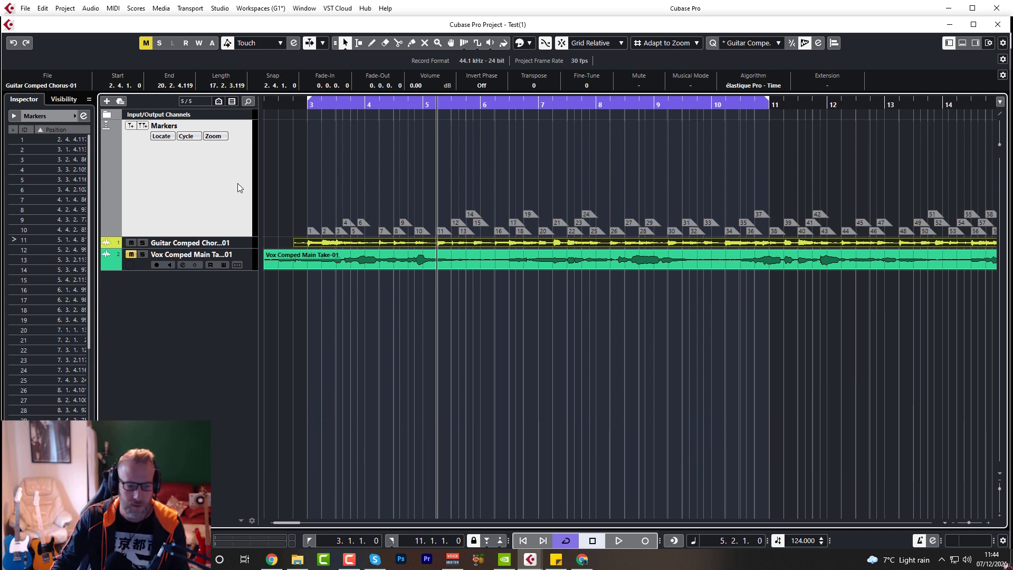
{"action": "key", "text": "Delete"}
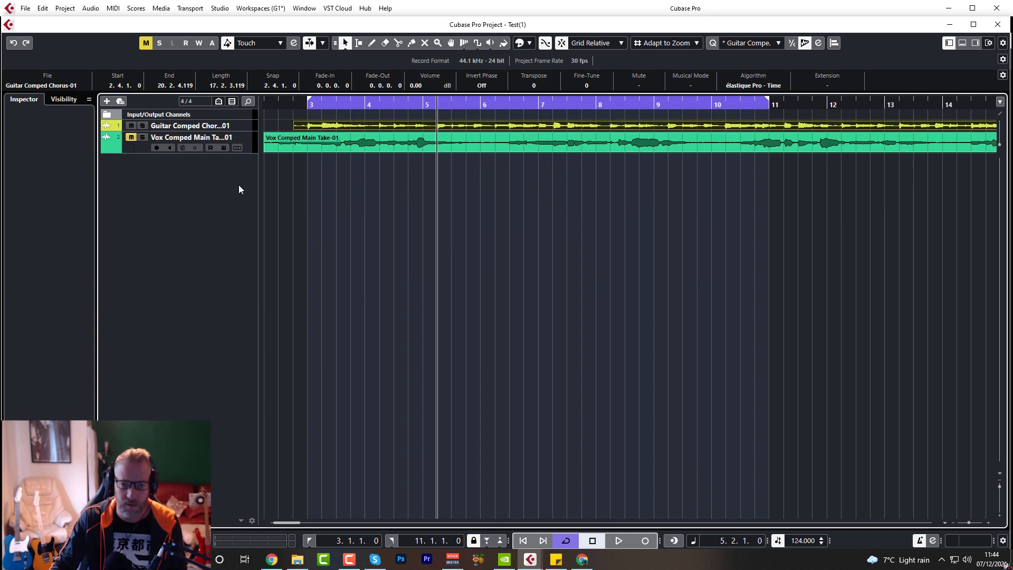
Reopen the guitar clip in the Sample Editor and create regions from its hitpoints.
{"action": "key", "text": "Return"}
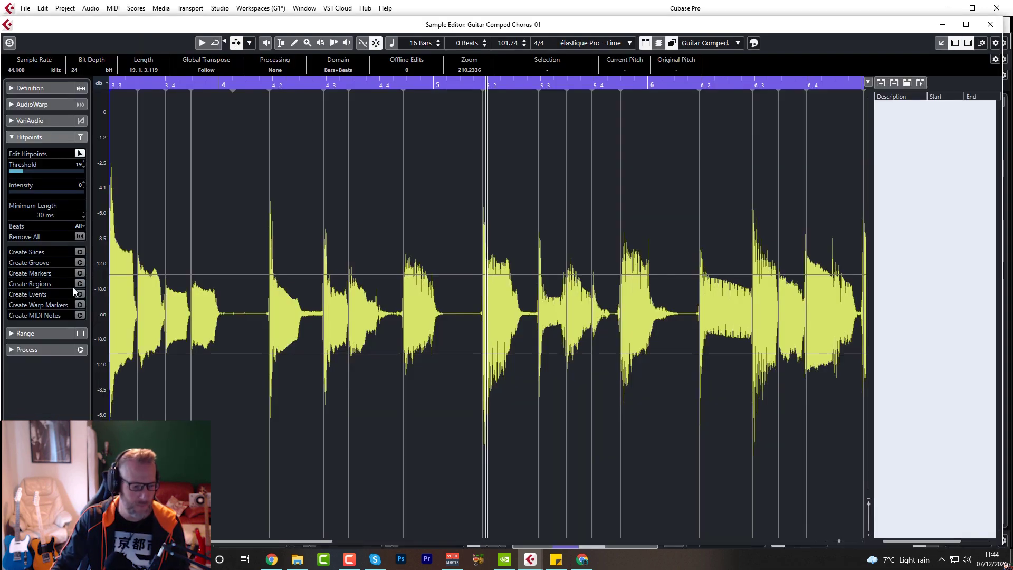
{"action": "left_click", "coordinate": [80, 284]}
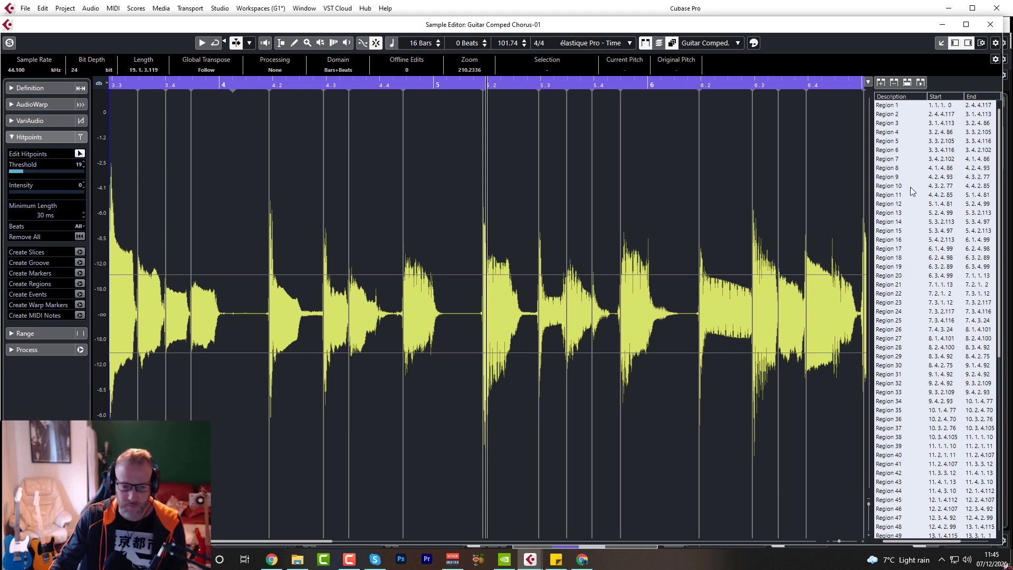
Place Region 8 at bar 8 and Region 15 at bar 9 from the guitar clip's region list onto a new track below the vocals.
{"action": "left_click", "coordinate": [892, 168]}
{"action": "scroll", "coordinate": [418, 378], "scroll_direction": "down", "scroll_amount": 3}
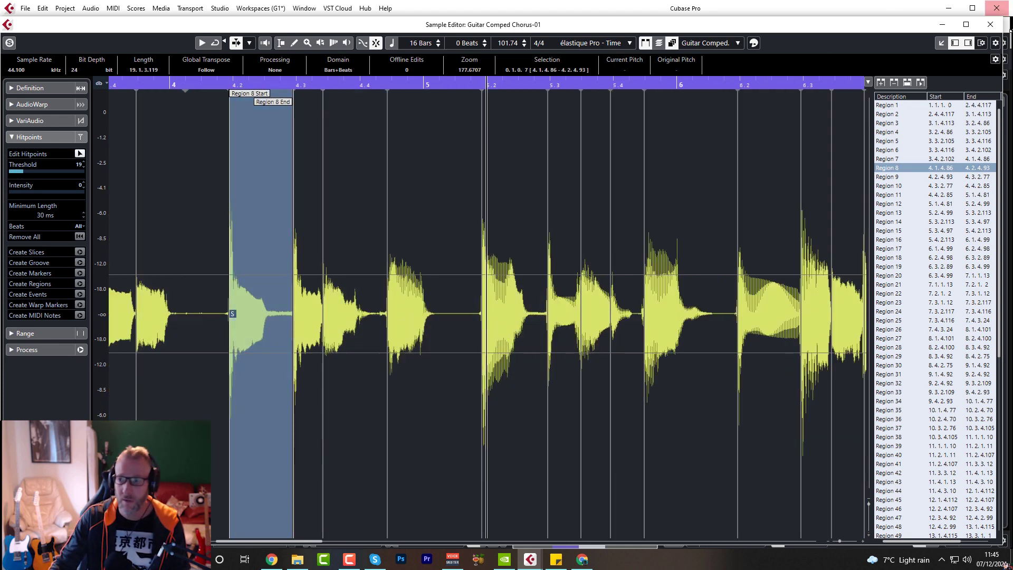
{"action": "left_click_drag", "start_coordinate": [872, 31], "coordinate": [322, 51]}
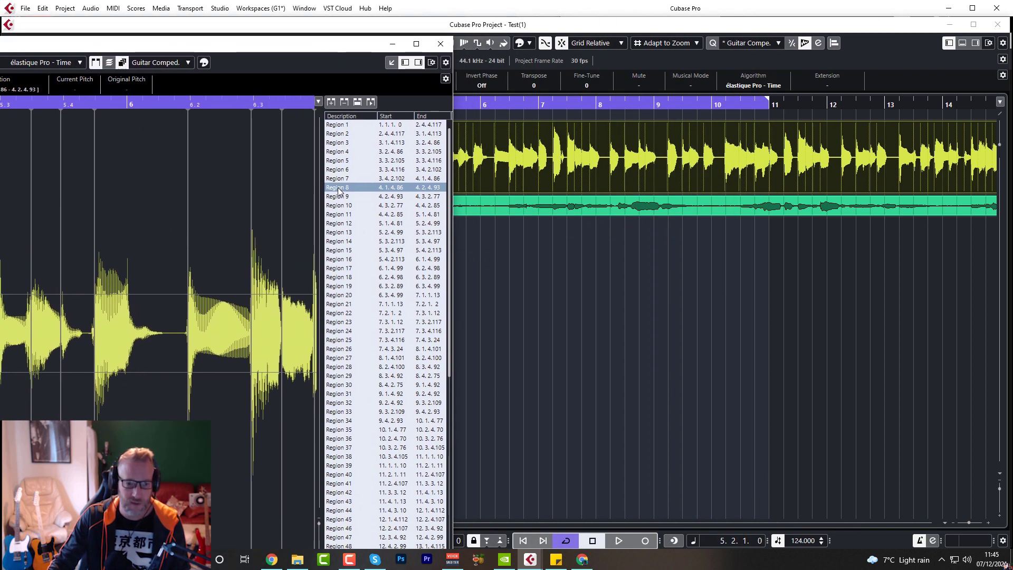
{"action": "left_click_drag", "start_coordinate": [339, 189], "coordinate": [602, 227]}
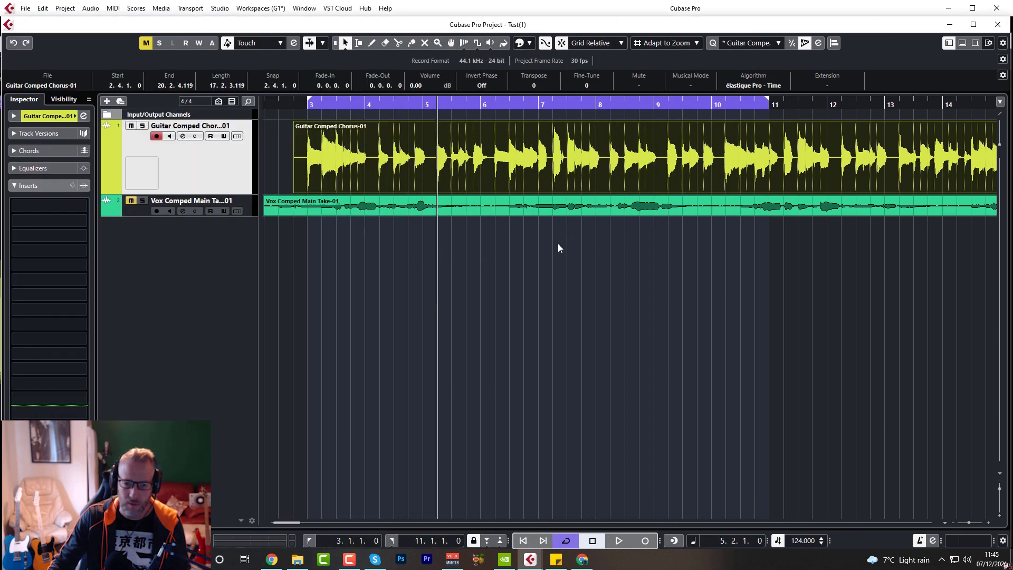
{"action": "double_click", "coordinate": [474, 125]}
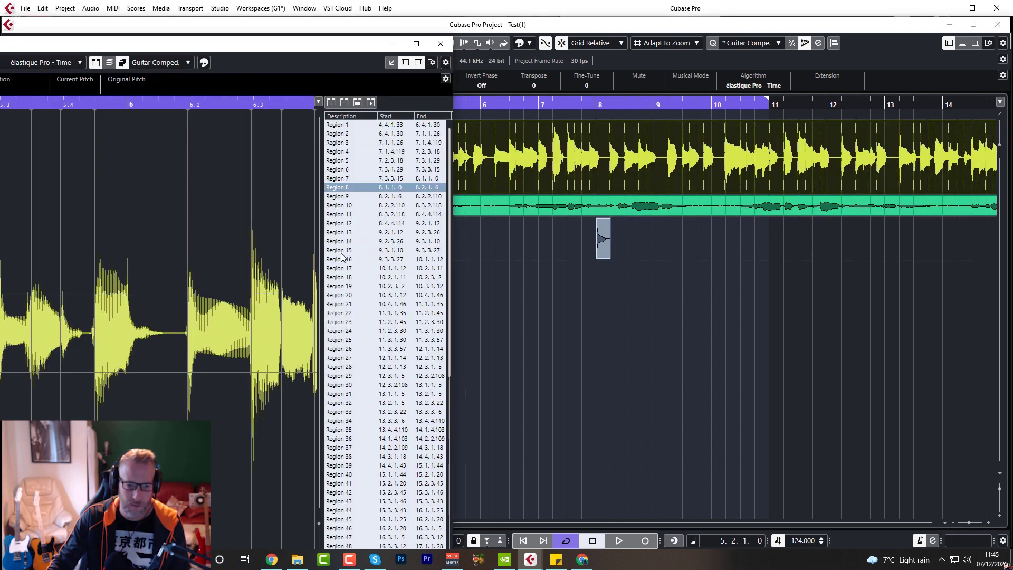
{"action": "left_click_drag", "start_coordinate": [339, 250], "coordinate": [658, 247]}
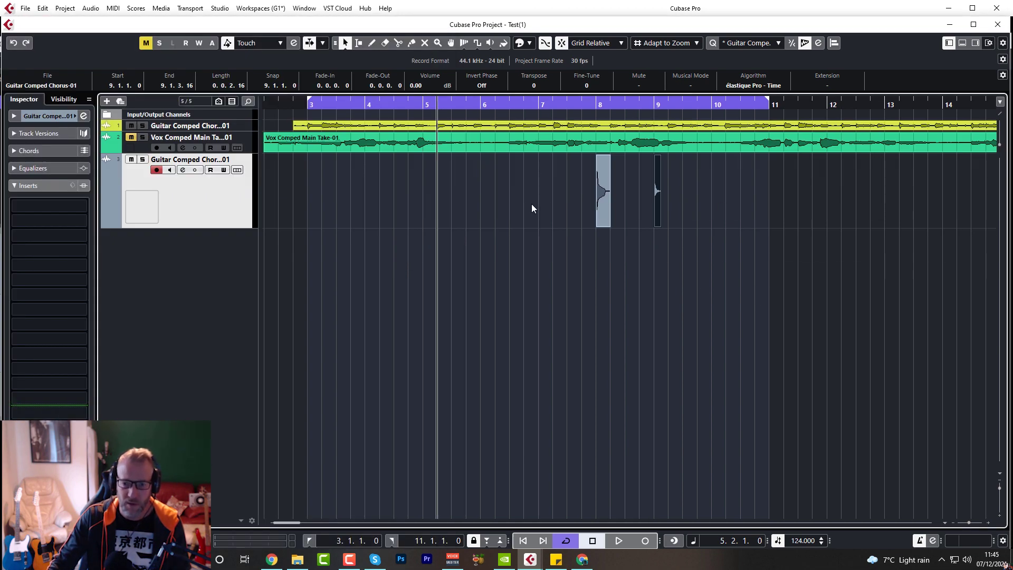
{"action": "left_click_drag", "start_coordinate": [531, 204], "coordinate": [724, 236]}
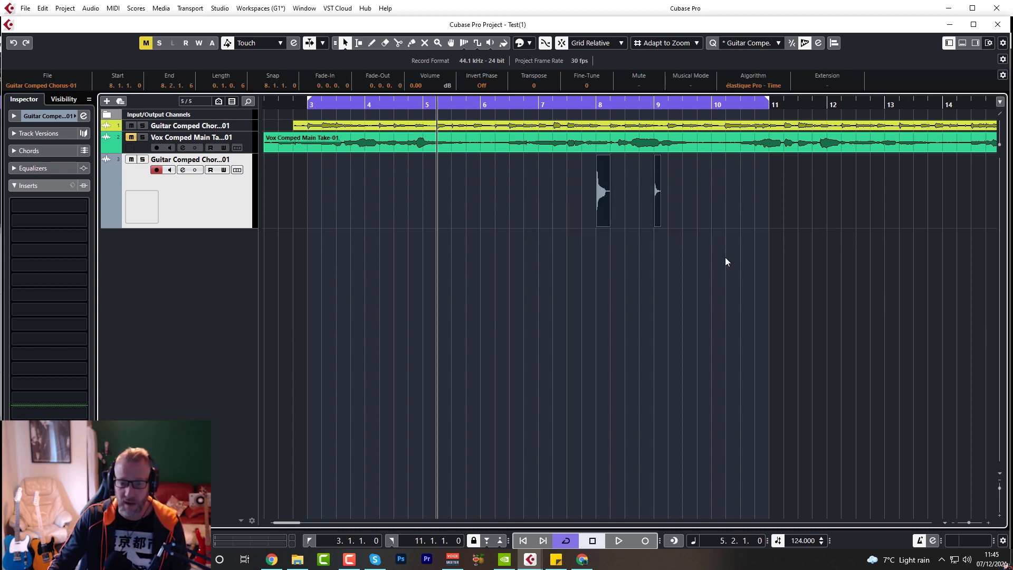
Undo the placement of the two region events and the creation of regions from the guitar clip's hitpoints.
{"action": "key", "text": "ctrl+z"}
{"action": "key", "text": "ctrl+z"}
{"action": "left_click", "coordinate": [374, 143]}
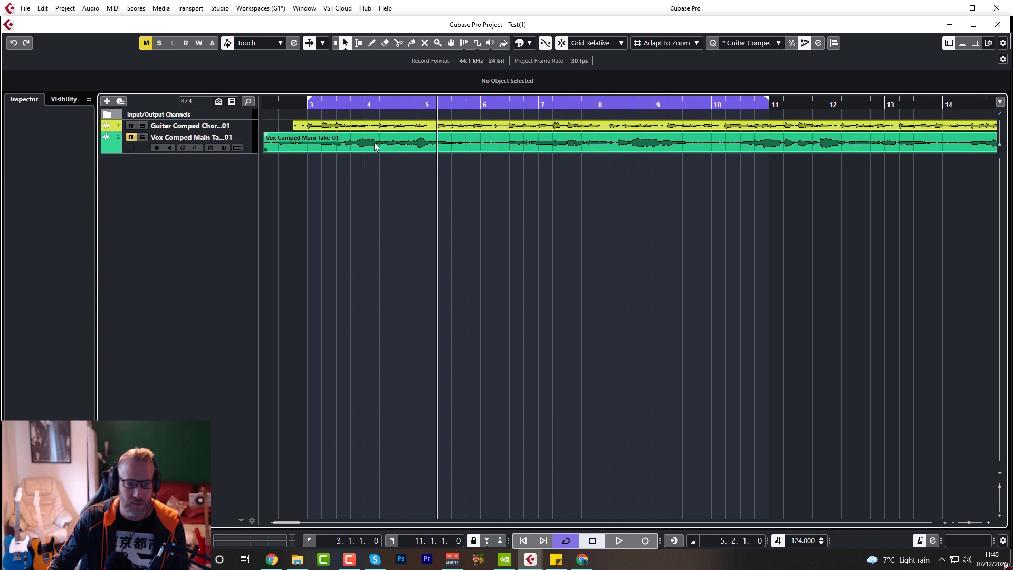
Reopen the guitar clip in the Sample Editor, create events from its hitpoints, and return to the project with nothing selected.
{"action": "double_click", "coordinate": [388, 124]}
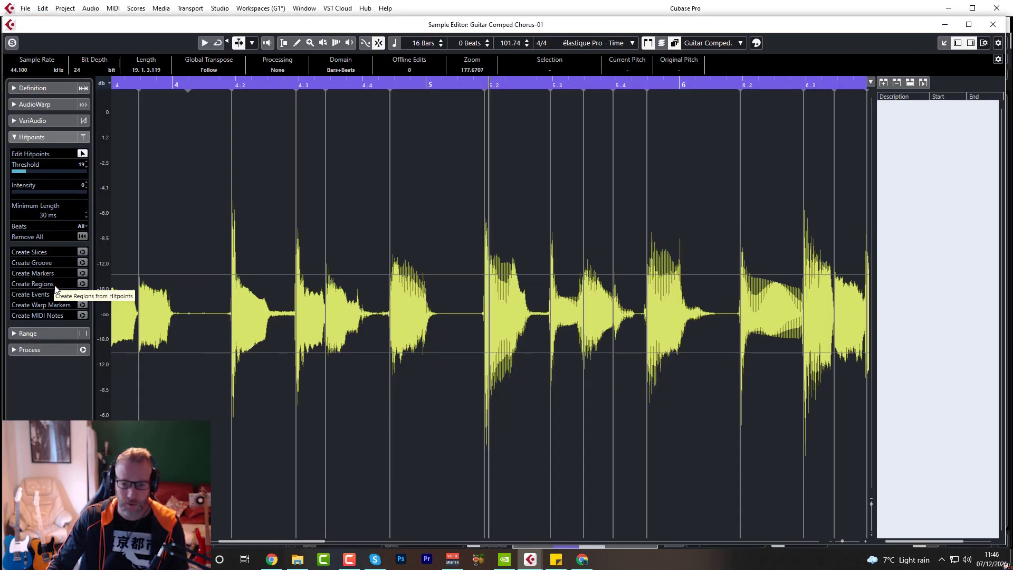
{"action": "left_click", "coordinate": [83, 294]}
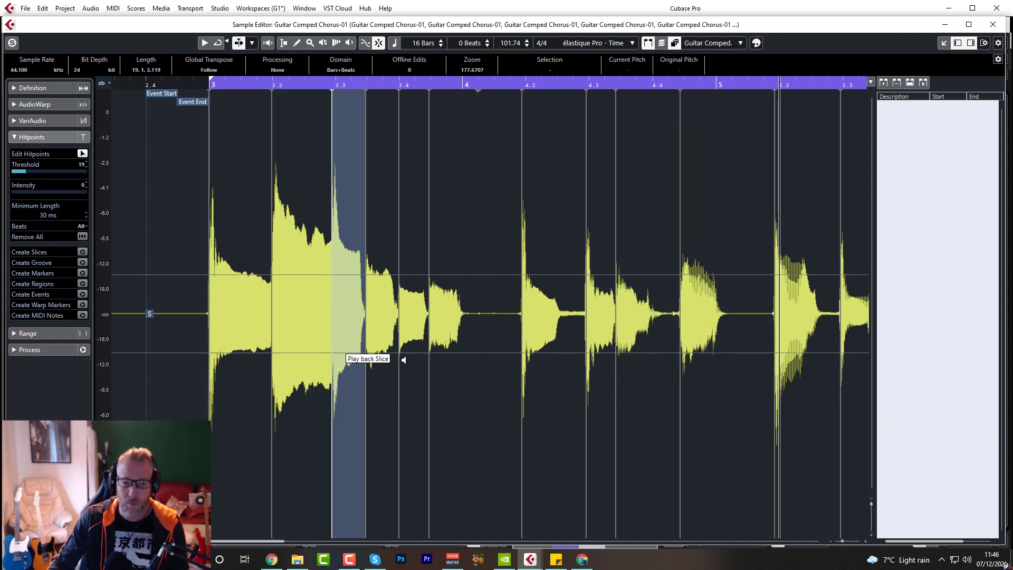
{"action": "left_click", "coordinate": [991, 28]}
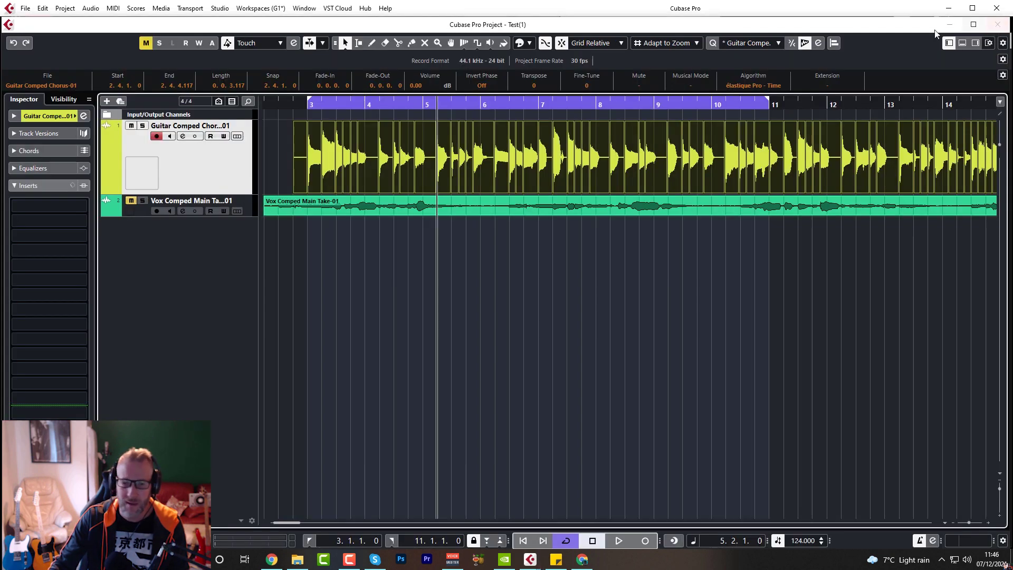
{"action": "left_click", "coordinate": [502, 255]}
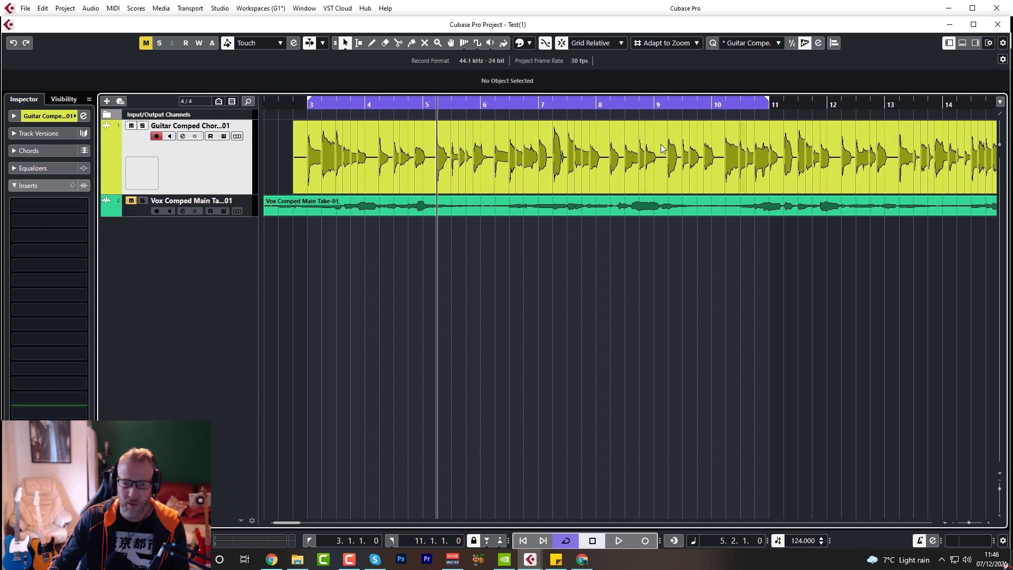
Move separate guitar events out of the guitar track onto a new audio track below the vocals.
{"action": "left_click", "coordinate": [474, 168]}
{"action": "left_click_drag", "start_coordinate": [472, 168], "coordinate": [329, 180]}
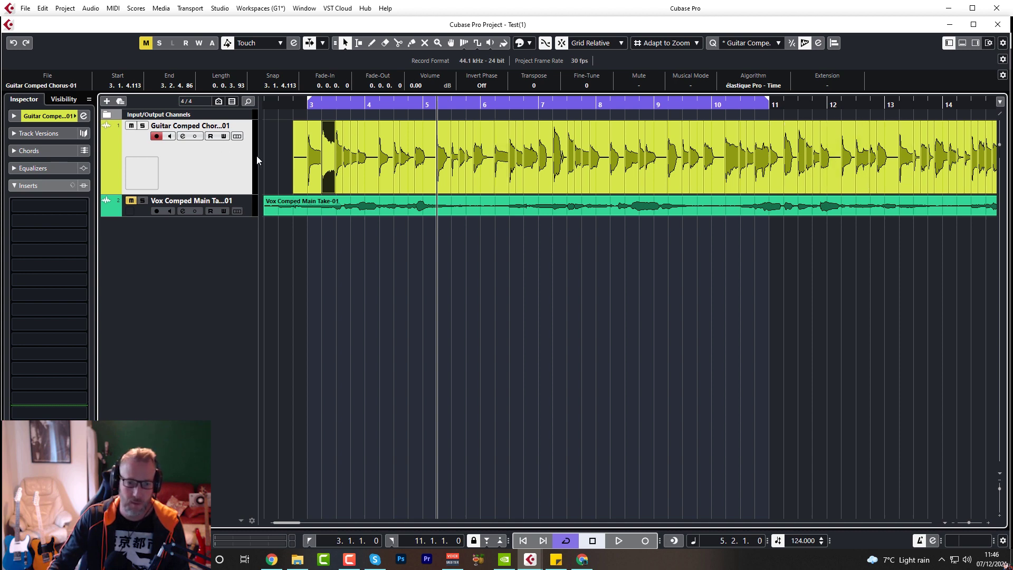
{"action": "left_click_drag", "start_coordinate": [328, 154], "coordinate": [642, 235]}
{"action": "left_click_drag", "start_coordinate": [559, 172], "coordinate": [474, 238]}
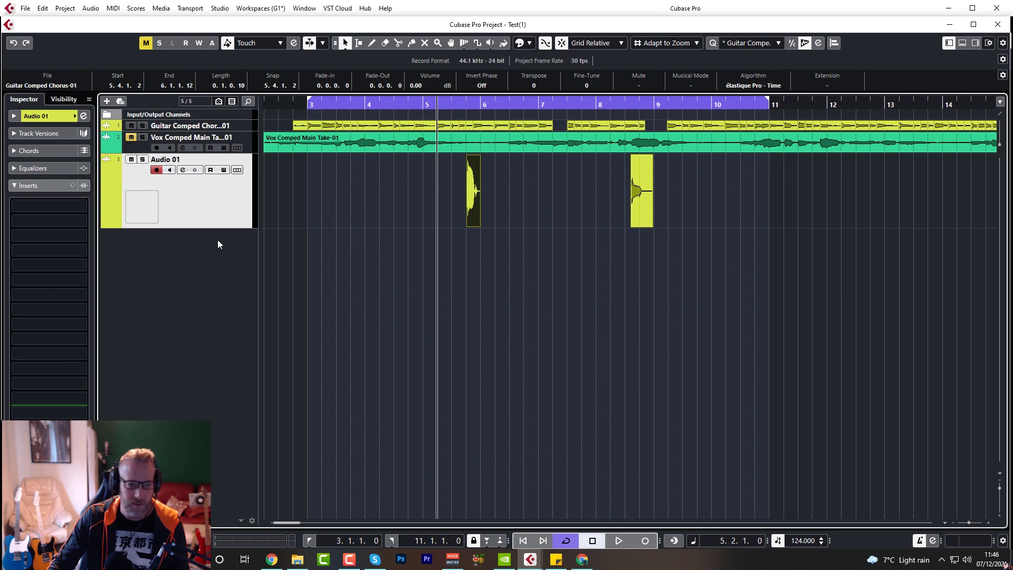
Undo the guitar event moves and the splitting of the clip into events.
{"action": "key", "text": "ctrl+z"}
{"action": "key", "text": "ctrl+z"}
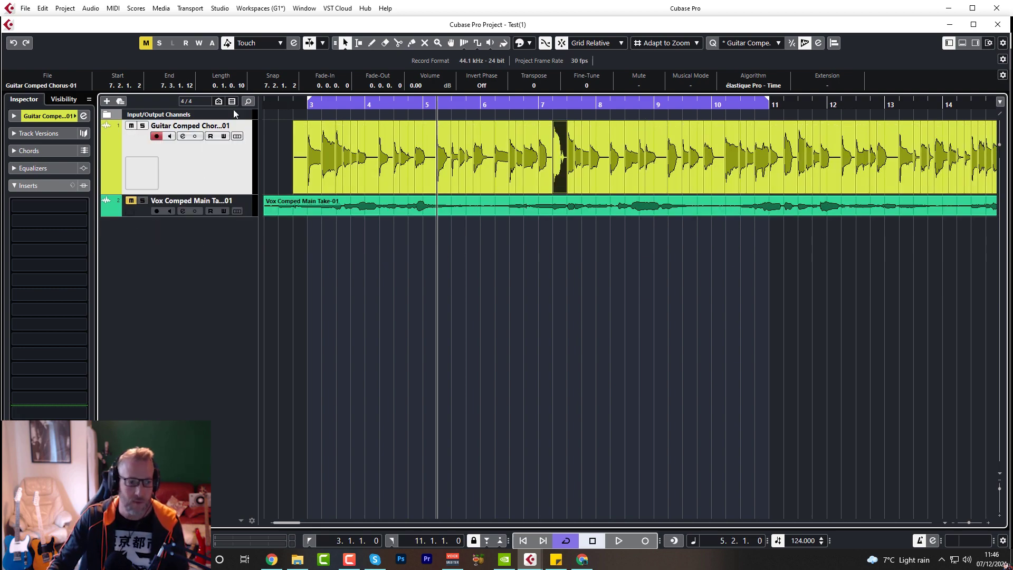
{"action": "key", "text": "ctrl+z"}
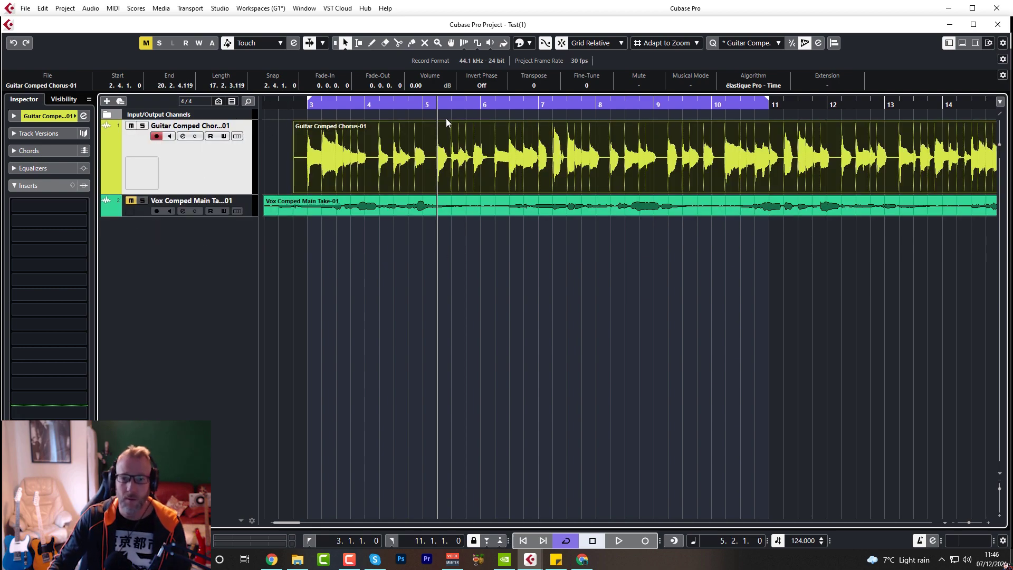
Create warp markers from the guitar clip's hitpoints in the Sample Editor and show them in the AudioWarp section.
{"action": "double_click", "coordinate": [422, 158]}
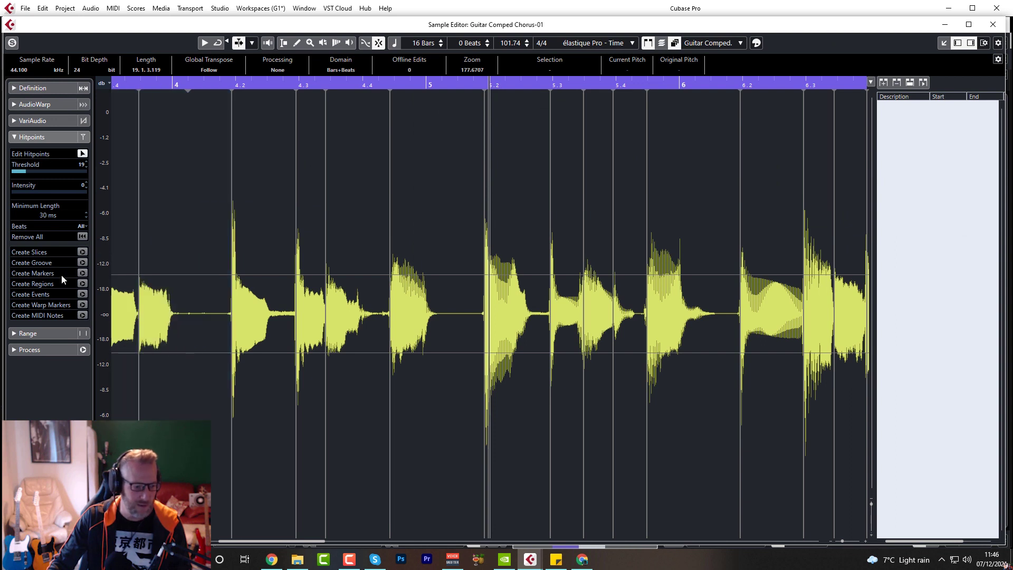
{"action": "left_click", "coordinate": [82, 305]}
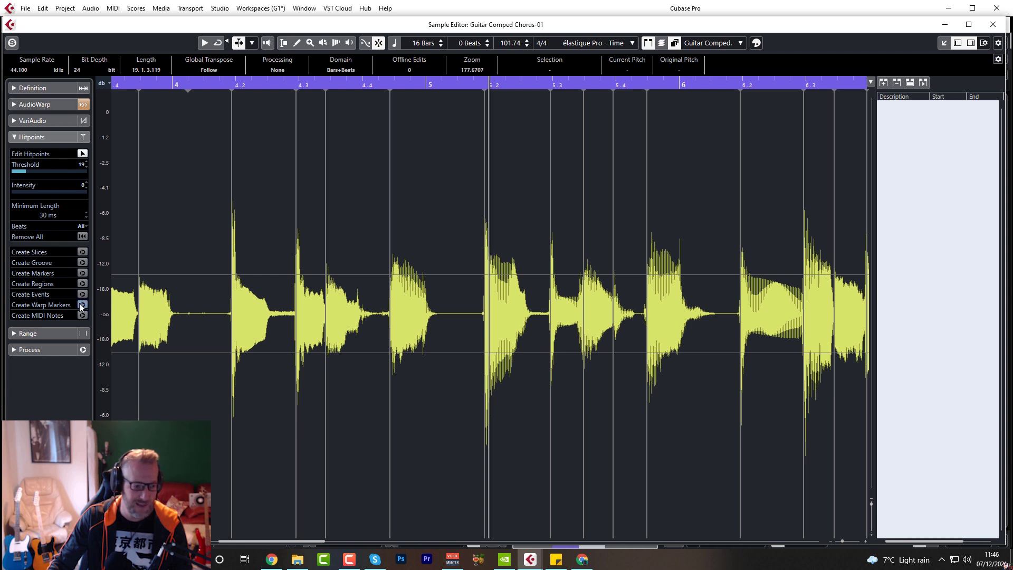
{"action": "left_click", "coordinate": [61, 105]}
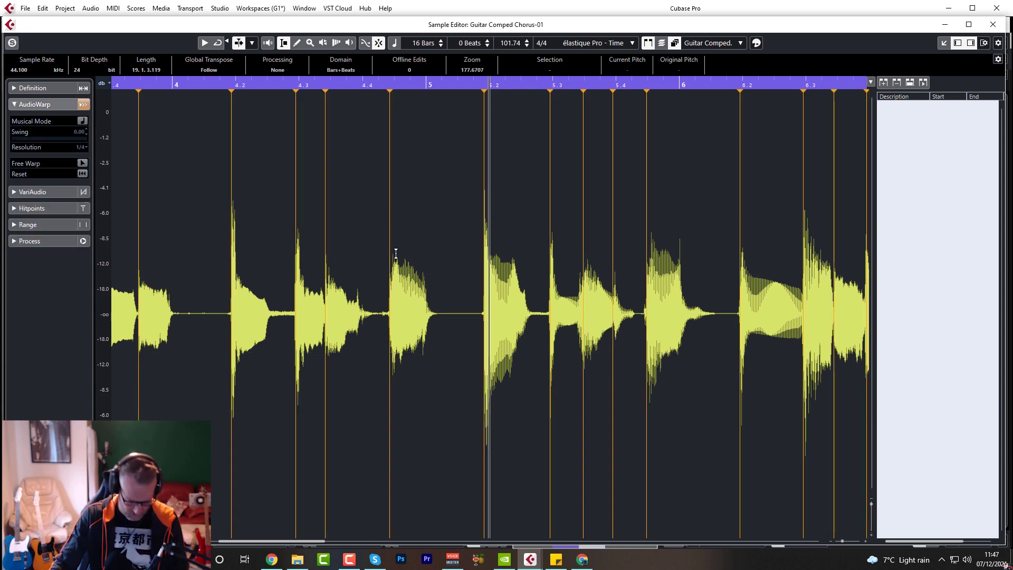
{"action": "scroll", "coordinate": [488, 256], "scroll_direction": "down", "scroll_amount": 2}
{"action": "scroll", "coordinate": [488, 256], "scroll_direction": "down", "scroll_amount": 2}
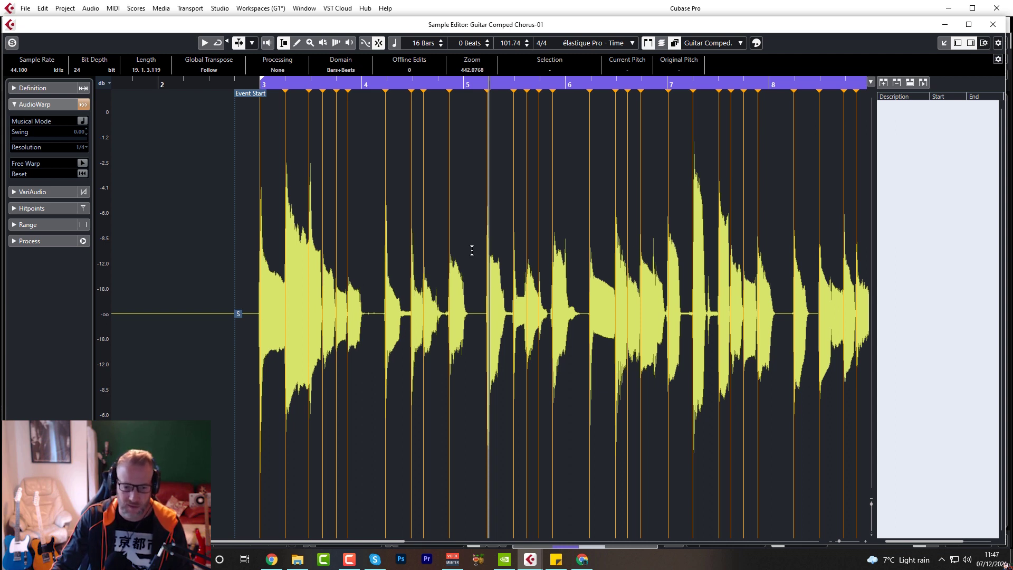
Enable Free Warp, shift the warp marker just before 4.3 earlier, and add another between 4.2 and 4.3, also shifted earlier.
{"action": "left_click", "coordinate": [82, 163]}
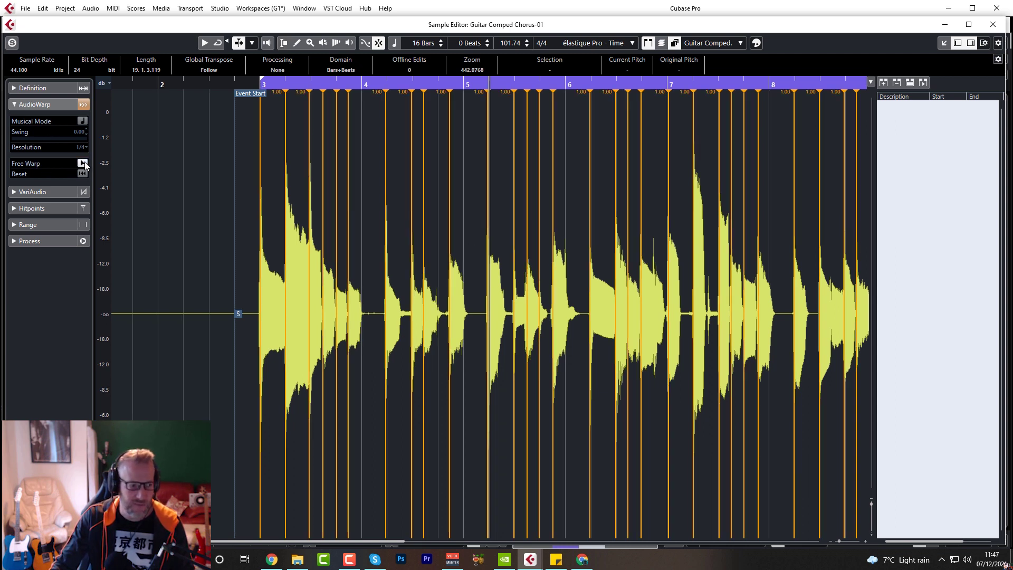
{"action": "left_click_drag", "start_coordinate": [422, 84], "coordinate": [385, 154]}
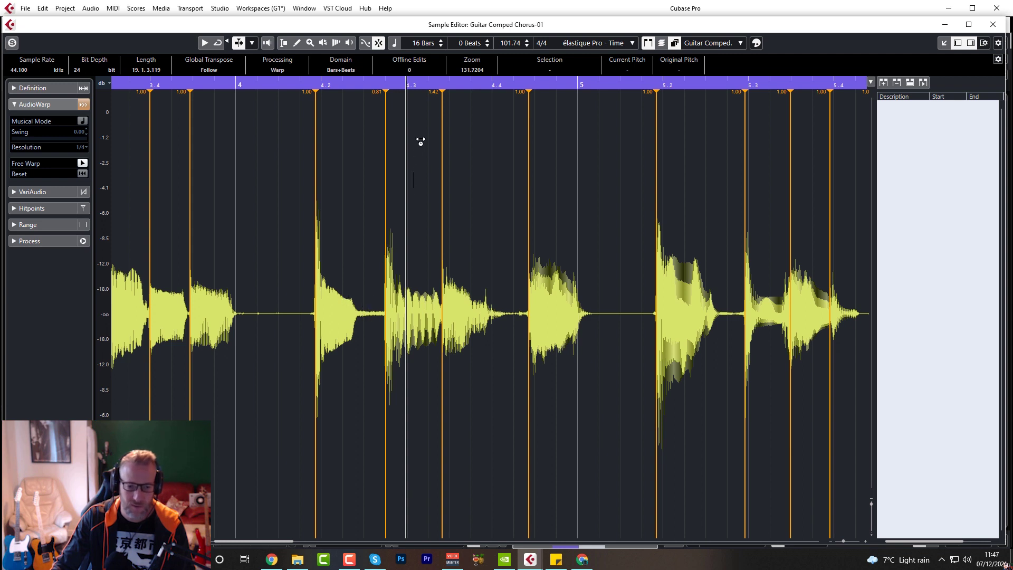
{"action": "left_click", "coordinate": [364, 85]}
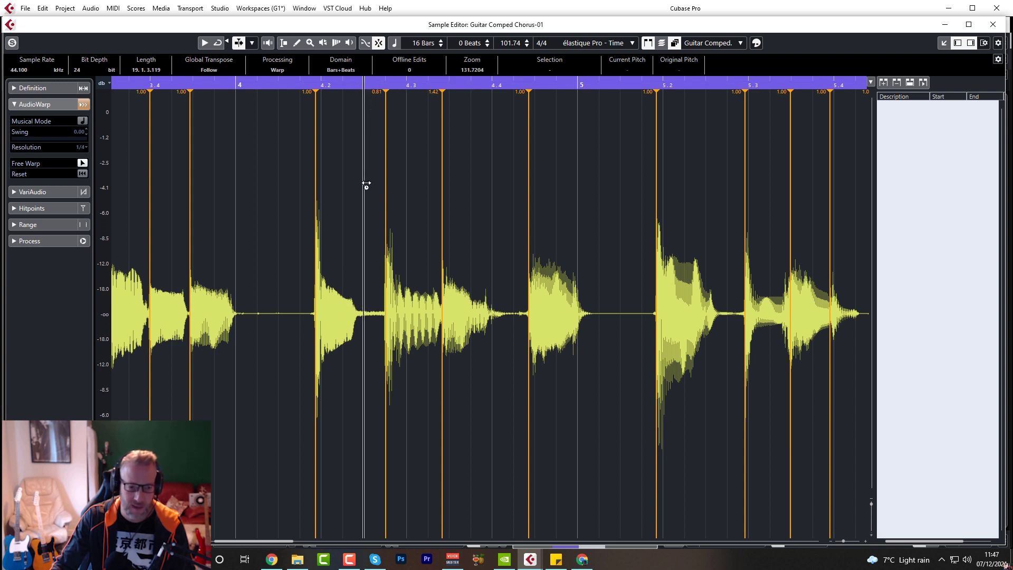
{"action": "left_click_drag", "start_coordinate": [362, 187], "coordinate": [351, 192]}
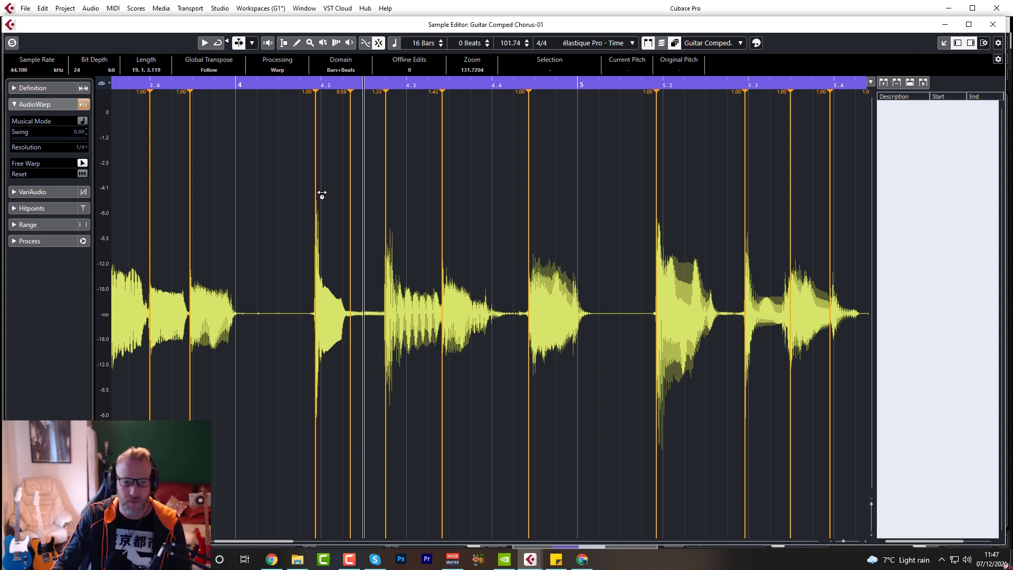
Undo the two Free Warp edits, turn Free Warp off, and collapse the AudioWarp section.
{"action": "key", "text": "ctrl+z"}
{"action": "key", "text": "ctrl+z"}
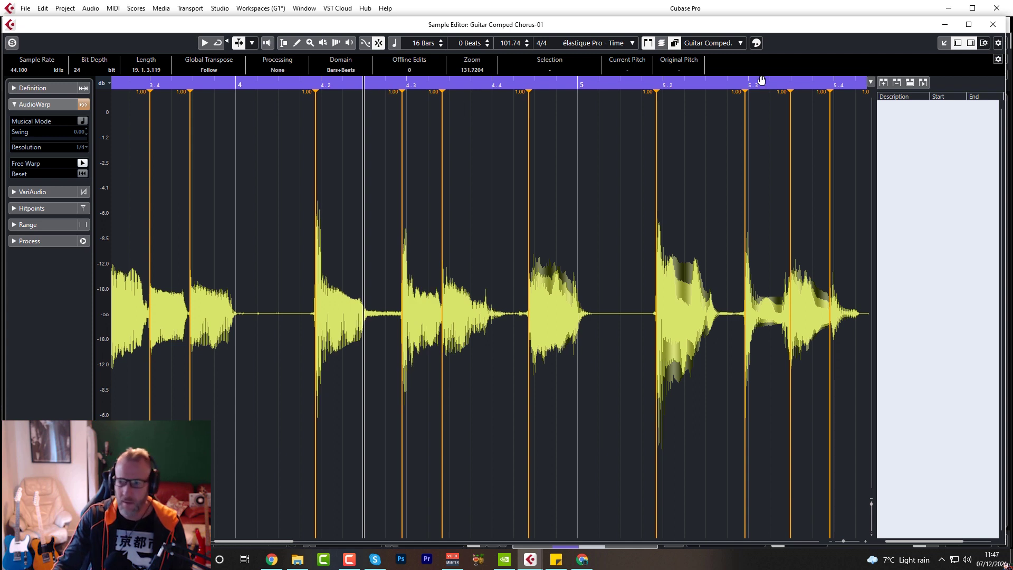
{"action": "left_click", "coordinate": [86, 163]}
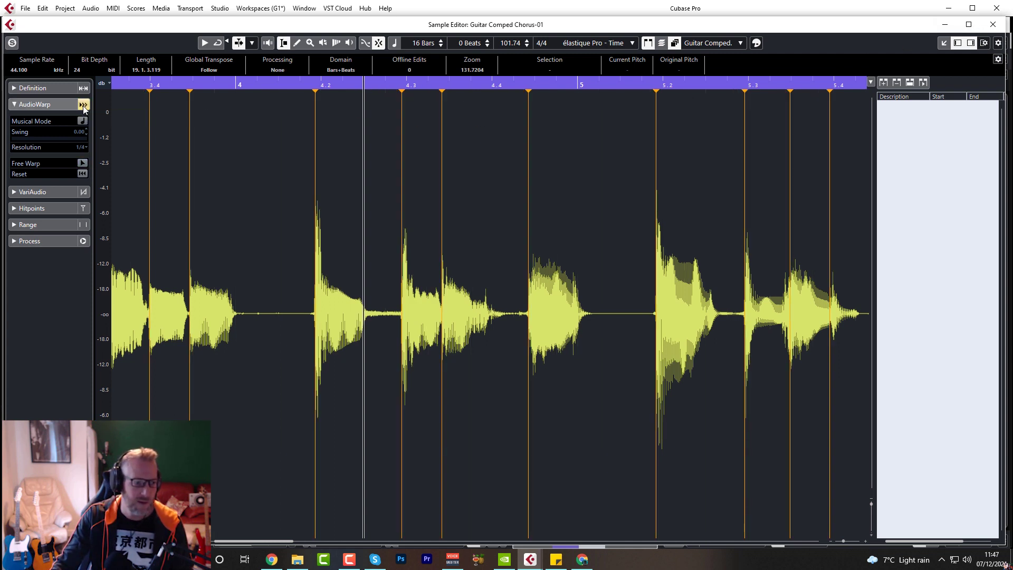
{"action": "left_click", "coordinate": [60, 104]}
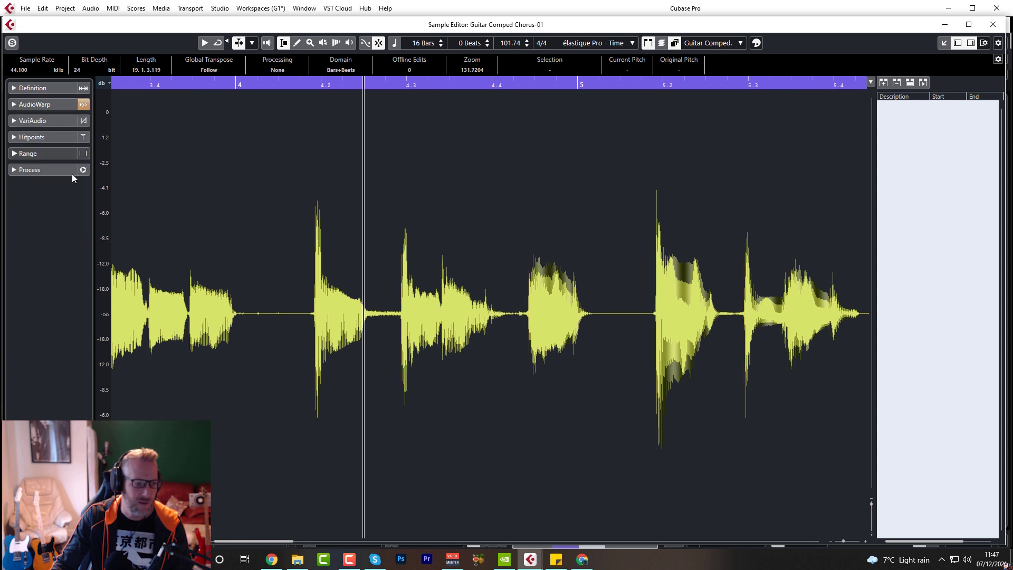
Convert the guitar clip's hitpoints to MIDI notes on a new MIDI track with Dynamic Velocity, pitch C1 and length 1/8, and close the Sample Editor.
{"action": "left_click", "coordinate": [47, 138]}
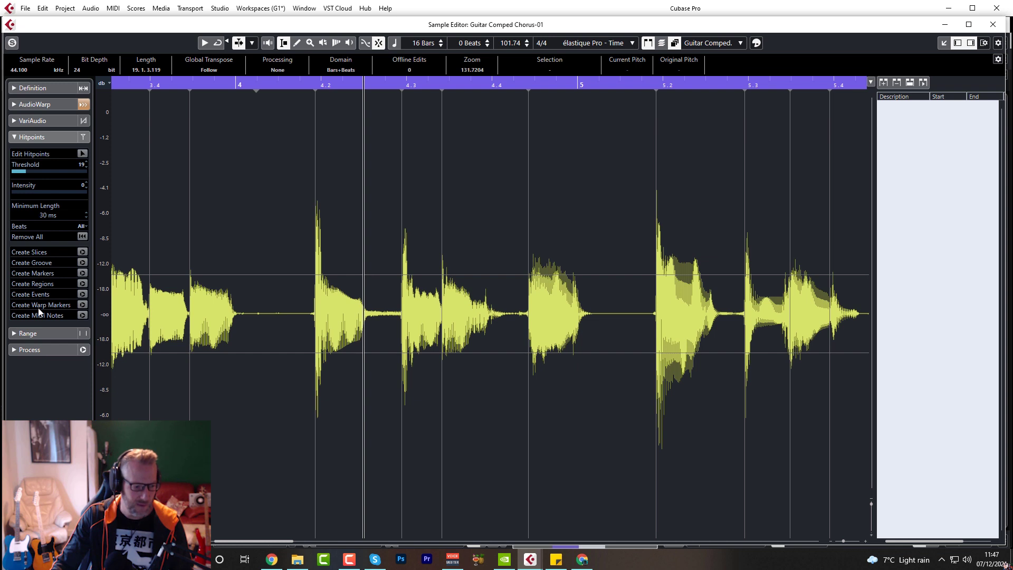
{"action": "left_click", "coordinate": [82, 315]}
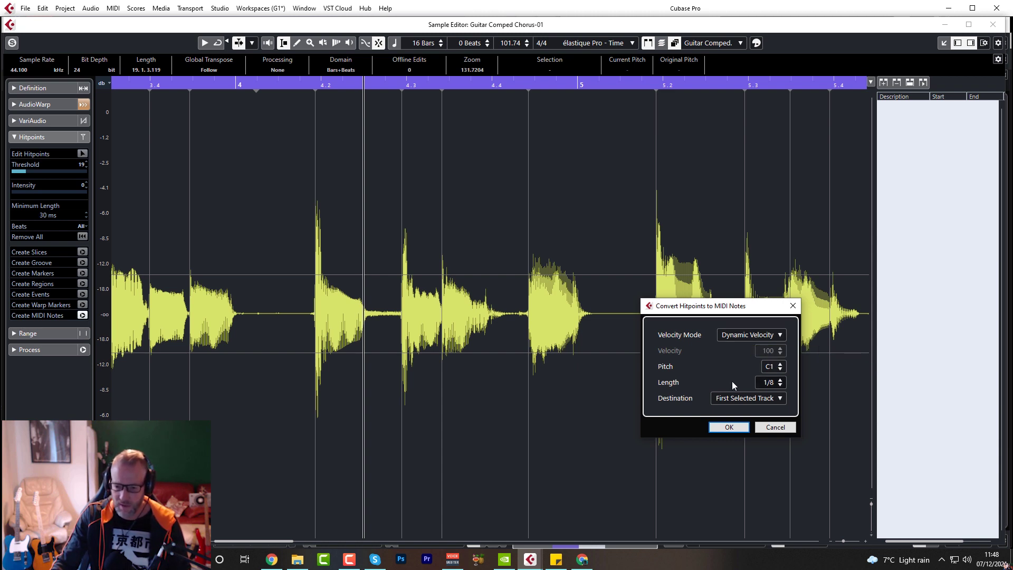
{"action": "left_click", "coordinate": [744, 400]}
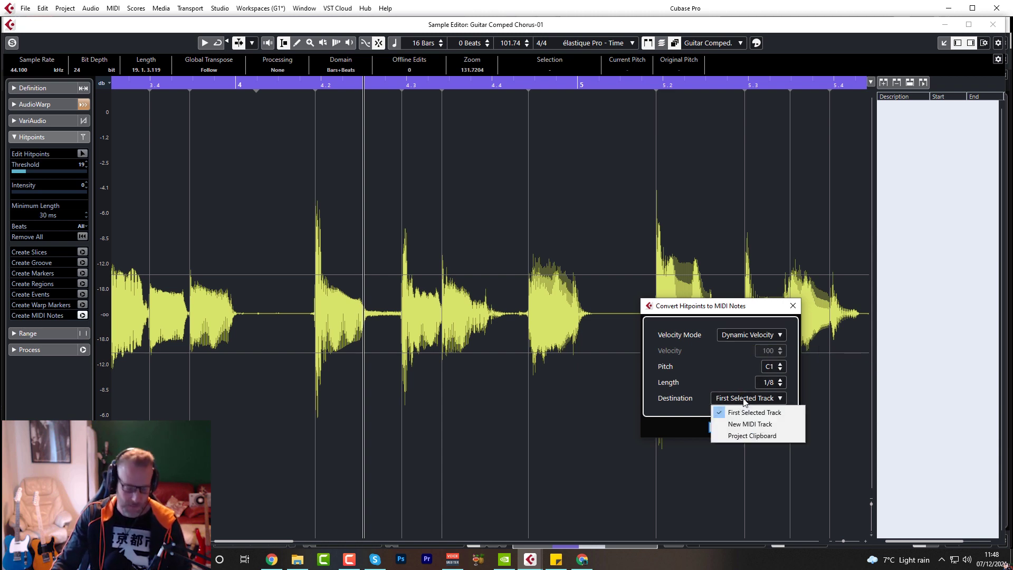
{"action": "left_click", "coordinate": [750, 424]}
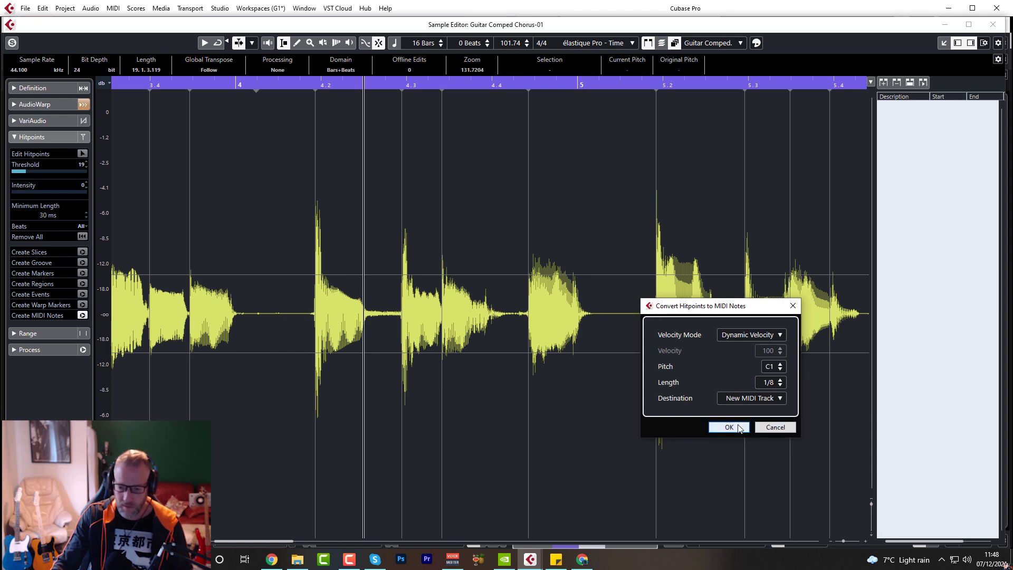
{"action": "left_click", "coordinate": [728, 427]}
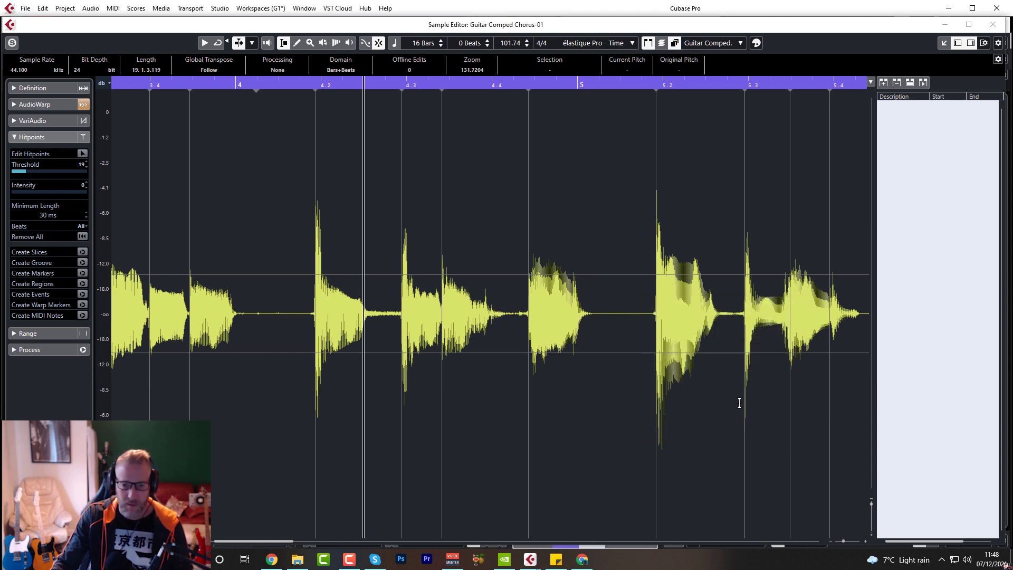
{"action": "left_click", "coordinate": [993, 25]}
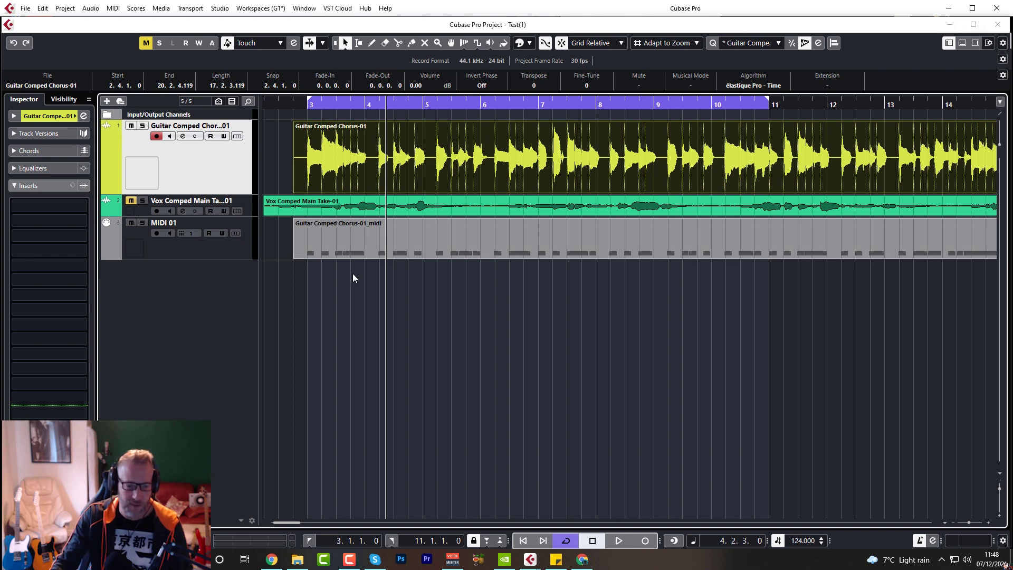
Open the guitar clip's MIDI part in the Key Editor and play back its notes briefly.
{"action": "double_click", "coordinate": [371, 243]}
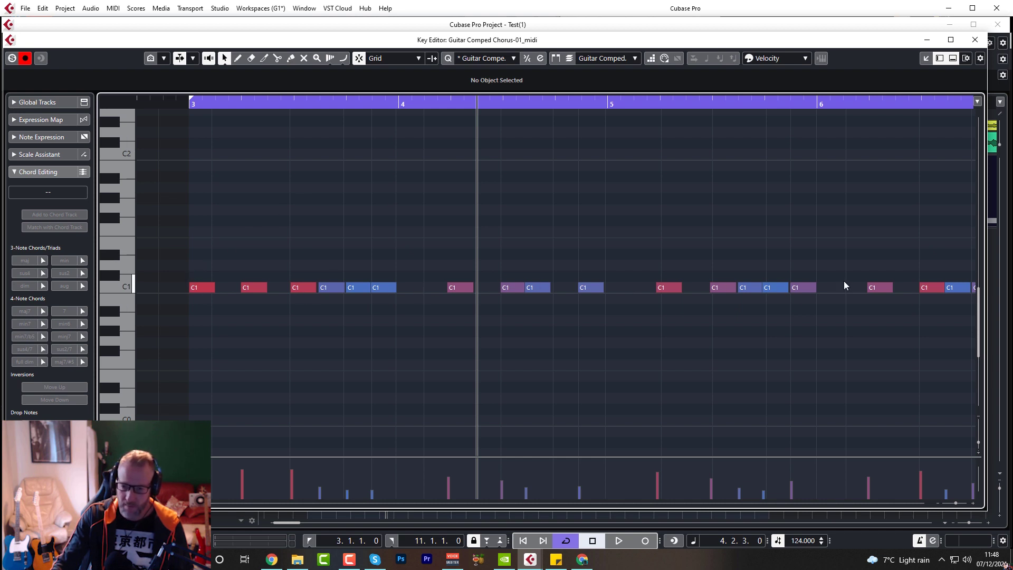
{"action": "key", "text": "space"}
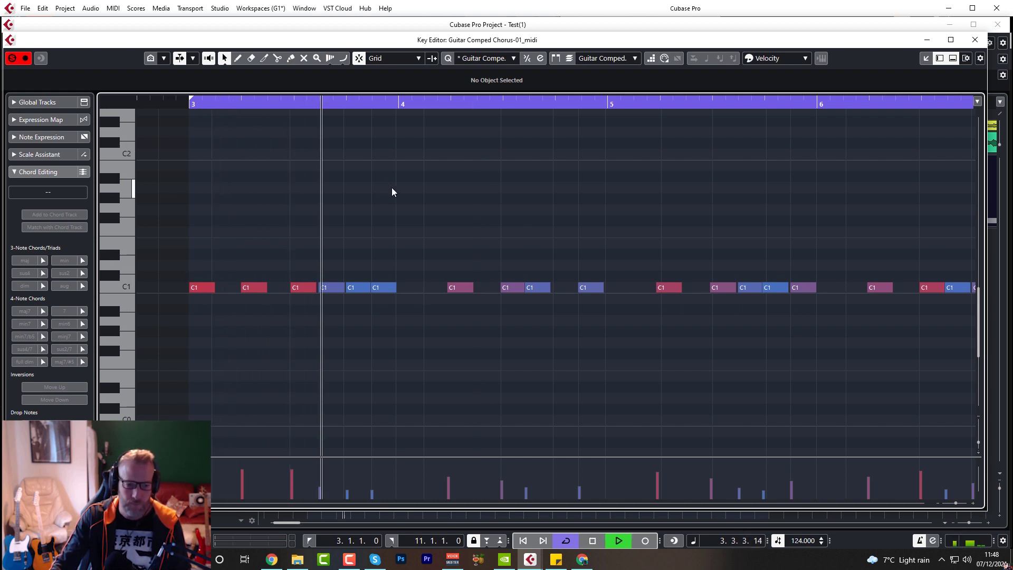
{"action": "key", "text": "space"}
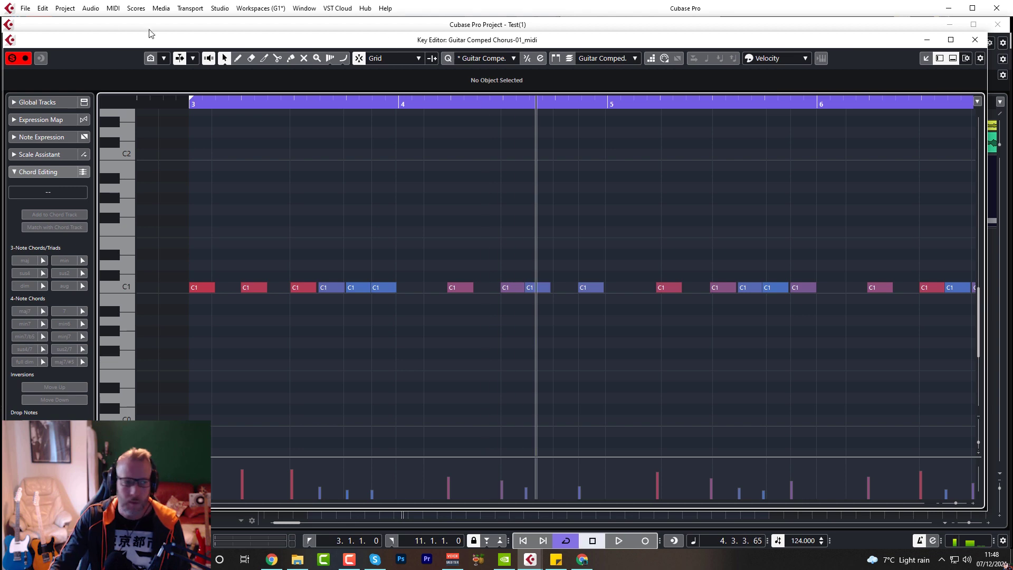
Close the Key Editor and undo the conversion of the guitar clip's hitpoints to MIDI notes.
{"action": "left_click", "coordinate": [975, 40]}
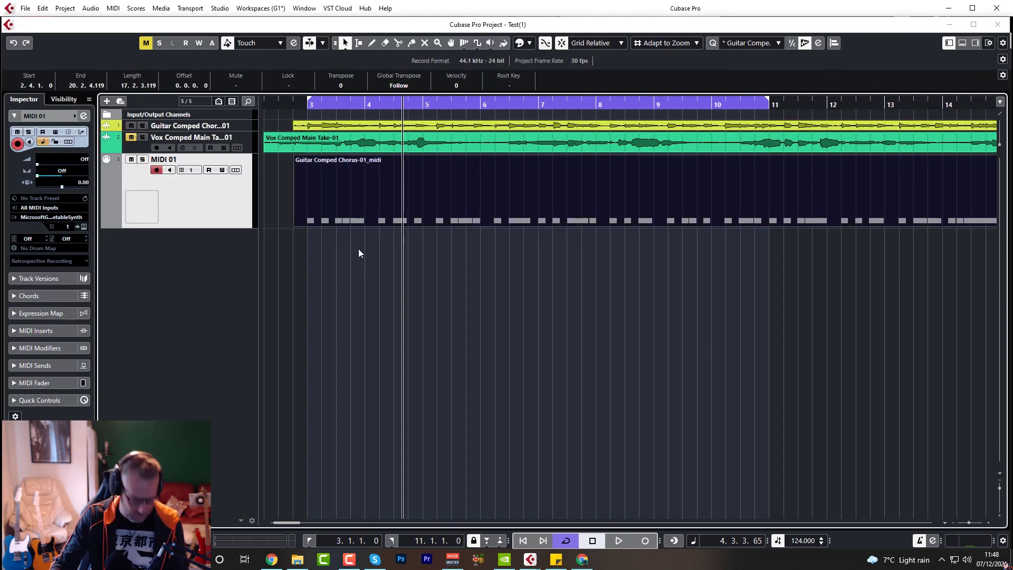
{"action": "key", "text": "ctrl+z"}
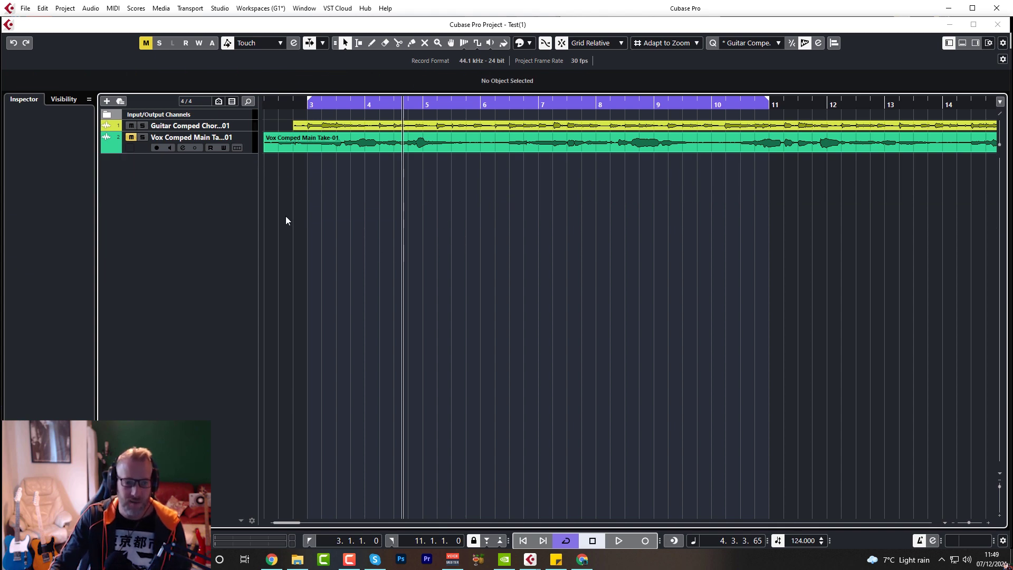
Open the guitar clip in the Sample Editor and enable VariAudio editing for it.
{"action": "left_click", "coordinate": [299, 129]}
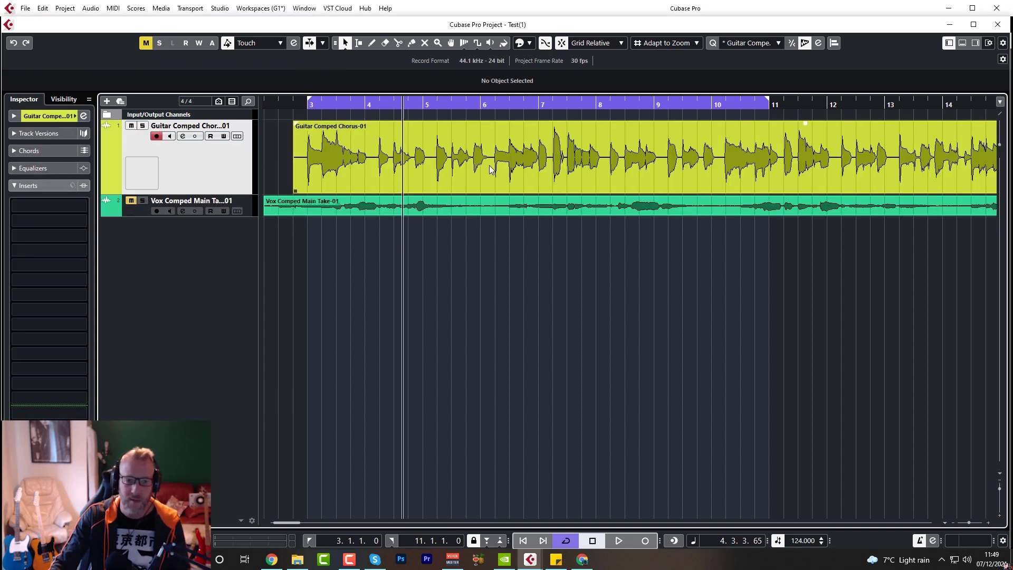
{"action": "left_click", "coordinate": [435, 156]}
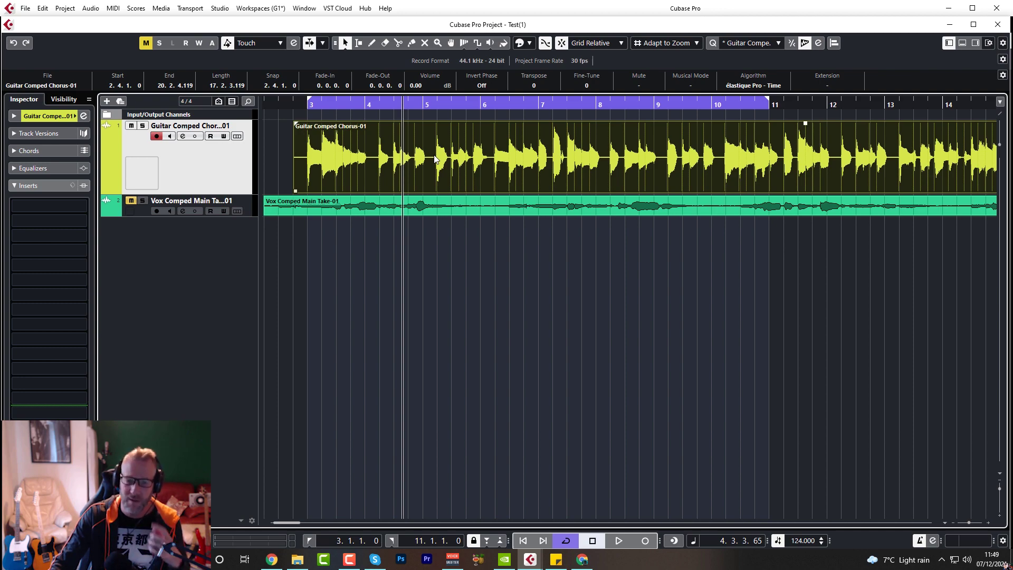
{"action": "double_click", "coordinate": [452, 164]}
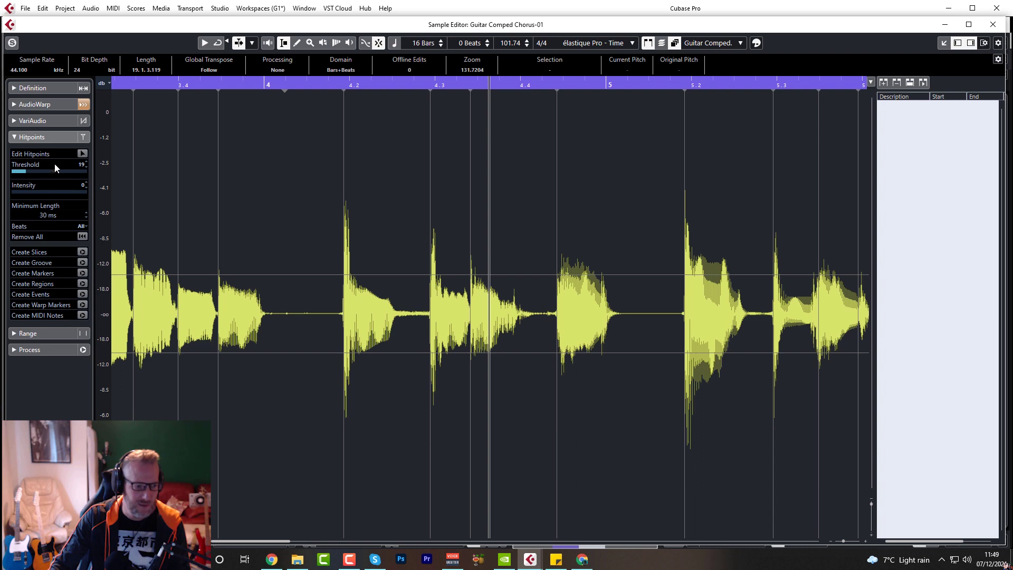
{"action": "left_click", "coordinate": [56, 121]}
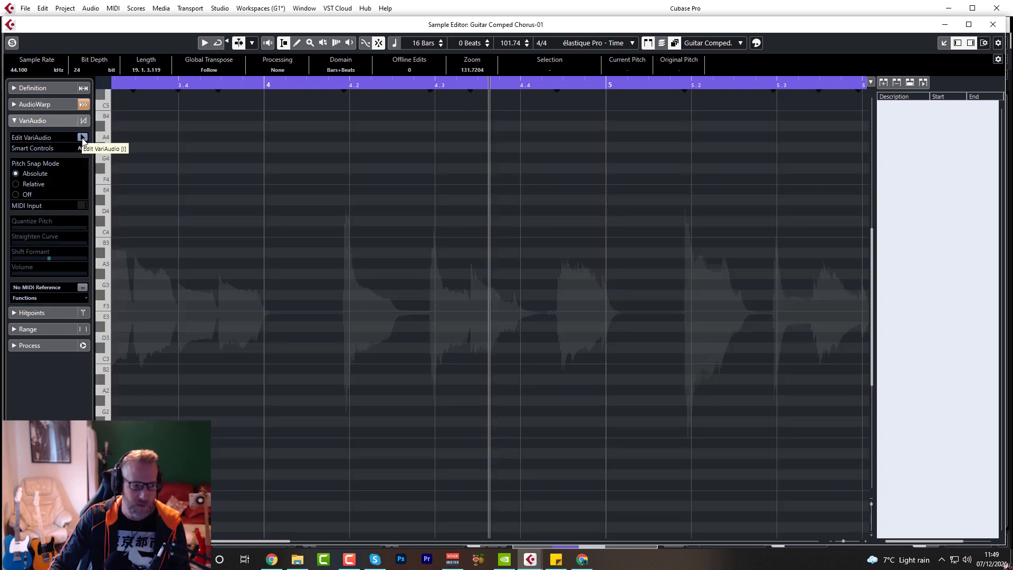
{"action": "left_click", "coordinate": [82, 139]}
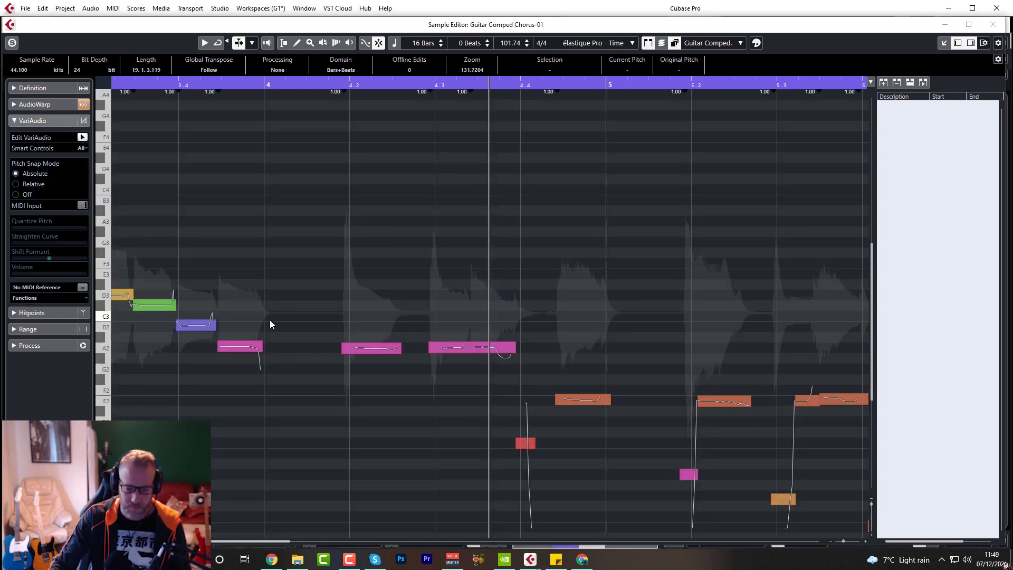
Hide the regions list and examine the guitar clip's VariAudio pitch segments over the opening bars.
{"action": "key", "text": "g"}
{"action": "key", "text": "g"}
{"action": "key", "text": "g"}
{"action": "key", "text": "g"}
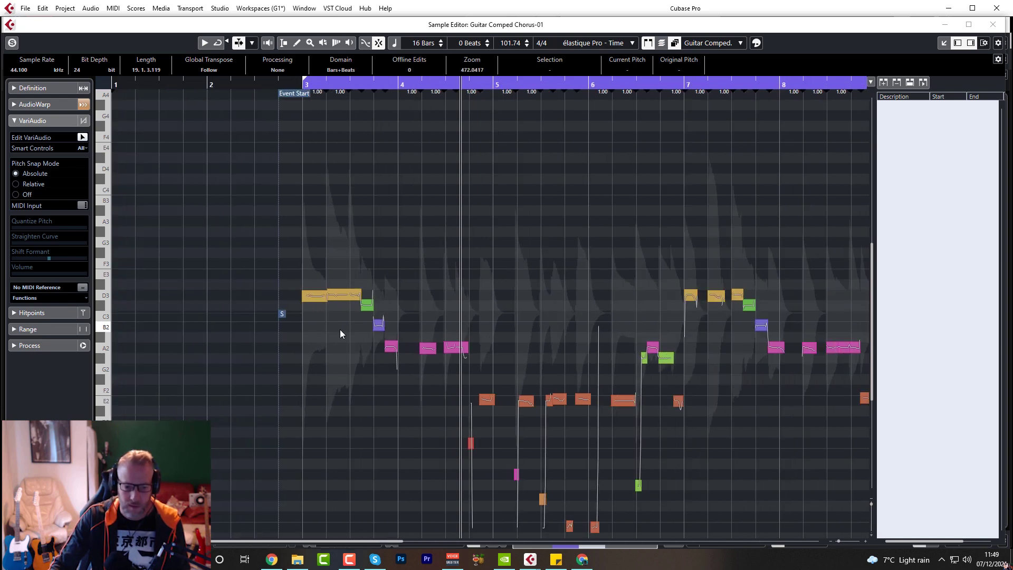
{"action": "scroll", "coordinate": [375, 359], "scroll_direction": "down", "scroll_amount": 2}
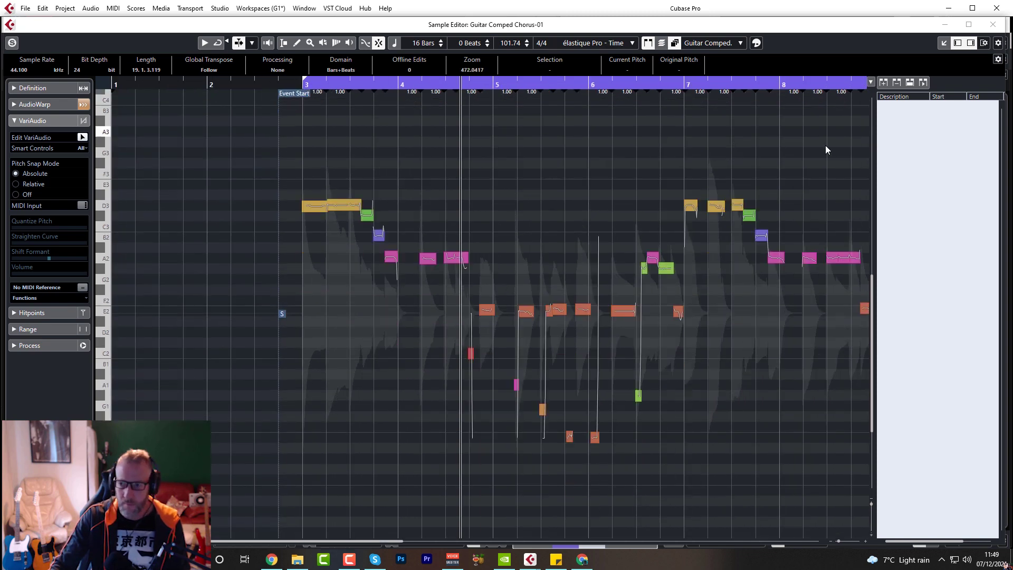
{"action": "left_click", "coordinate": [971, 43]}
{"action": "scroll", "coordinate": [541, 288], "scroll_direction": "down", "scroll_amount": 2}
{"action": "left_click", "coordinate": [344, 160]}
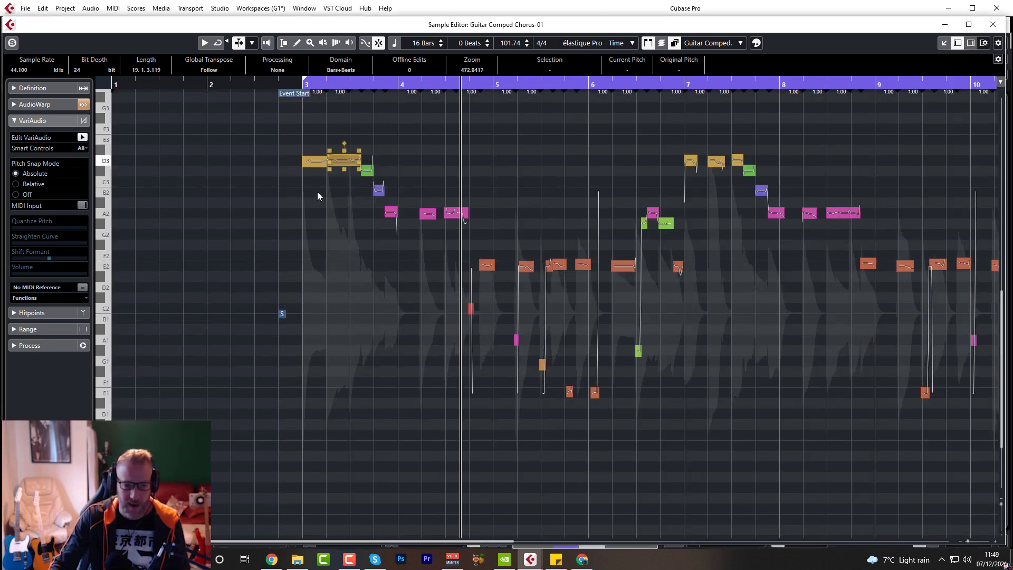
{"action": "left_click", "coordinate": [318, 192]}
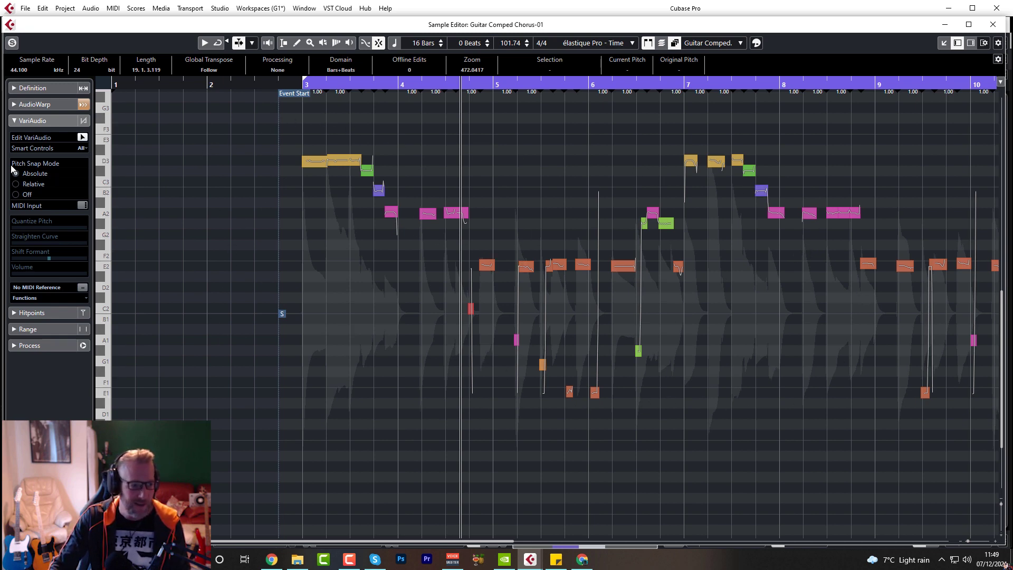
Extract MIDI from the guitar clip to a new MIDI track with Notes and Static Pitchbend Data and Dynamic Velocity, and close the Sample Editor.
{"action": "left_click", "coordinate": [87, 298]}
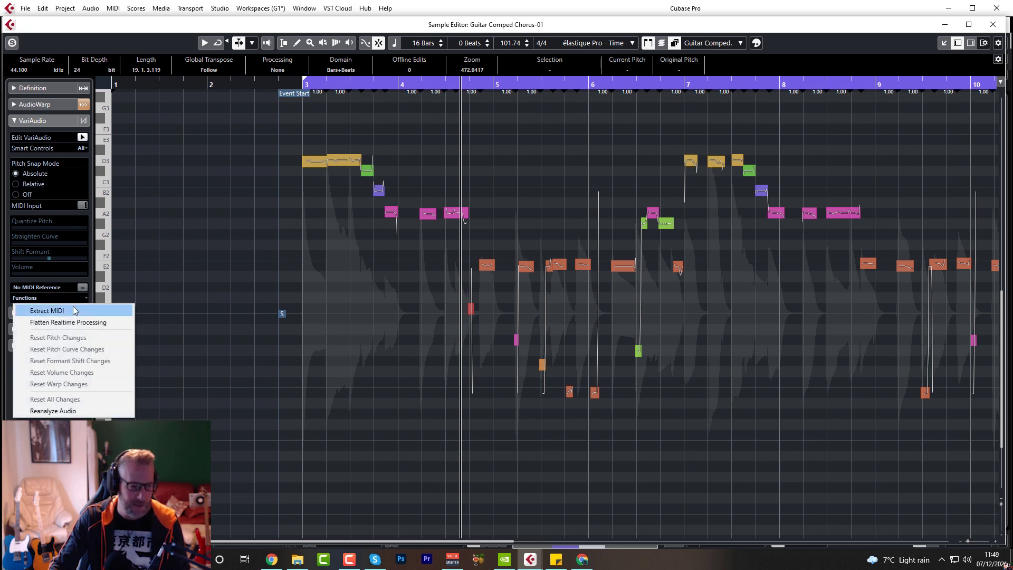
{"action": "left_click", "coordinate": [70, 311]}
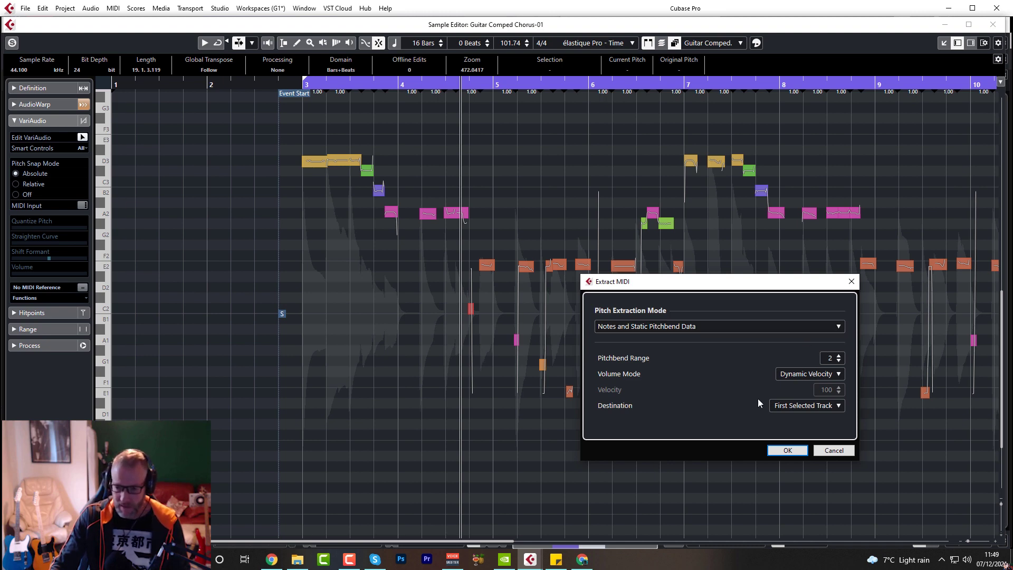
{"action": "left_click", "coordinate": [794, 407]}
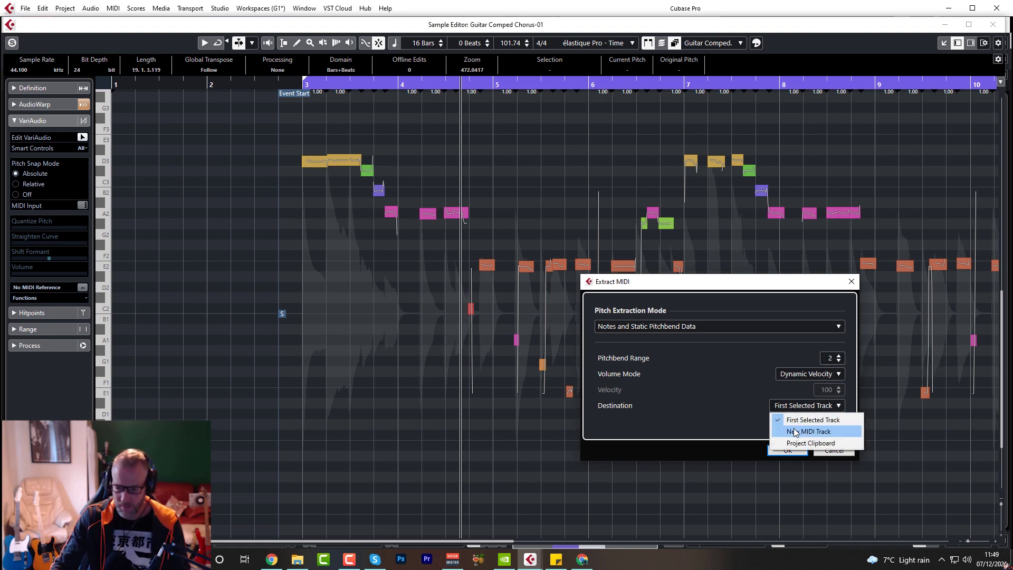
{"action": "left_click", "coordinate": [795, 431]}
{"action": "left_click", "coordinate": [796, 451]}
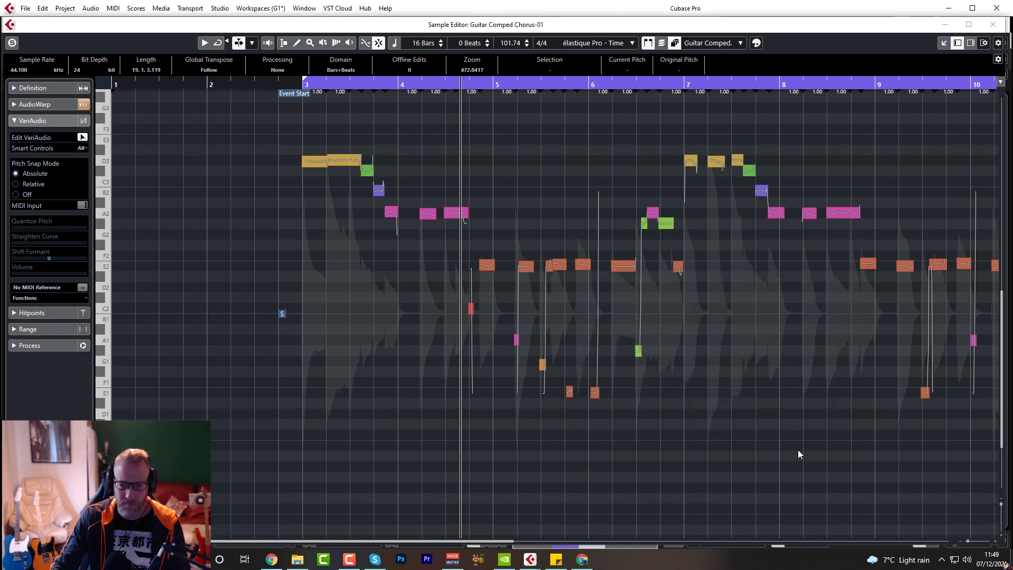
{"action": "left_click", "coordinate": [993, 25]}
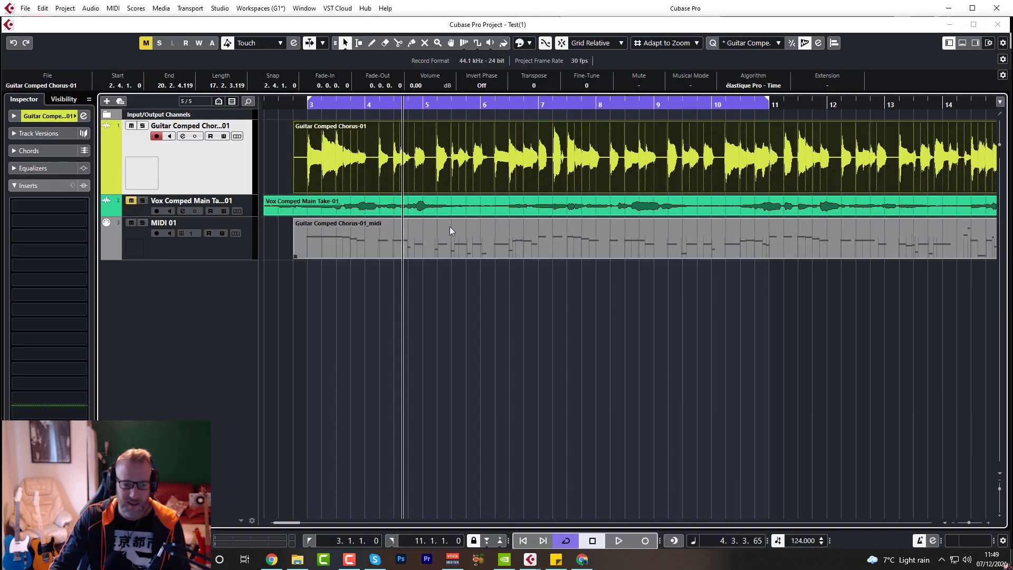
Examine the extracted guitar notes in the Key Editor, then close it.
{"action": "double_click", "coordinate": [478, 242]}
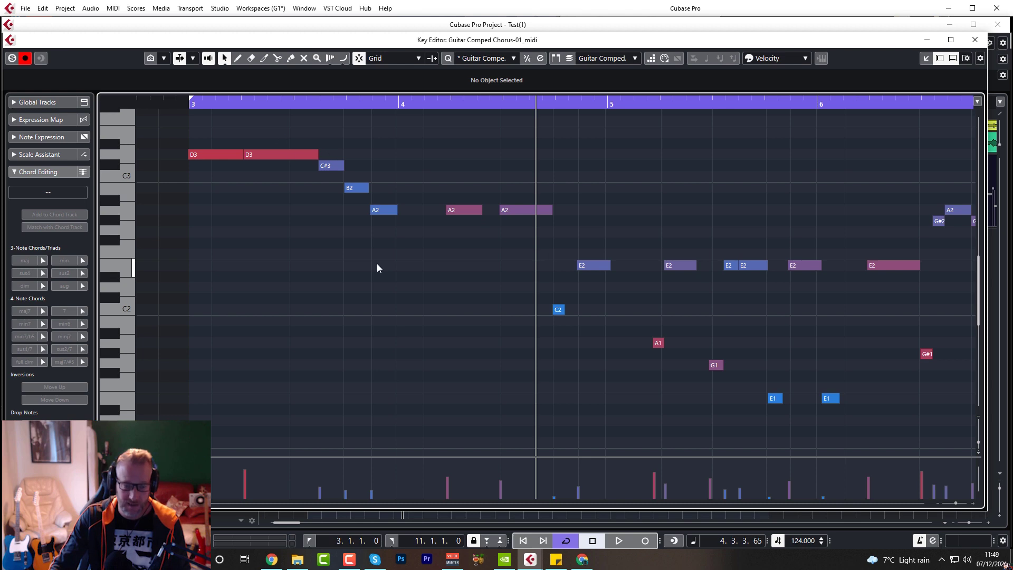
{"action": "key", "text": "g"}
{"action": "key", "text": "g"}
{"action": "key", "text": "g"}
{"action": "key", "text": "g"}
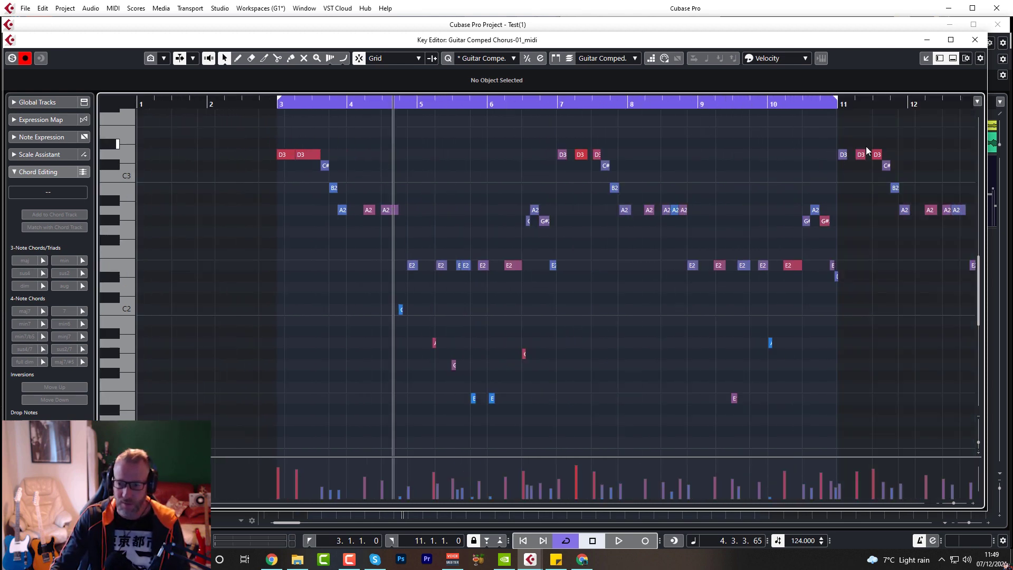
{"action": "left_click", "coordinate": [975, 40]}
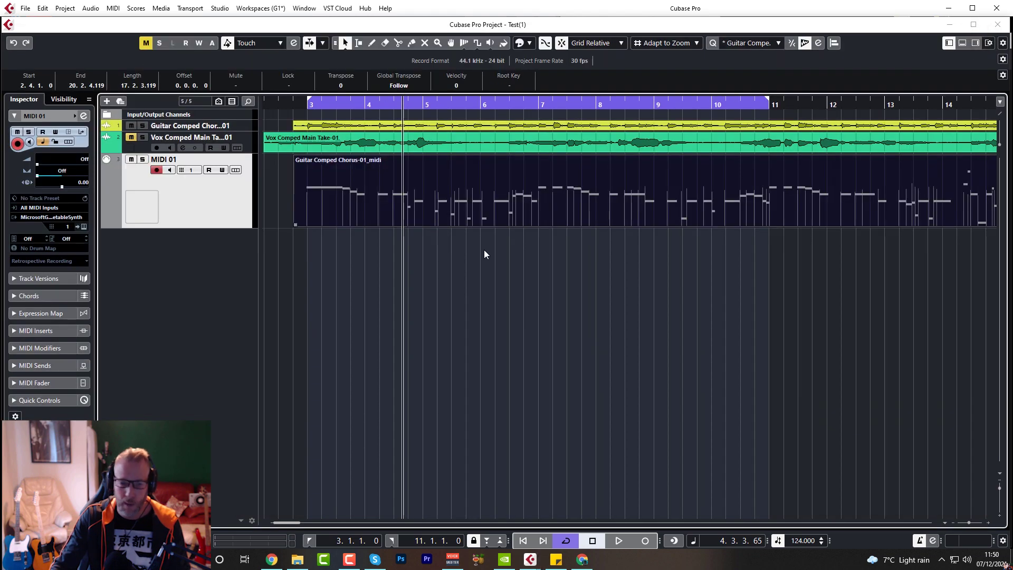
Add an instrument track using Retrologue with Stereo Out, and close the synth's window.
{"action": "right_click", "coordinate": [204, 261]}
{"action": "left_click", "coordinate": [306, 278]}
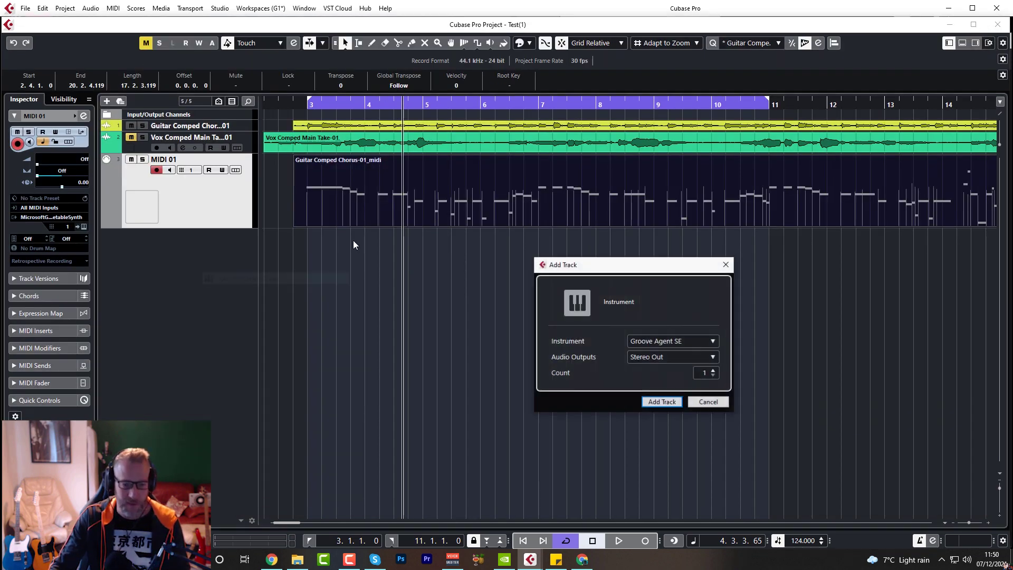
{"action": "left_click", "coordinate": [667, 343]}
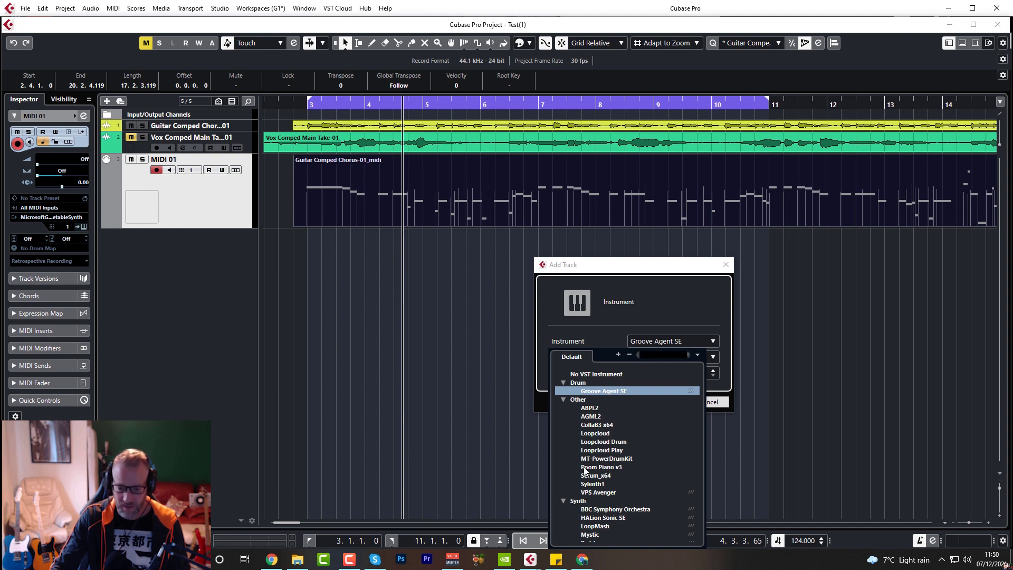
{"action": "scroll", "coordinate": [607, 501], "scroll_direction": "down", "scroll_amount": 2}
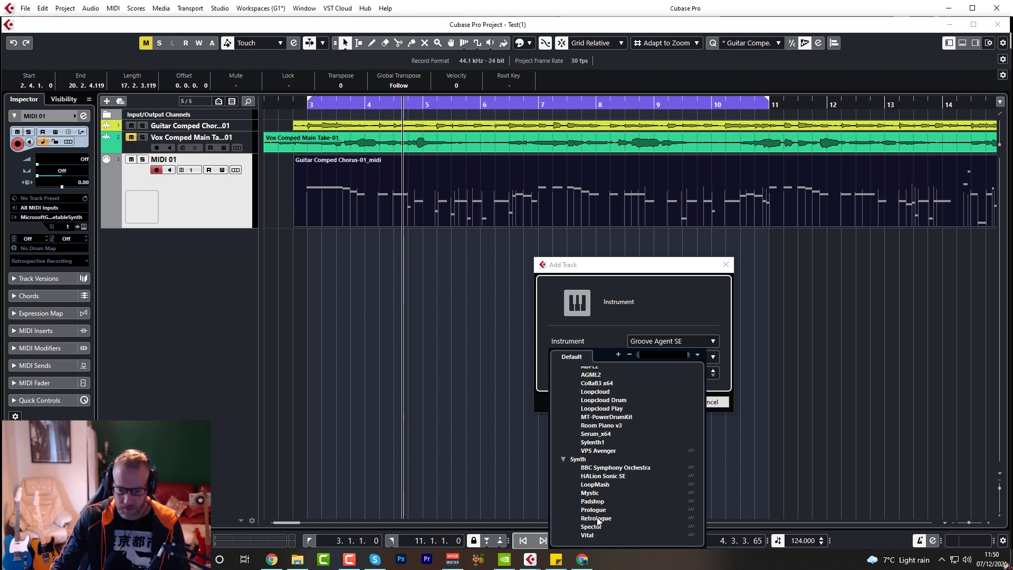
{"action": "left_click", "coordinate": [597, 518]}
{"action": "left_click", "coordinate": [666, 402]}
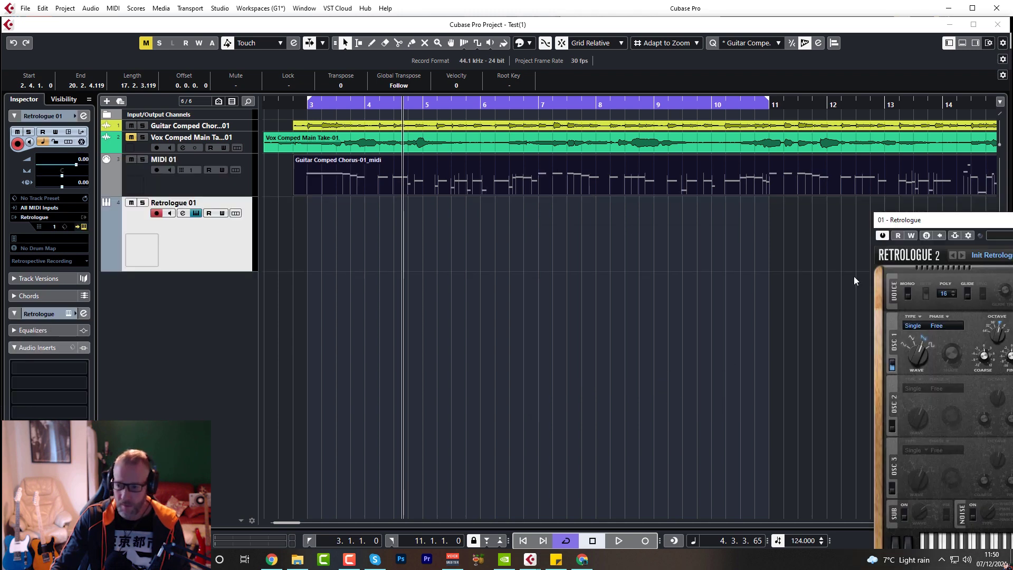
{"action": "left_click_drag", "start_coordinate": [938, 221], "coordinate": [388, 123]}
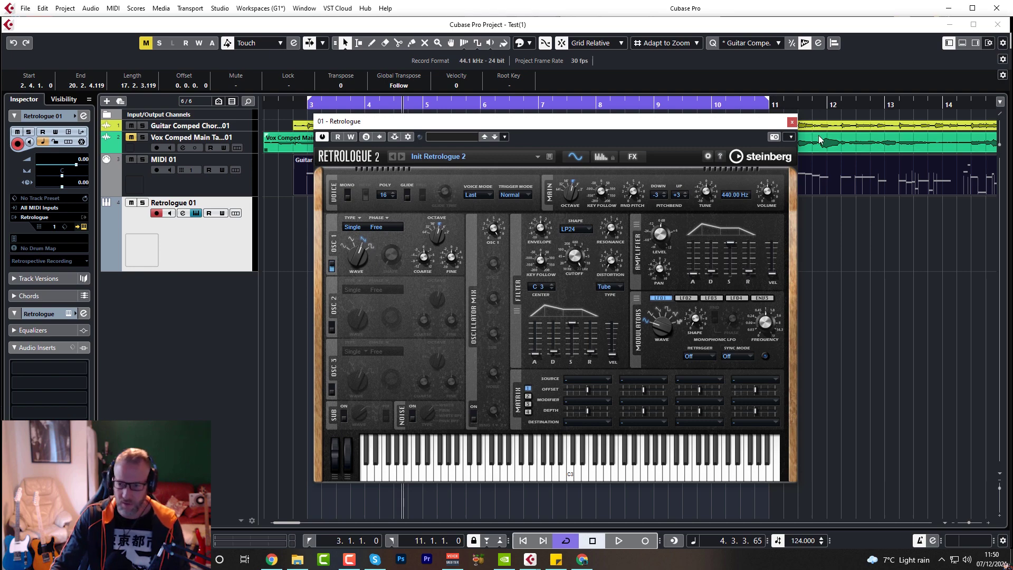
{"action": "left_click", "coordinate": [792, 122]}
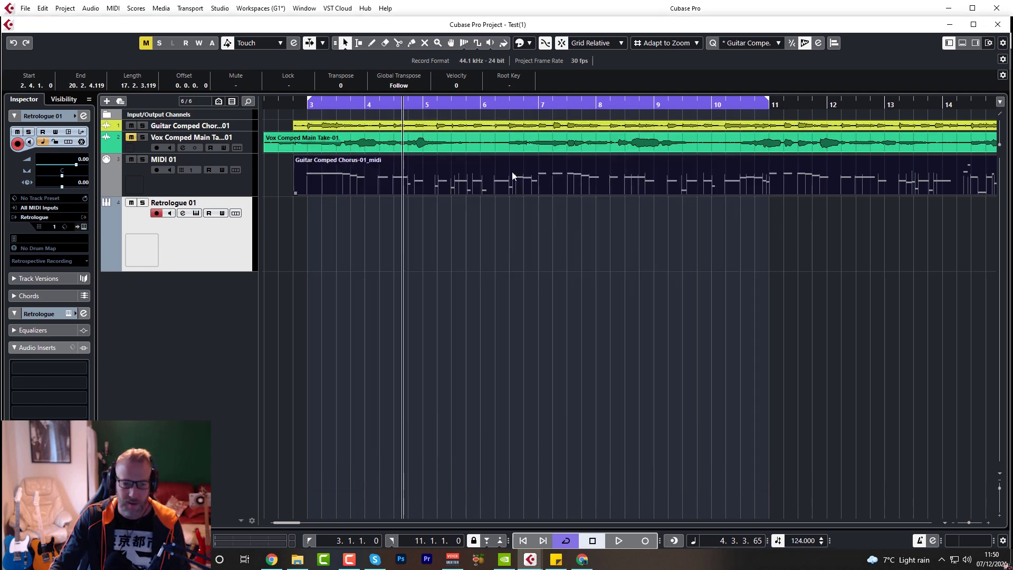
Move the extracted guitar MIDI part onto the Retrologue track at the same time position and solo that track.
{"action": "left_click_drag", "start_coordinate": [345, 183], "coordinate": [346, 231]}
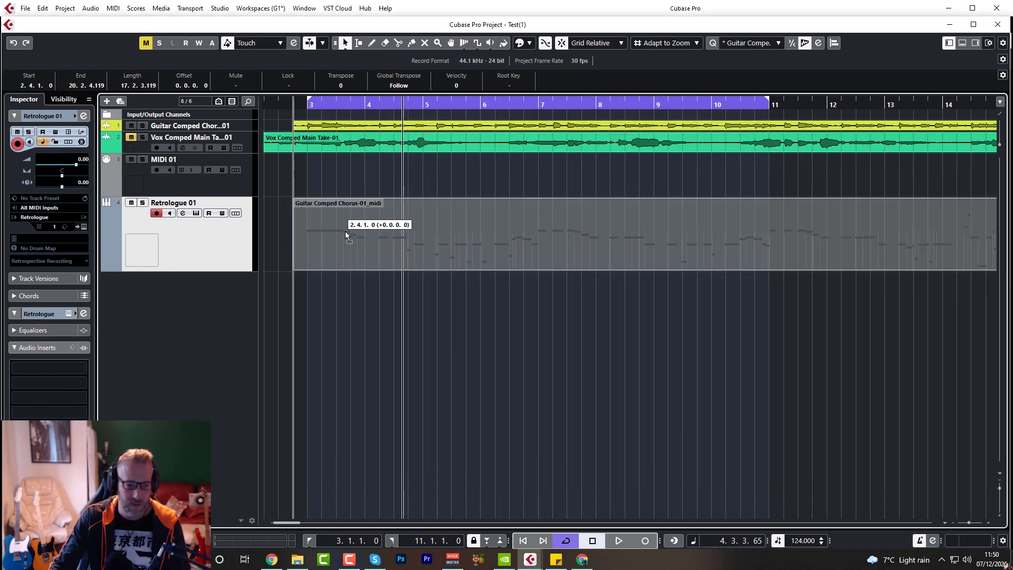
{"action": "left_click", "coordinate": [142, 203]}
Play back the soloed Retrologue part from bar 7 to just before bar 11.
{"action": "left_click", "coordinate": [306, 105]}
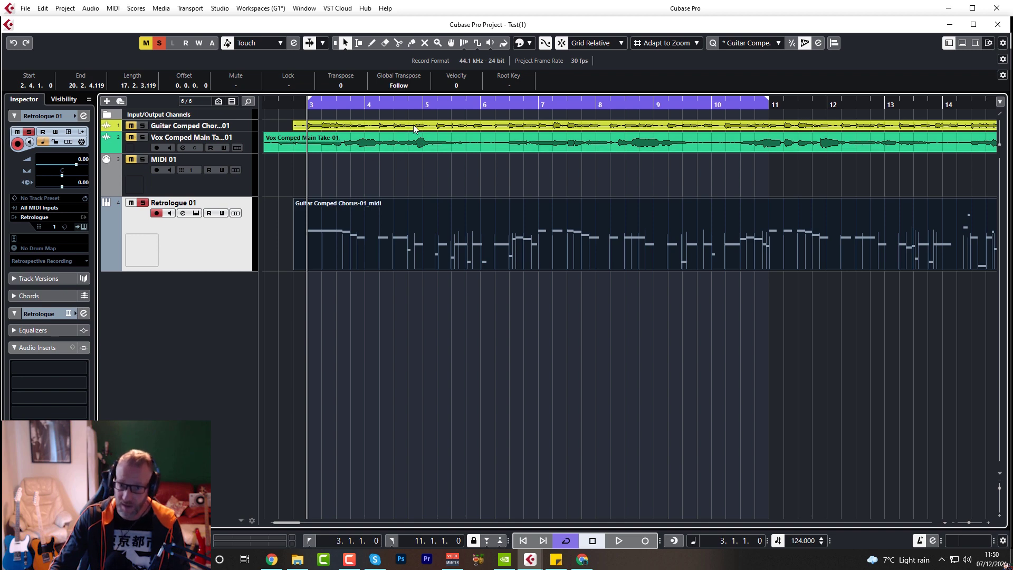
{"action": "left_click", "coordinate": [541, 140]}
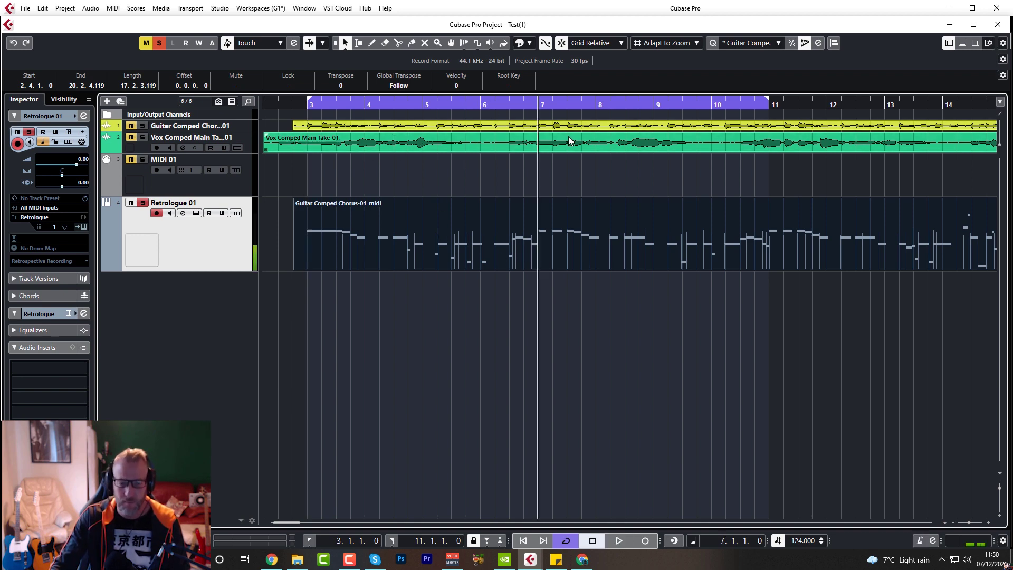
{"action": "key", "text": "space"}
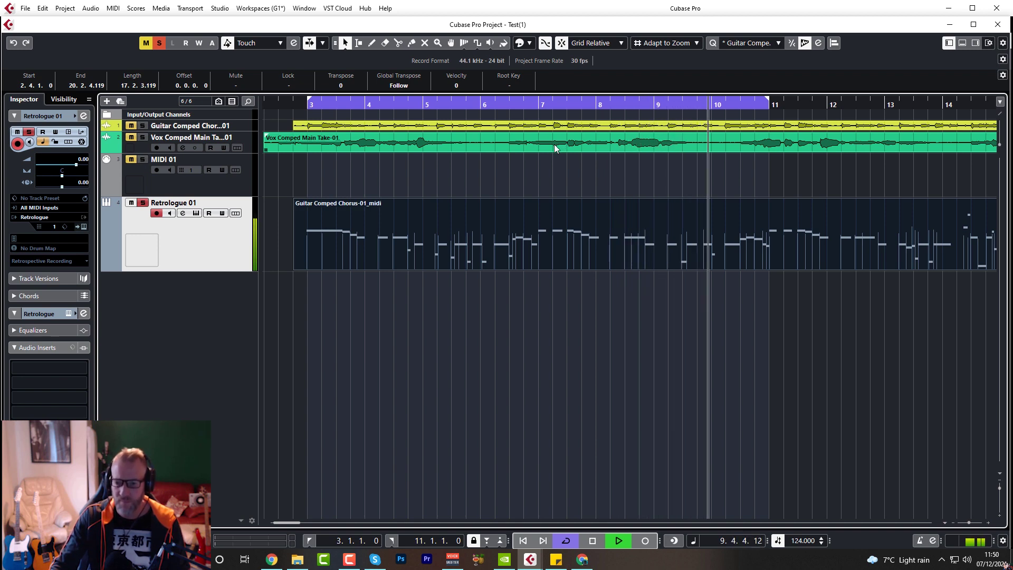
{"action": "key", "text": "space"}
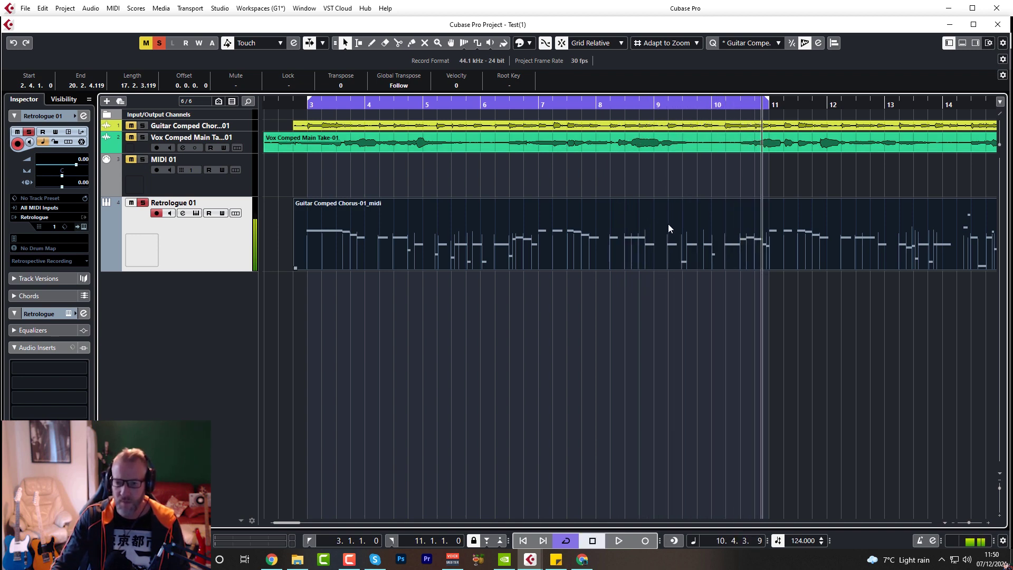
Open the Retrologue part in the Key Editor and delete the two stray low notes between bars 9 and 11.
{"action": "double_click", "coordinate": [668, 224]}
{"action": "left_click_drag", "start_coordinate": [597, 318], "coordinate": [701, 433]}
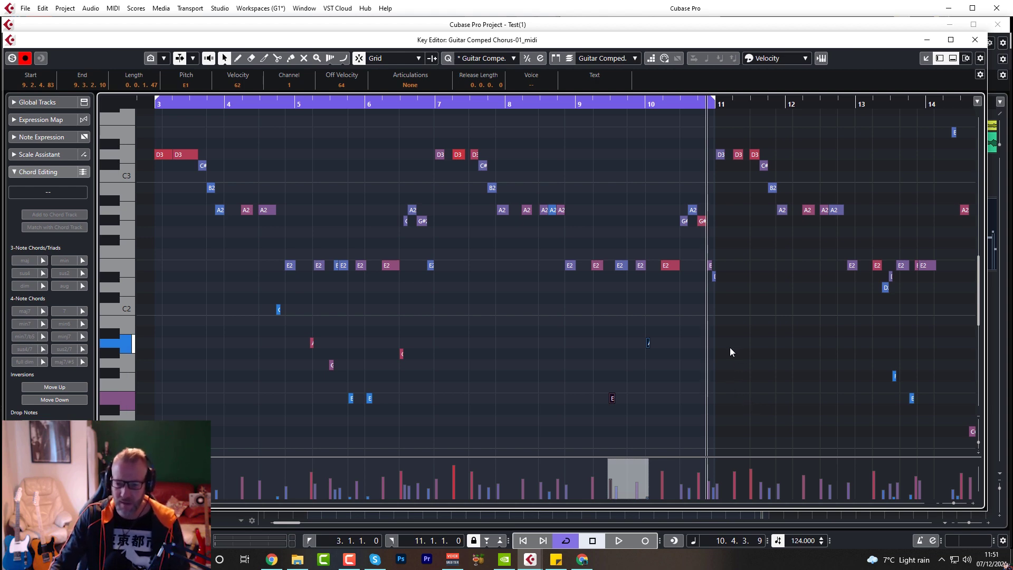
{"action": "left_click_drag", "start_coordinate": [601, 328], "coordinate": [711, 427]}
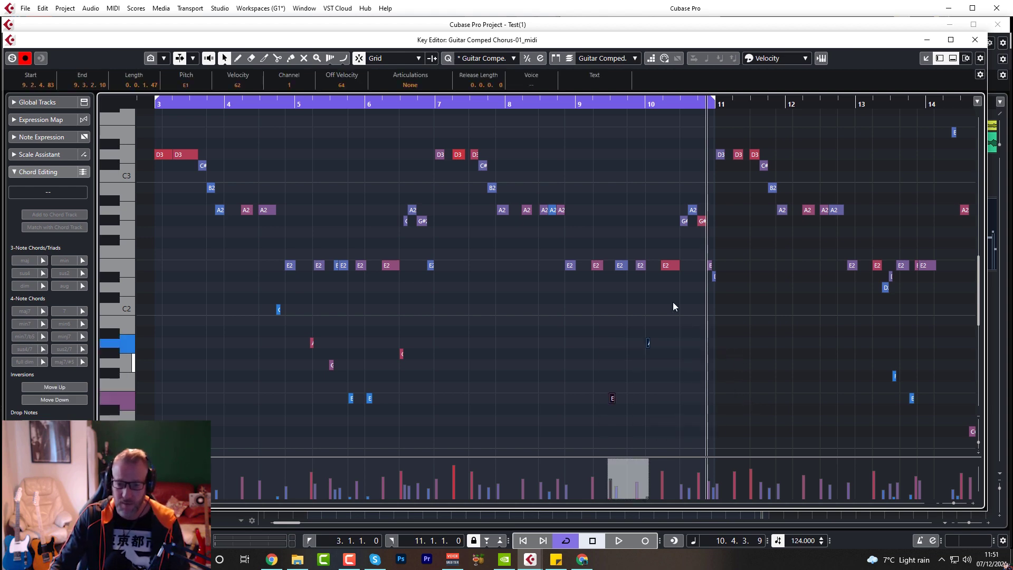
{"action": "key", "text": "Delete"}
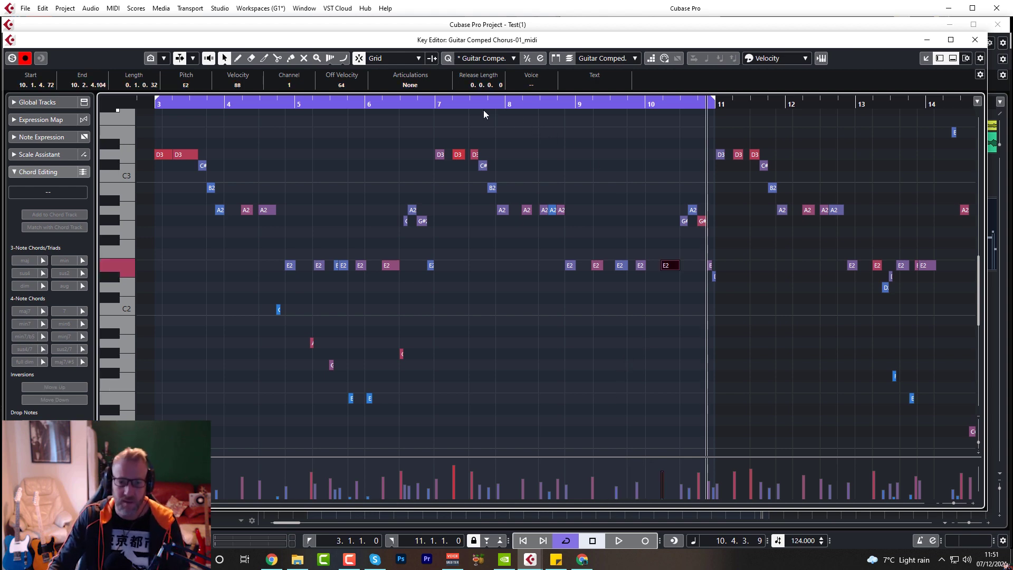
Play back the cleaned-up notes from bar 7 and close the Key Editor.
{"action": "left_click", "coordinate": [436, 105]}
{"action": "key", "text": "space"}
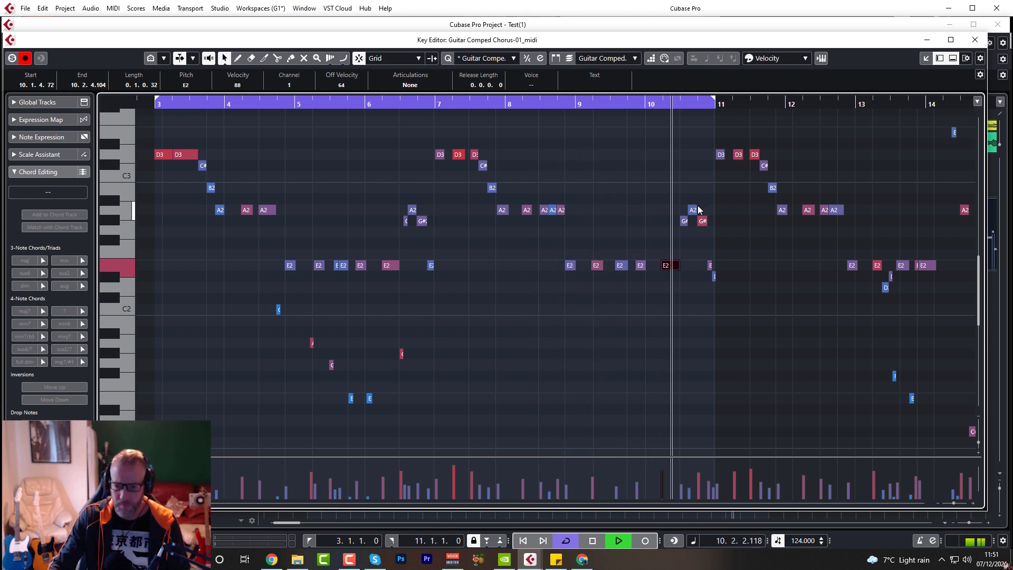
{"action": "key", "text": "space"}
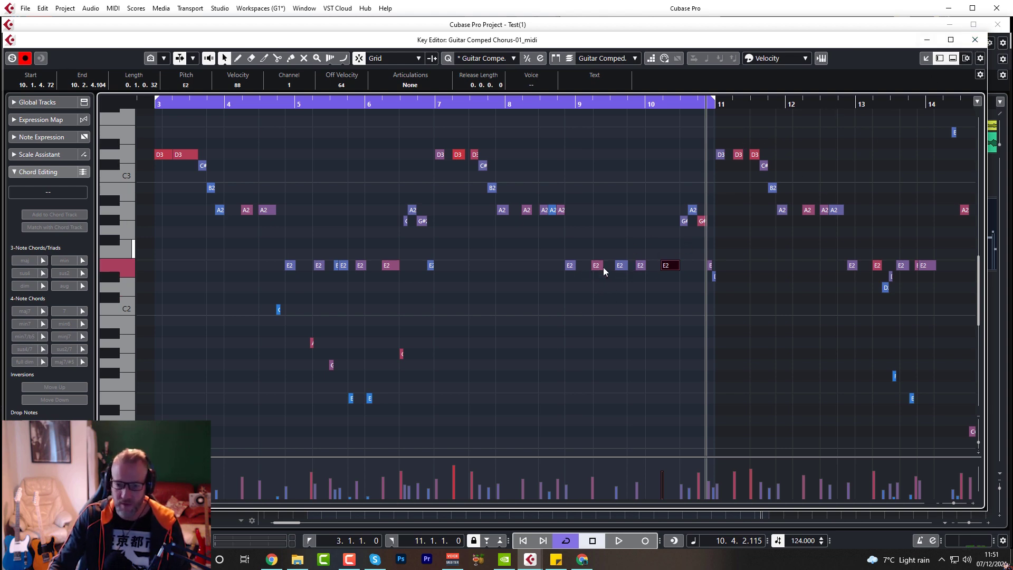
{"action": "left_click", "coordinate": [973, 40]}
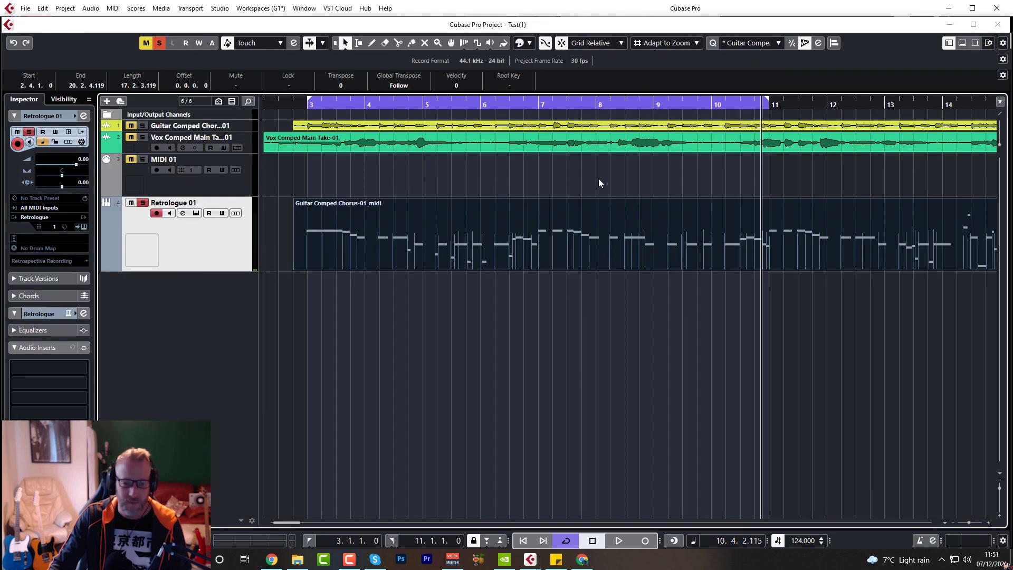